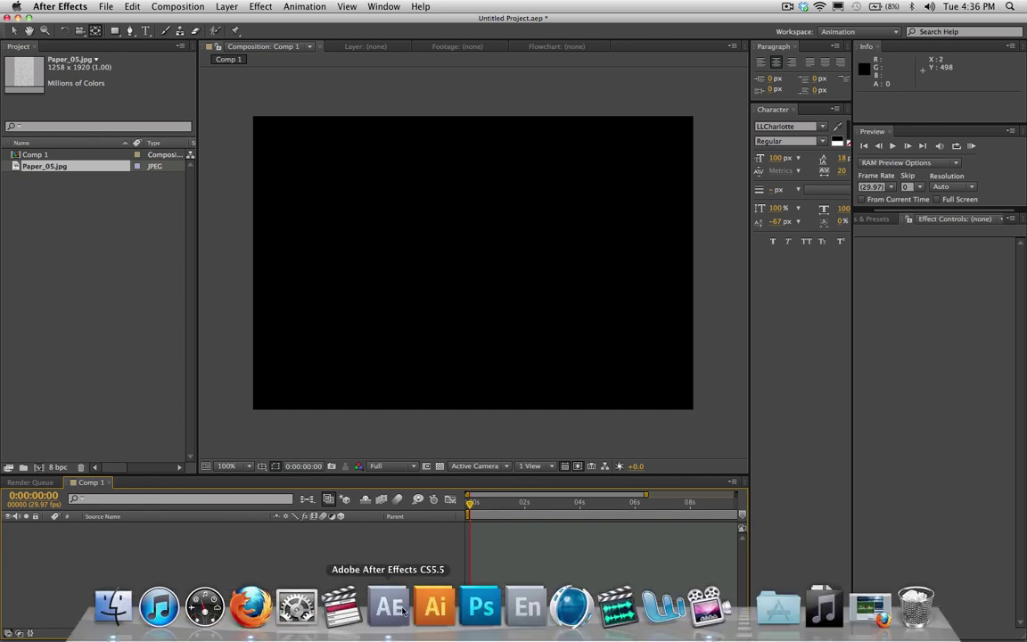
Play the Christmas Spirit preview in Firefox, pause it at 00:23, and return to After Effects
{"action": "left_click", "coordinate": [271, 608]}
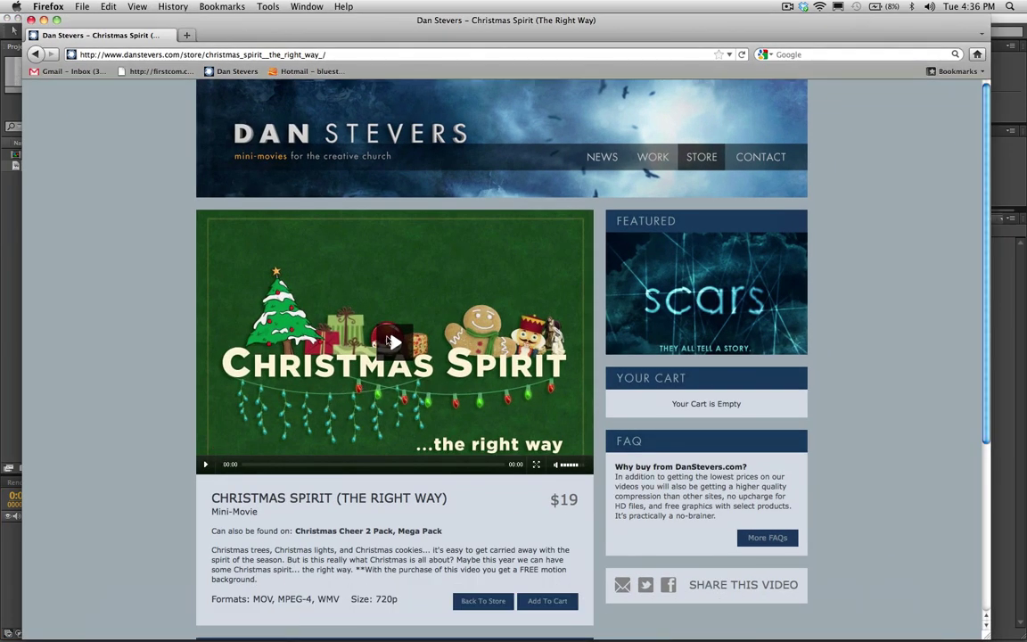
{"action": "left_click", "coordinate": [380, 346]}
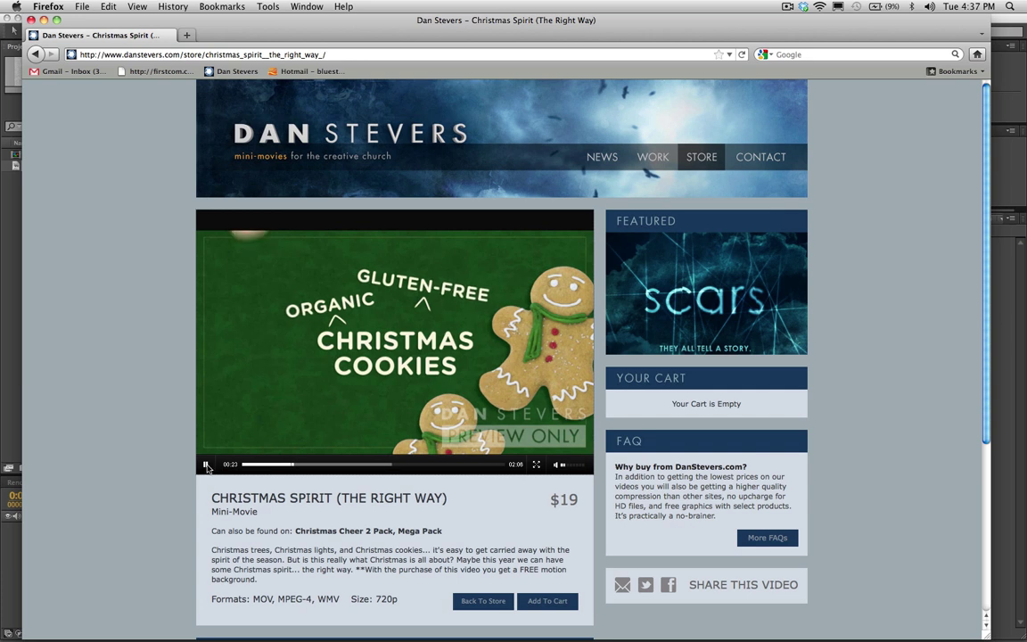
{"action": "left_click", "coordinate": [213, 432]}
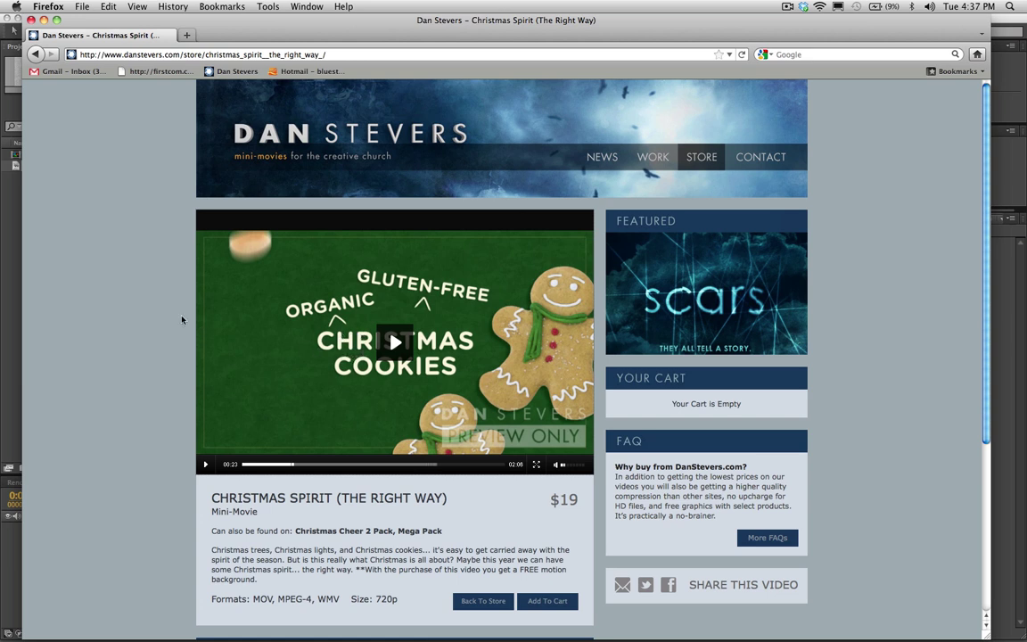
{"action": "left_click", "coordinate": [12, 311]}
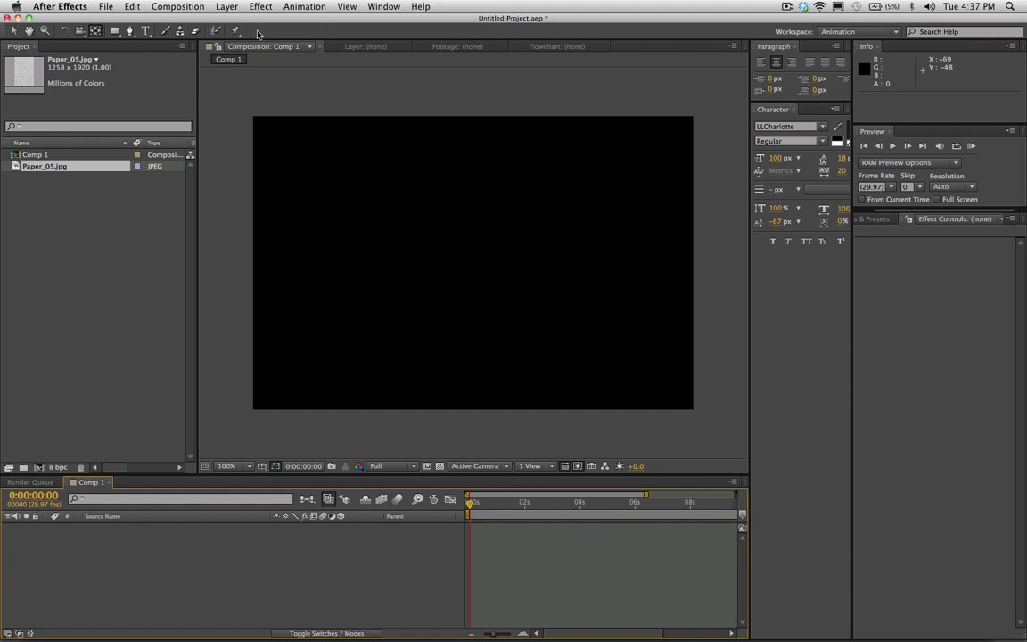
Add Paper_05.jpg from the Project panel to Comp 1 as a layer
{"action": "left_click", "coordinate": [186, 5]}
{"action": "left_click", "coordinate": [192, 6]}
{"action": "left_click", "coordinate": [55, 192]}
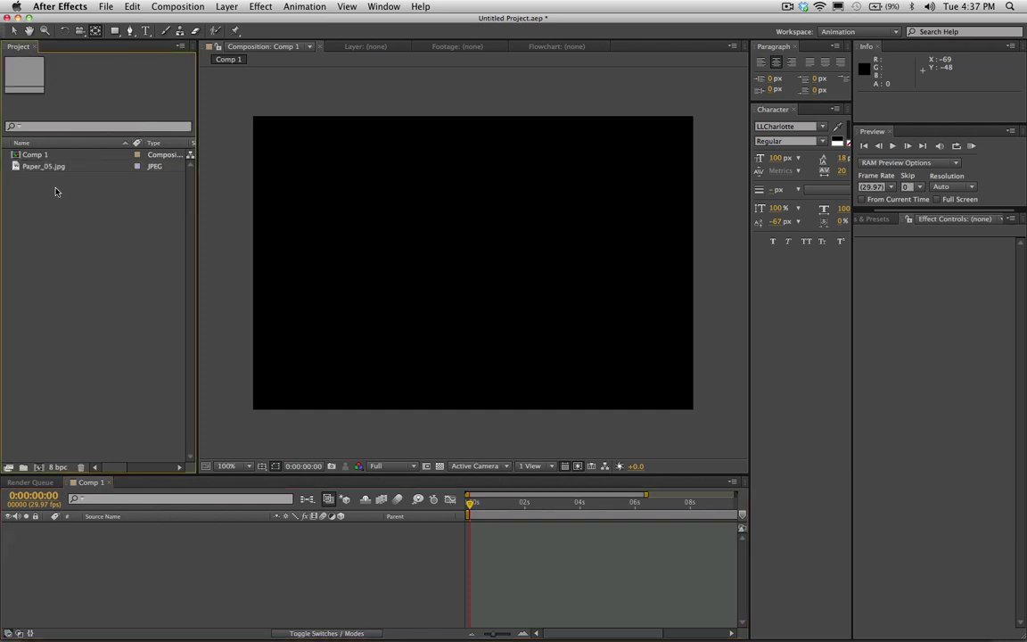
{"action": "left_click_drag", "start_coordinate": [47, 168], "coordinate": [204, 526]}
Scale the Paper_05.jpg layer down to 59%
{"action": "key", "text": "s"}
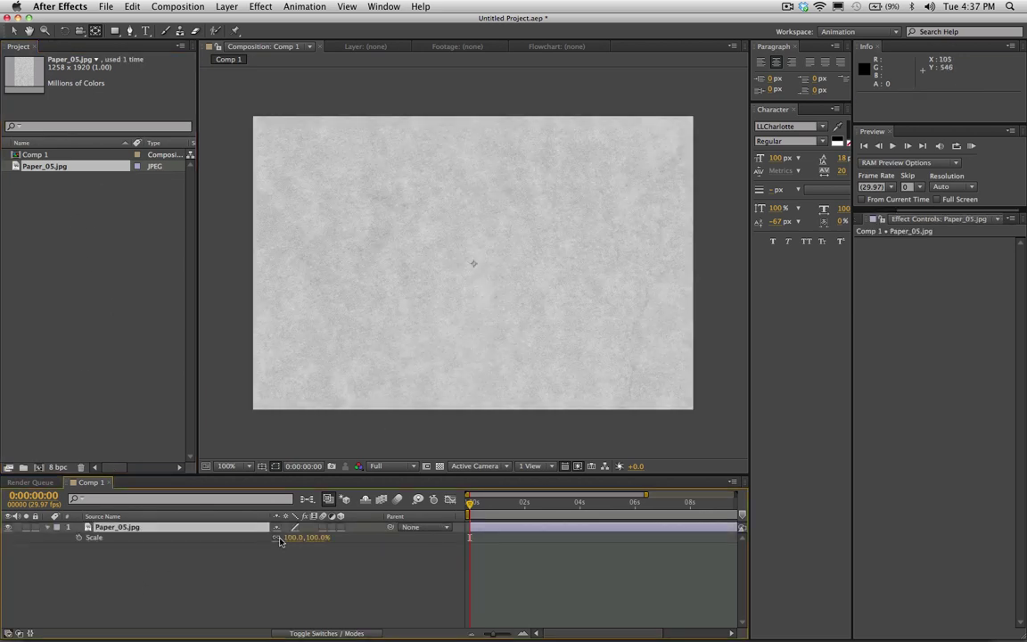
{"action": "left_click_drag", "start_coordinate": [291, 539], "coordinate": [274, 539]}
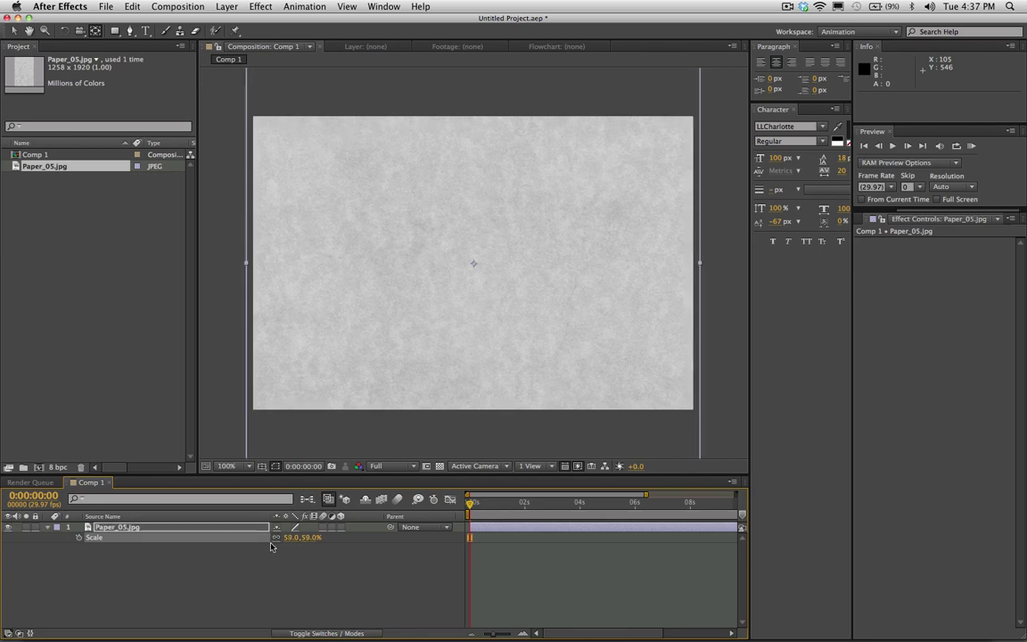
{"action": "left_click", "coordinate": [164, 527]}
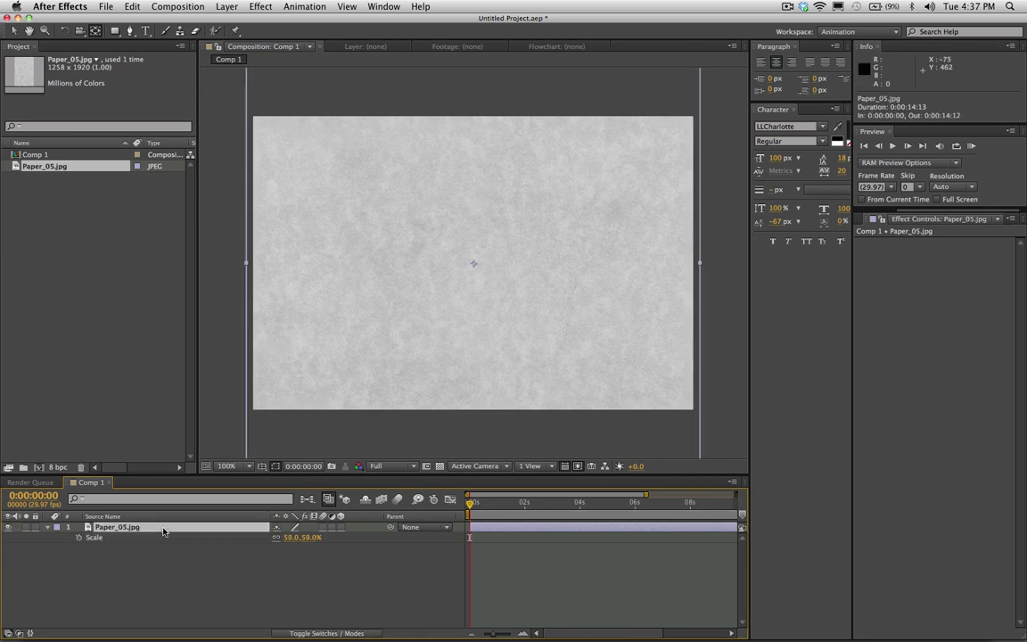
Apply a Curves effect to the paper layer and pull the RGB curve down to darken it
{"action": "left_click", "coordinate": [258, 6]}
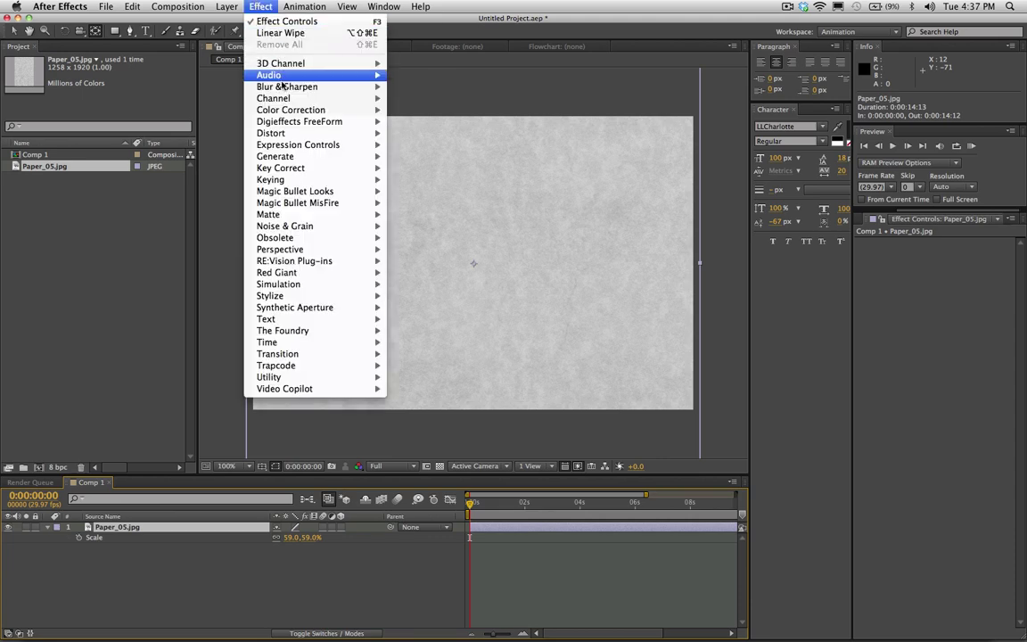
{"action": "mouse_move", "coordinate": [276, 109]}
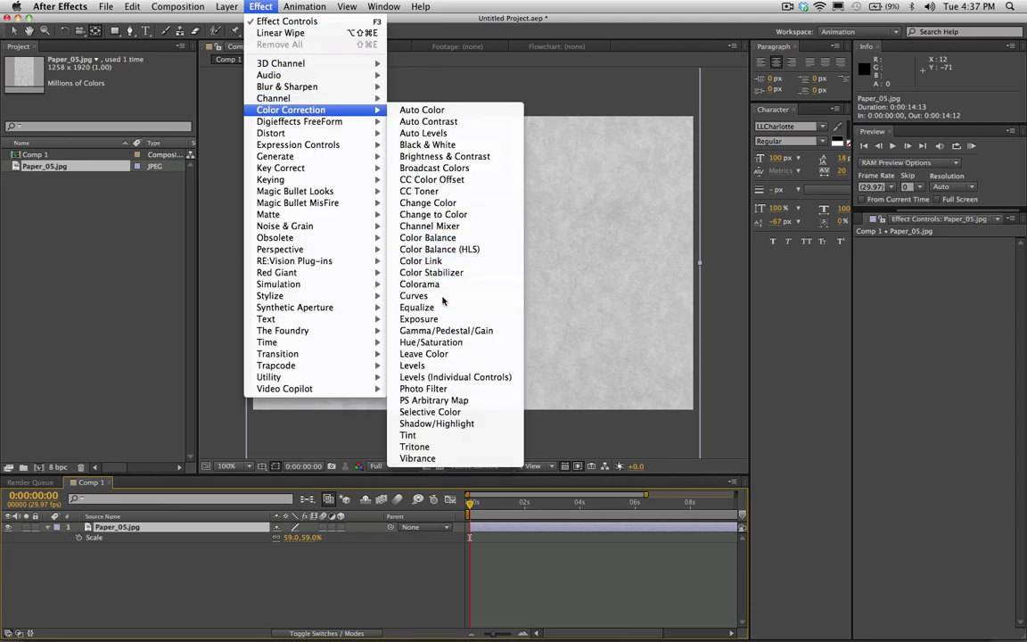
{"action": "left_click", "coordinate": [414, 295]}
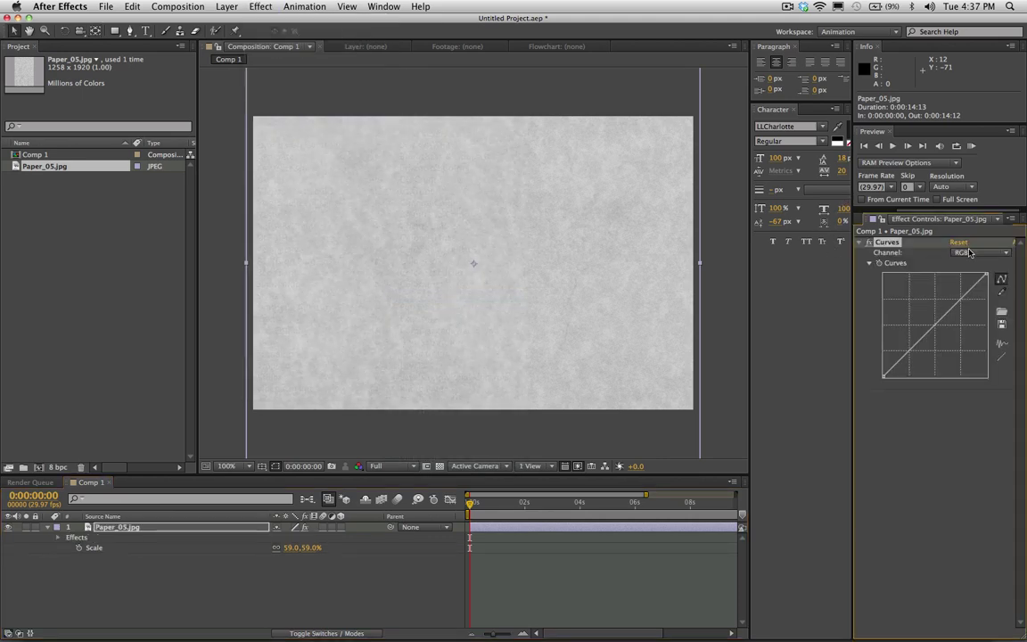
{"action": "left_click", "coordinate": [970, 254]}
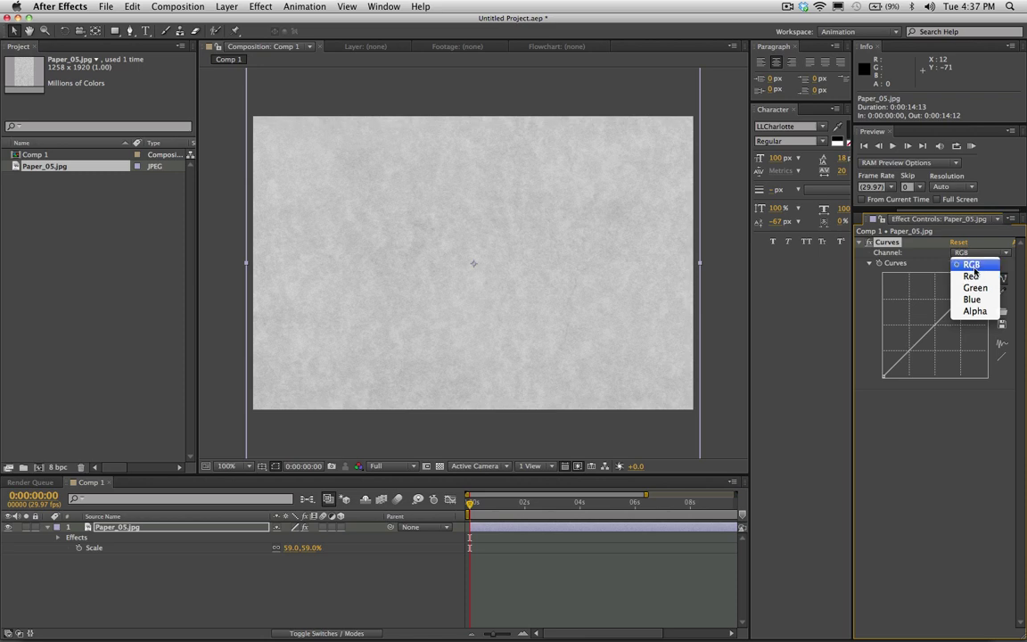
{"action": "left_click", "coordinate": [972, 265]}
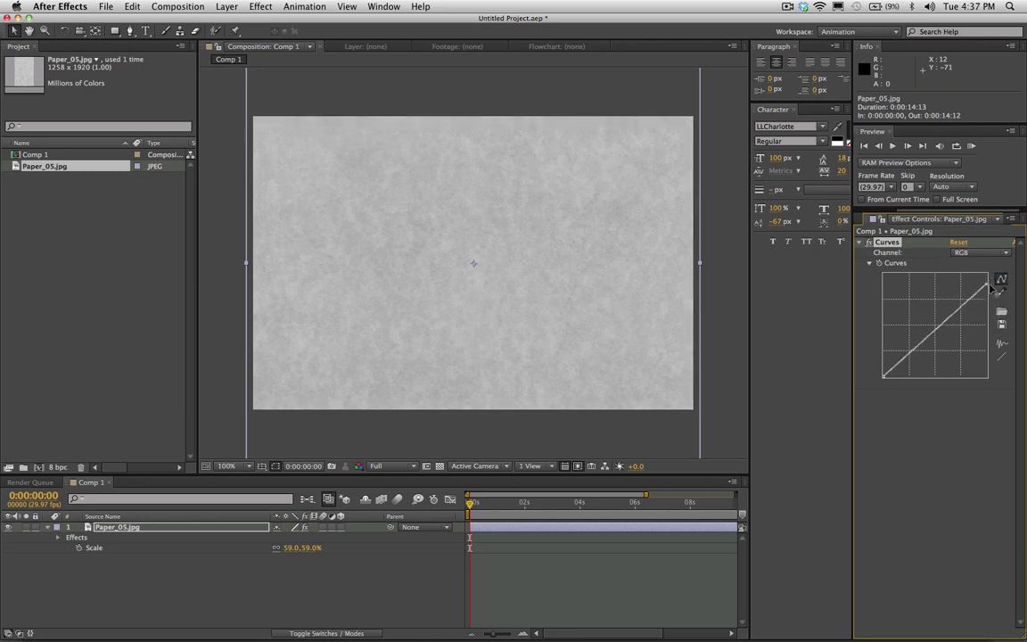
{"action": "left_click_drag", "start_coordinate": [988, 280], "coordinate": [1002, 321]}
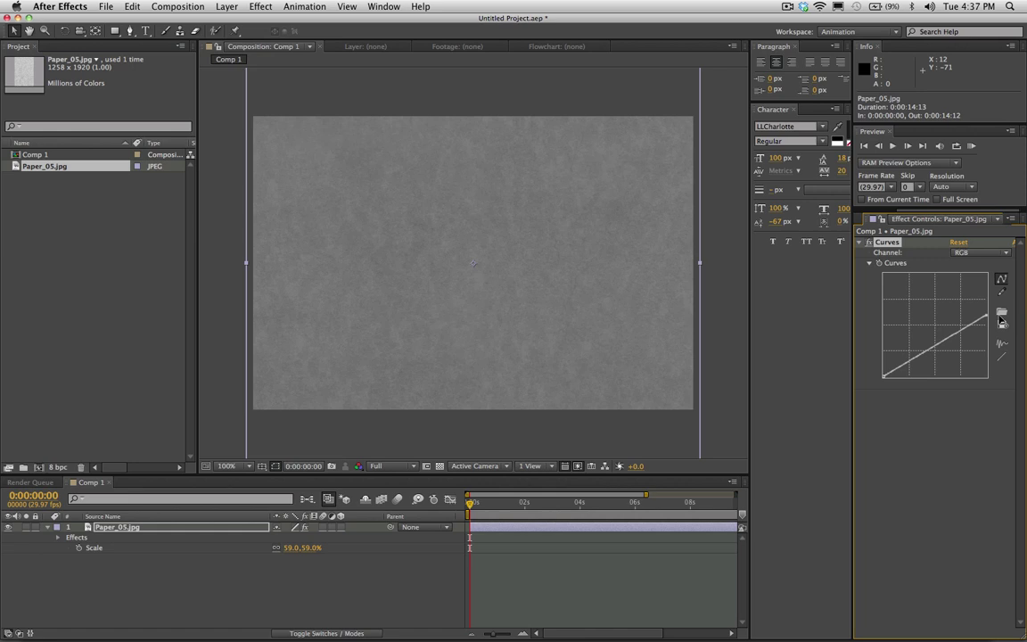
Lower the Red channel curve so the paper shifts toward teal
{"action": "left_click", "coordinate": [981, 252]}
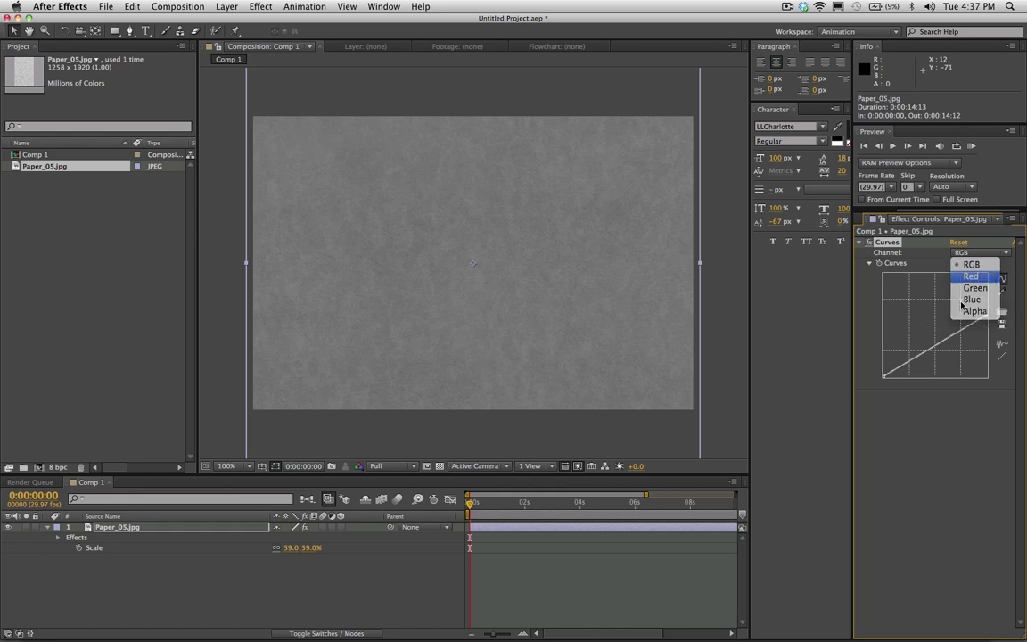
{"action": "left_click", "coordinate": [968, 274]}
{"action": "left_click_drag", "start_coordinate": [988, 279], "coordinate": [994, 304]}
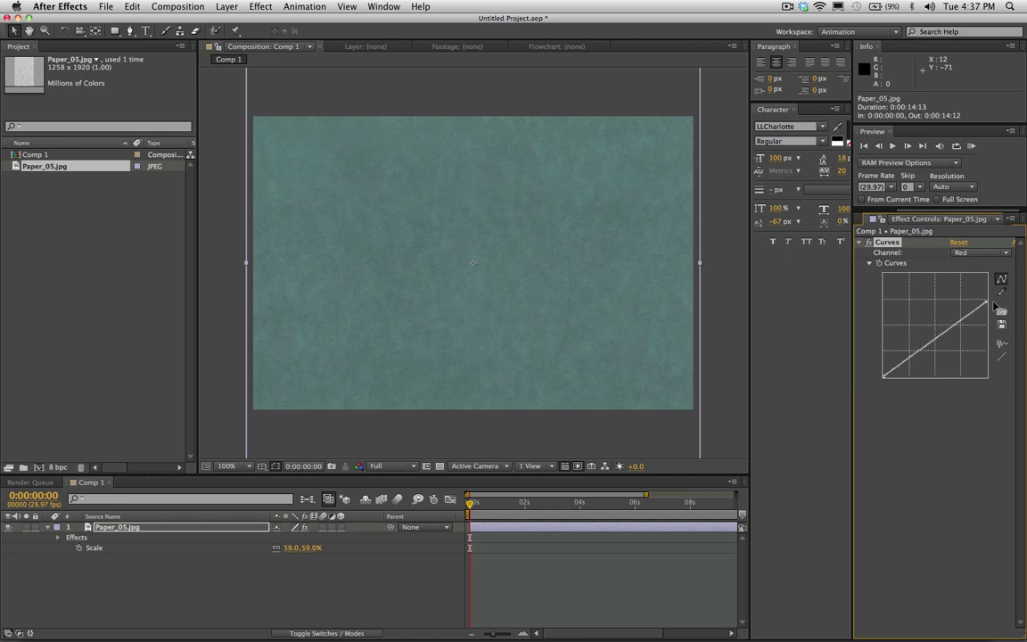
{"action": "left_click_drag", "start_coordinate": [939, 343], "coordinate": [940, 351]}
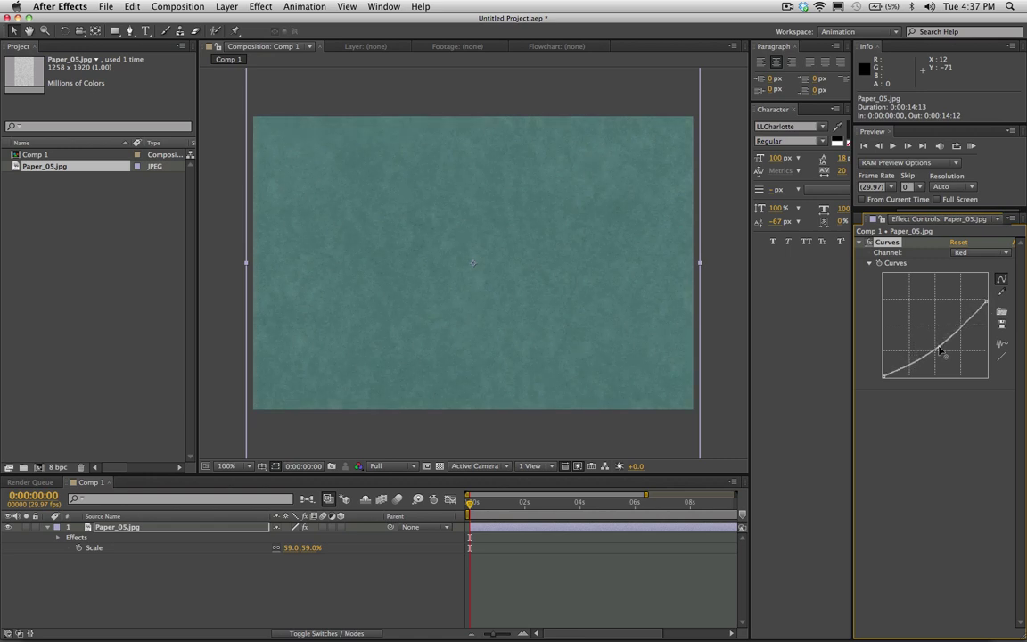
Lower the Blue curve to turn the paper green, then darken the RGB midtones
{"action": "left_click", "coordinate": [965, 255]}
{"action": "left_click", "coordinate": [970, 297]}
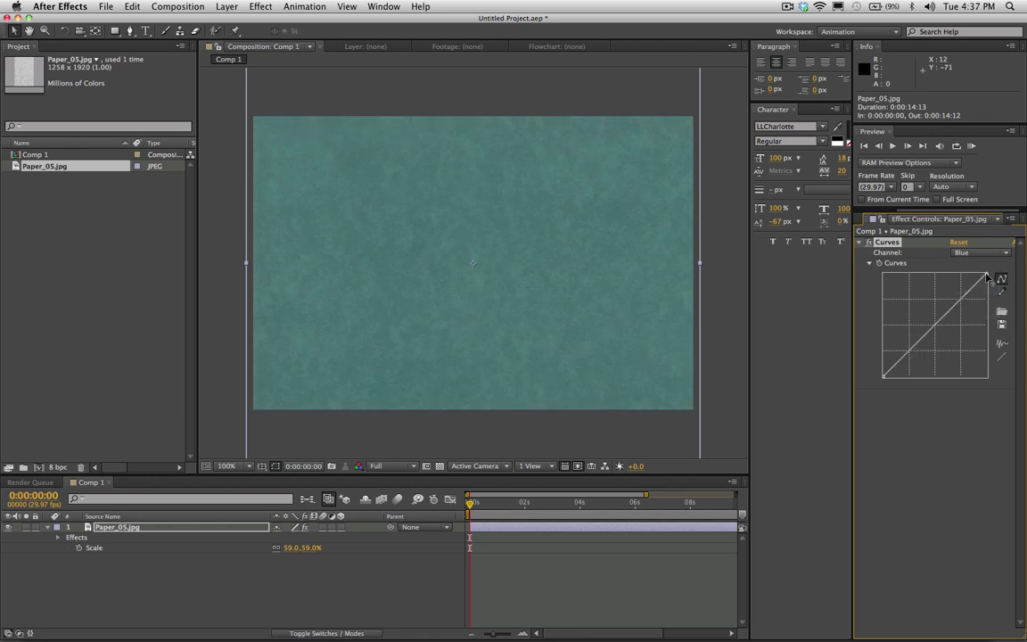
{"action": "left_click_drag", "start_coordinate": [986, 278], "coordinate": [1000, 321]}
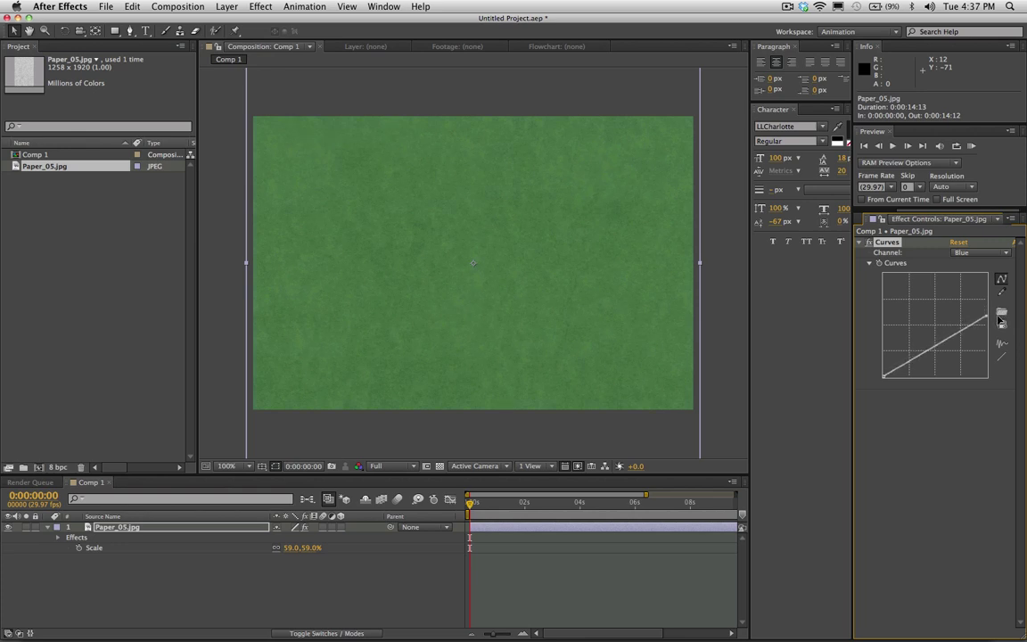
{"action": "left_click", "coordinate": [972, 254]}
{"action": "left_click", "coordinate": [972, 265]}
{"action": "mouse_move", "coordinate": [951, 339]}
{"action": "left_mouse_down"}
{"action": "mouse_move", "coordinate": [993, 326]}
{"action": "mouse_move", "coordinate": [953, 355]}
{"action": "left_mouse_up"}
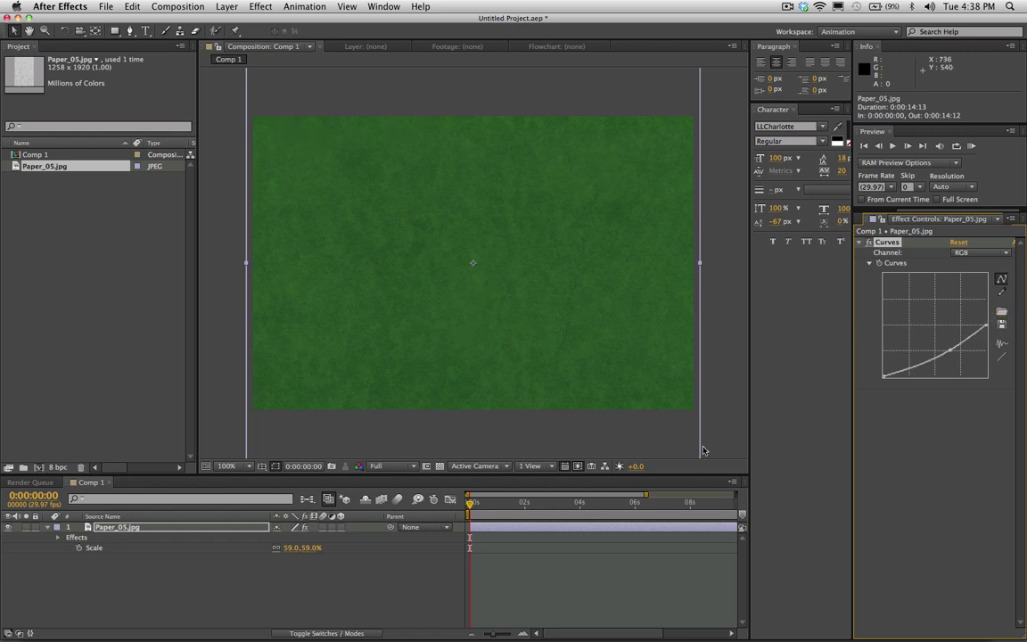
Create a 'Totally Rad' text layer and centre it in the composition
{"action": "left_click", "coordinate": [730, 348]}
{"action": "left_click", "coordinate": [146, 30]}
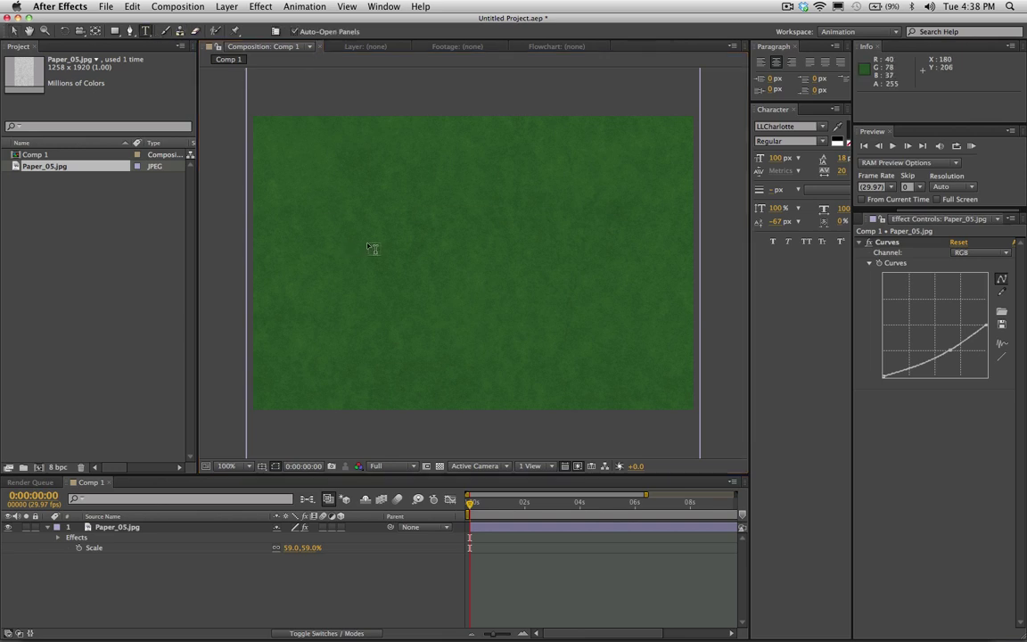
{"action": "left_click", "coordinate": [384, 263]}
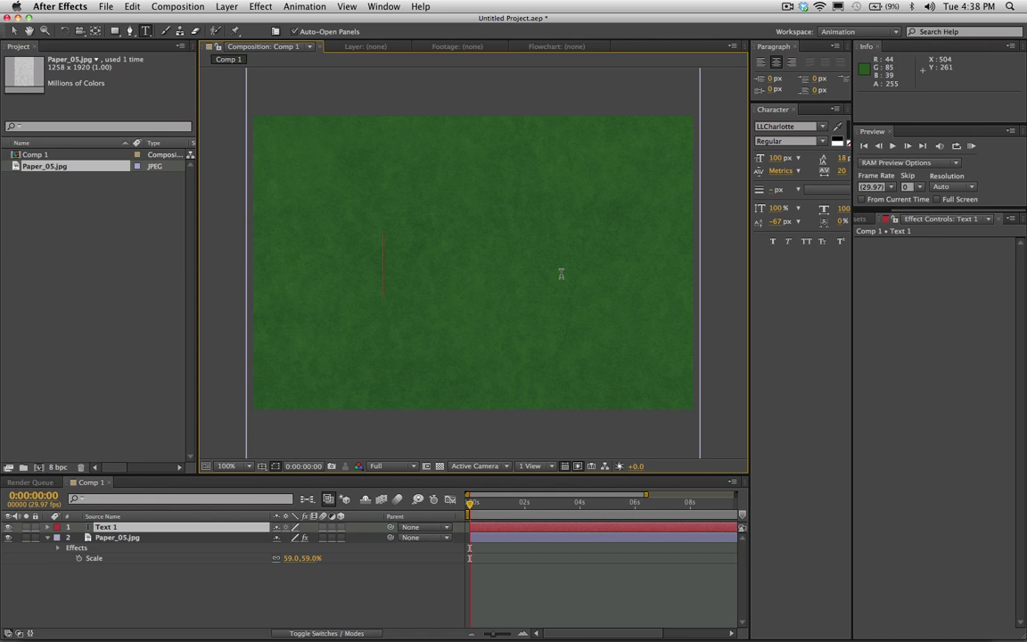
{"action": "type", "text": "Tota"}
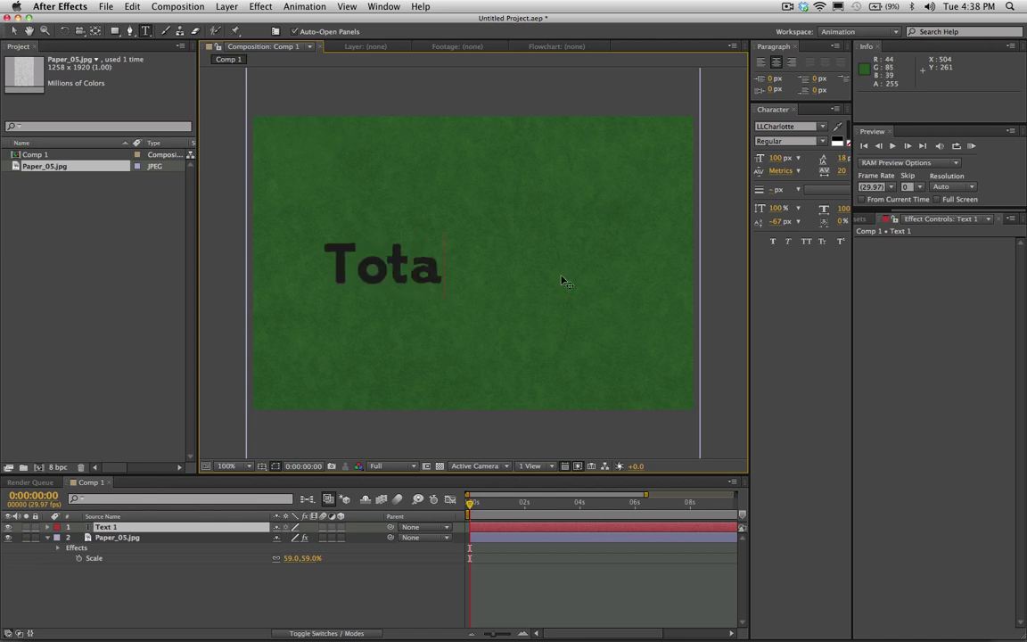
{"action": "type", "text": "lly Rad"}
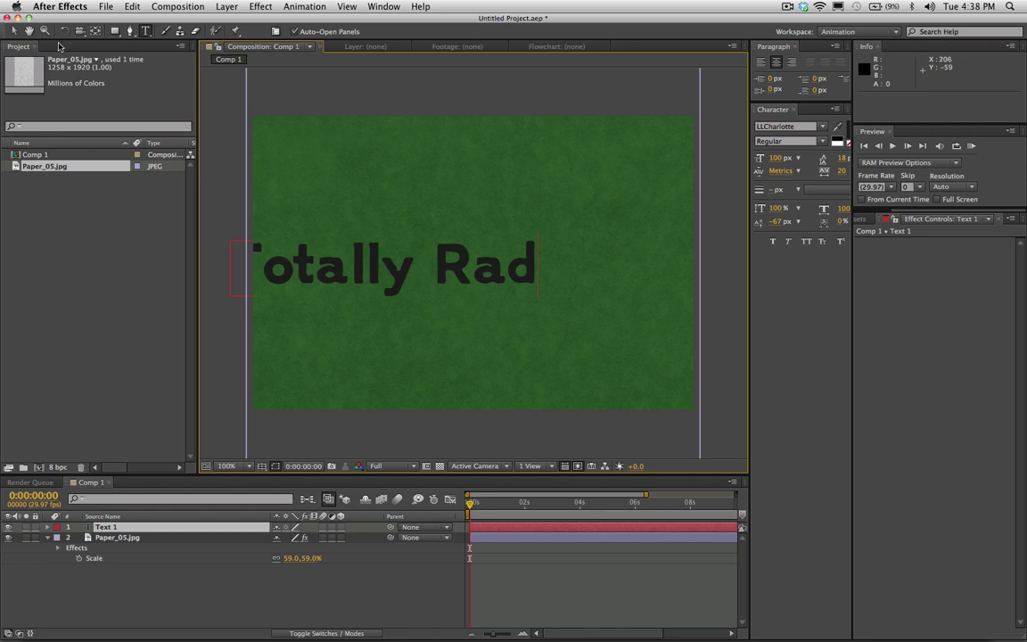
{"action": "left_click", "coordinate": [13, 30]}
{"action": "left_click_drag", "start_coordinate": [400, 268], "coordinate": [459, 267]}
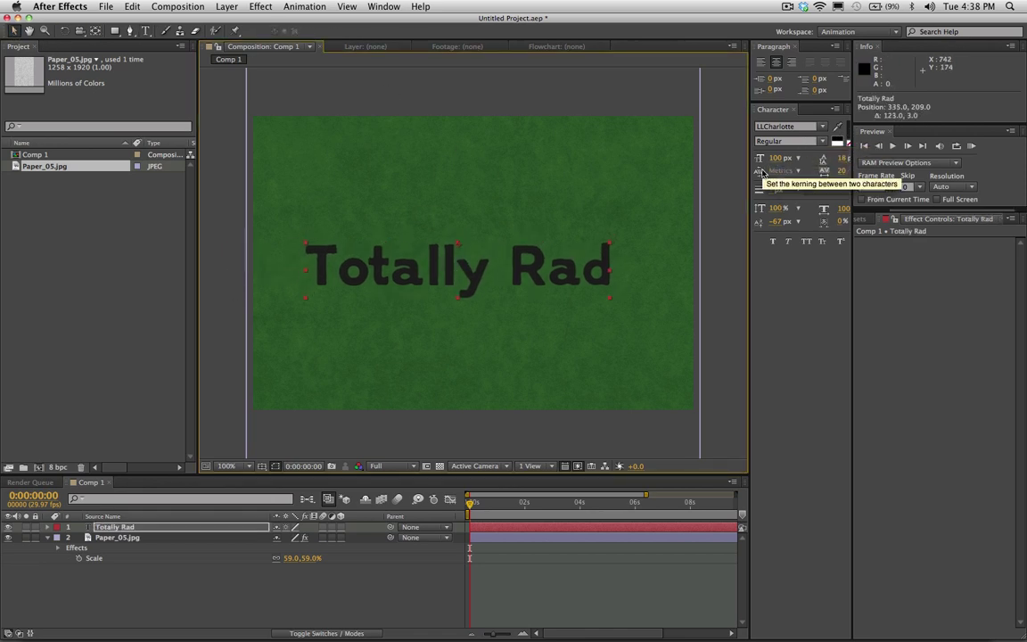
Set the Totally Rad text fill colour to a pale cream
{"action": "left_click_drag", "start_coordinate": [750, 162], "coordinate": [693, 163]}
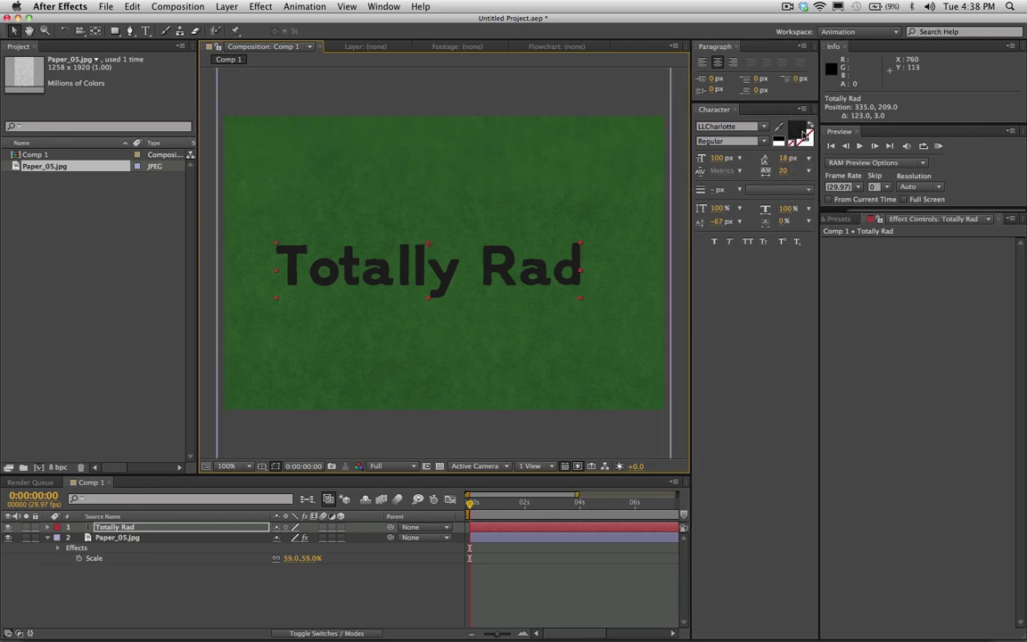
{"action": "left_click", "coordinate": [801, 131]}
{"action": "left_click_drag", "start_coordinate": [174, 191], "coordinate": [172, 231]}
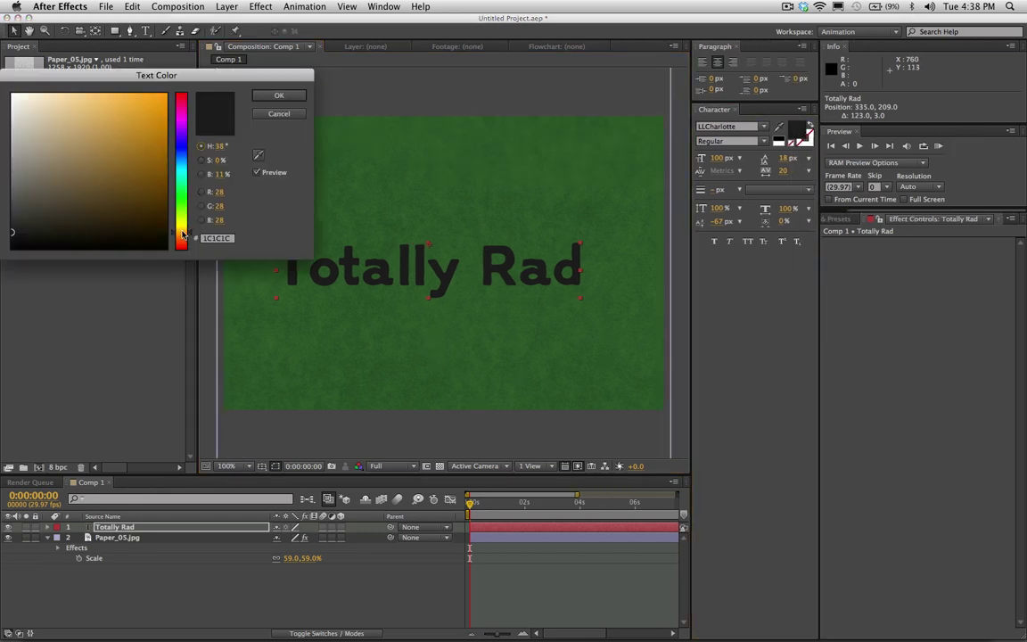
{"action": "mouse_move", "coordinate": [61, 106]}
{"action": "left_mouse_down"}
{"action": "mouse_move", "coordinate": [54, 93]}
{"action": "mouse_move", "coordinate": [78, 94]}
{"action": "left_mouse_up"}
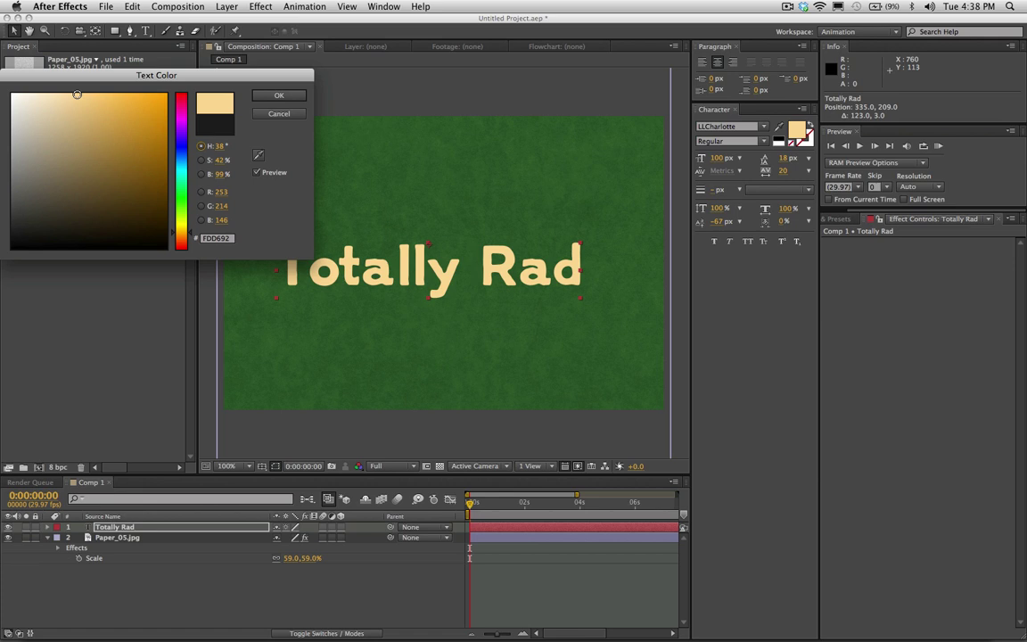
{"action": "left_click", "coordinate": [273, 93]}
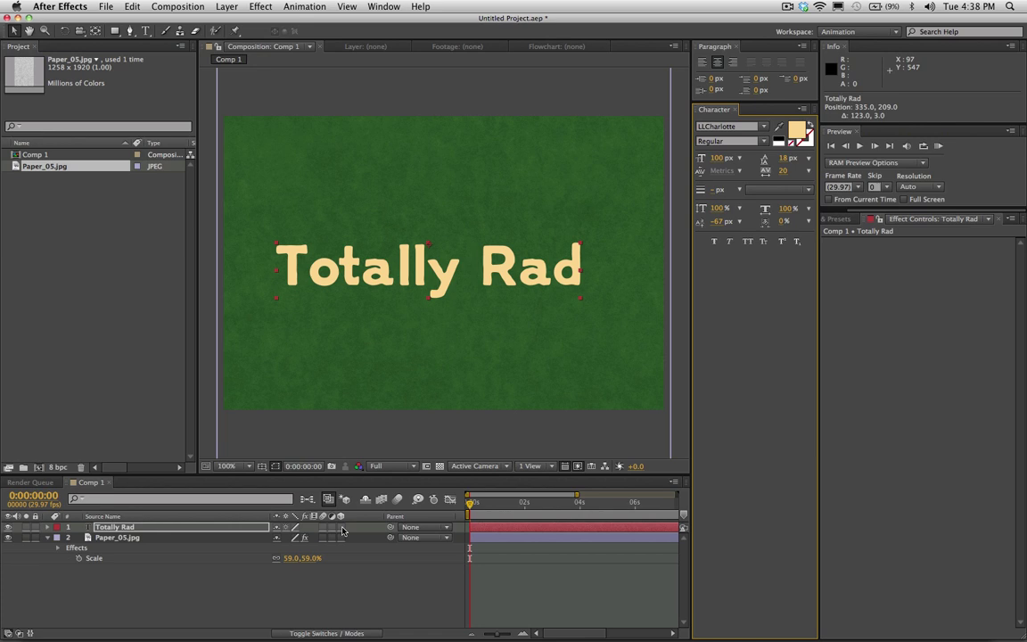
Make Totally Rad a 3D layer, test its X Rotation, and move its anchor point down to the text base
{"action": "left_click", "coordinate": [218, 530]}
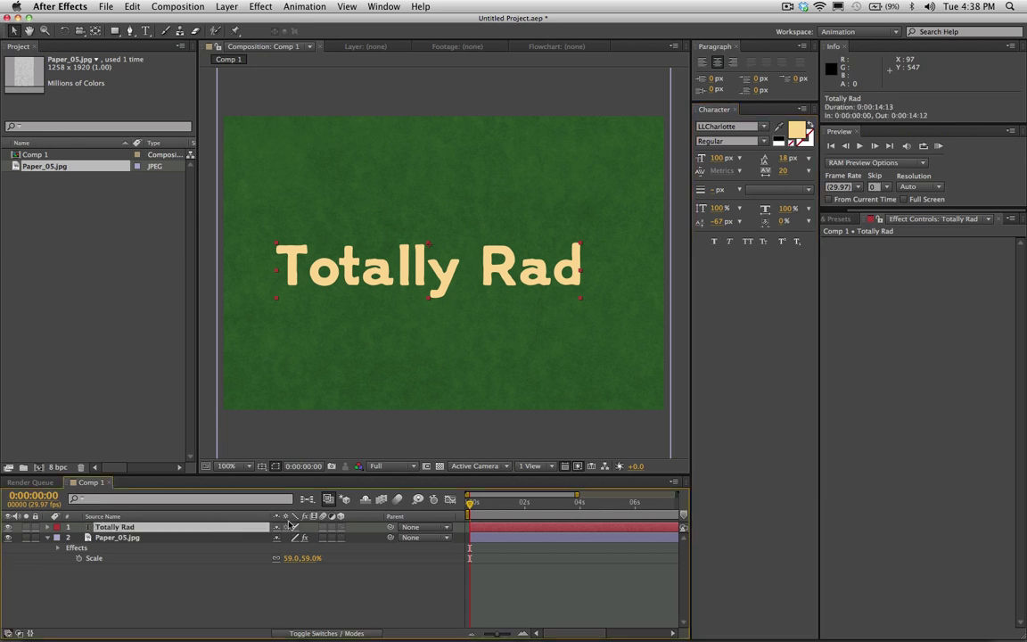
{"action": "left_click", "coordinate": [342, 527]}
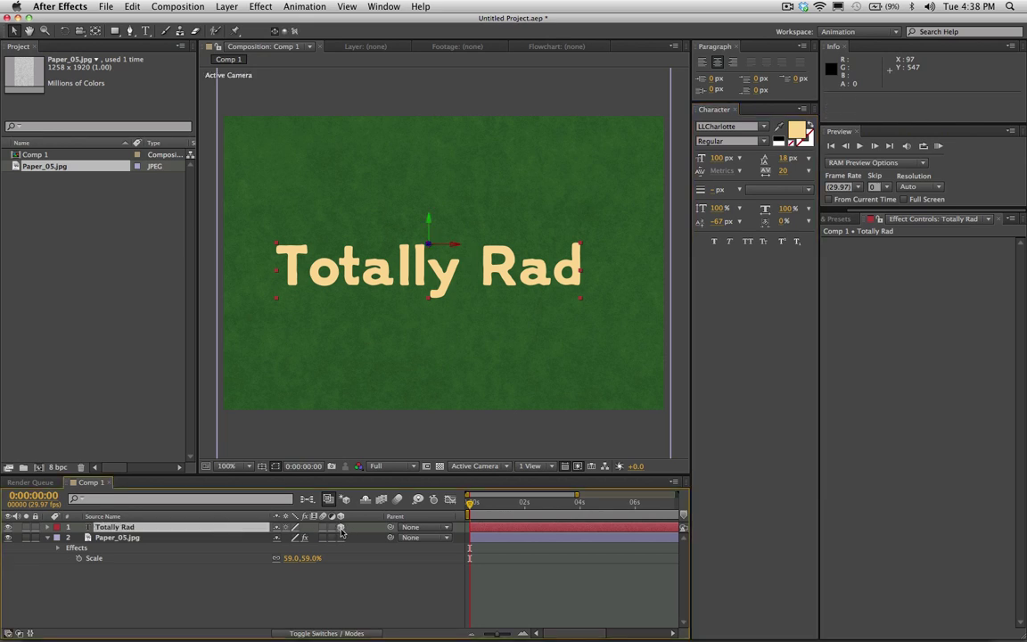
{"action": "left_click", "coordinate": [217, 530]}
{"action": "key", "text": "r"}
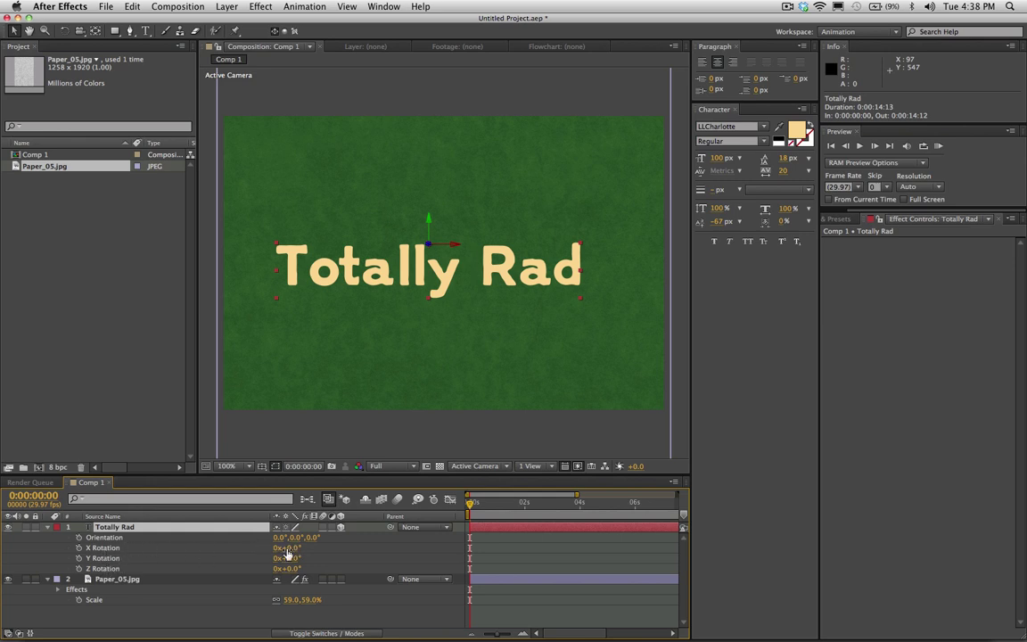
{"action": "left_click_drag", "start_coordinate": [293, 553], "coordinate": [277, 536]}
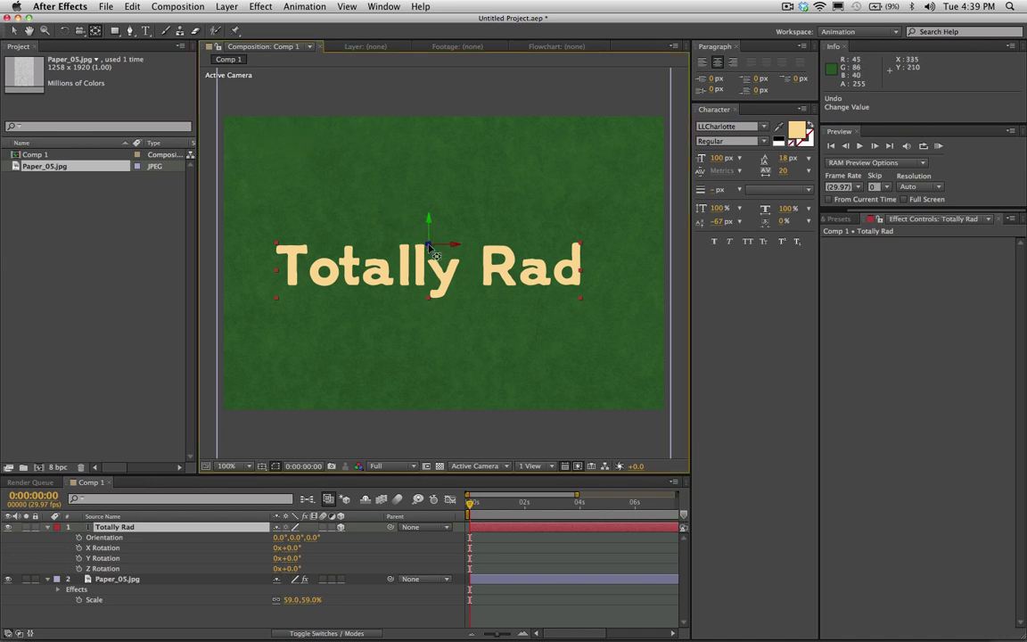
{"action": "left_click_drag", "start_coordinate": [430, 246], "coordinate": [420, 288]}
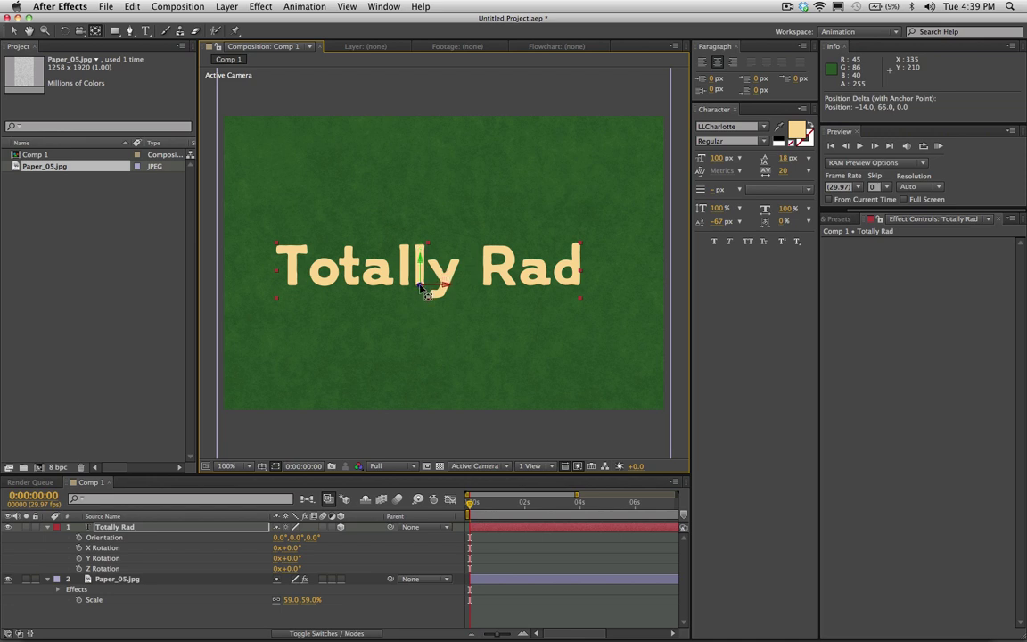
Use Pan Behind to move Totally Rad's anchor point to the top edge of the text
{"action": "left_click", "coordinate": [95, 31]}
{"action": "mouse_move", "coordinate": [419, 284]}
{"action": "left_mouse_down"}
{"action": "mouse_move", "coordinate": [419, 247]}
{"action": "mouse_move", "coordinate": [420, 285]}
{"action": "left_mouse_up"}
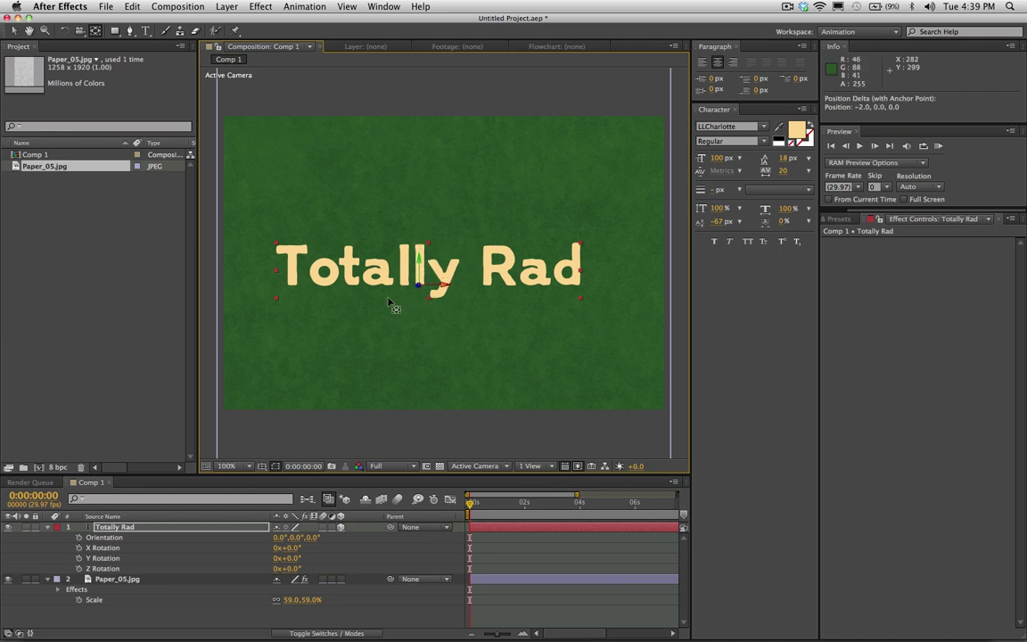
{"action": "mouse_move", "coordinate": [295, 550]}
{"action": "left_mouse_down"}
{"action": "mouse_move", "coordinate": [247, 557]}
{"action": "mouse_move", "coordinate": [279, 552]}
{"action": "mouse_move", "coordinate": [250, 553]}
{"action": "mouse_move", "coordinate": [268, 538]}
{"action": "mouse_move", "coordinate": [294, 539]}
{"action": "left_mouse_up"}
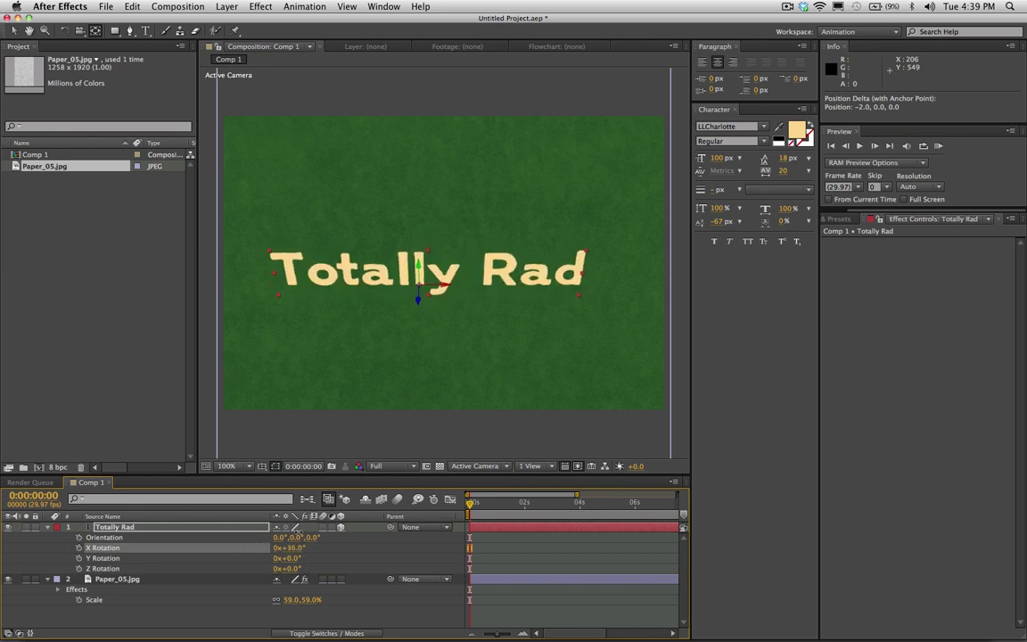
{"action": "key", "text": "super+z"}
{"action": "left_click_drag", "start_coordinate": [417, 286], "coordinate": [419, 246]}
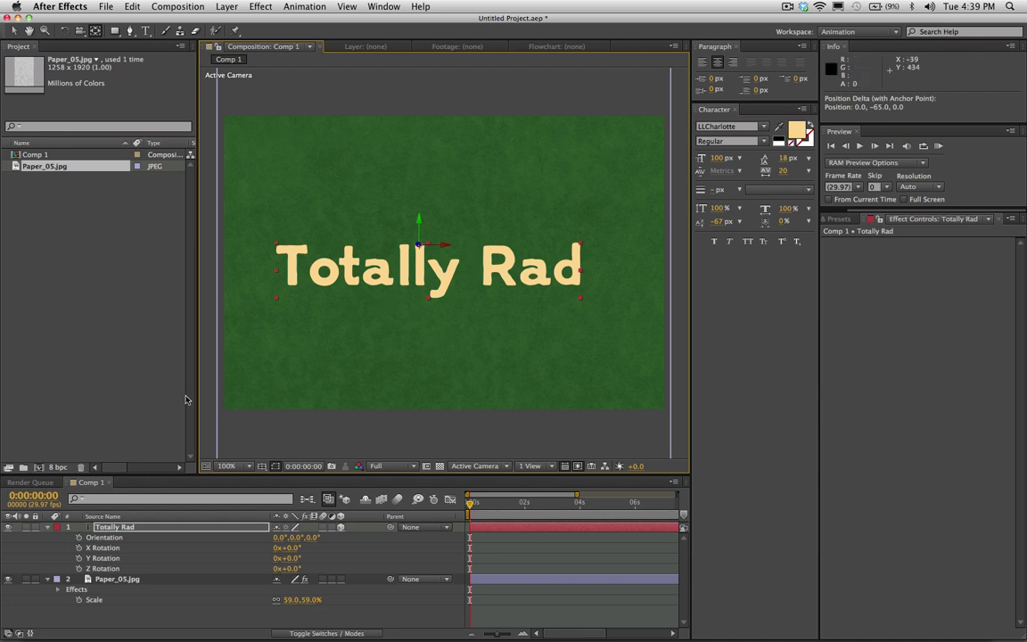
{"action": "left_click", "coordinate": [128, 529]}
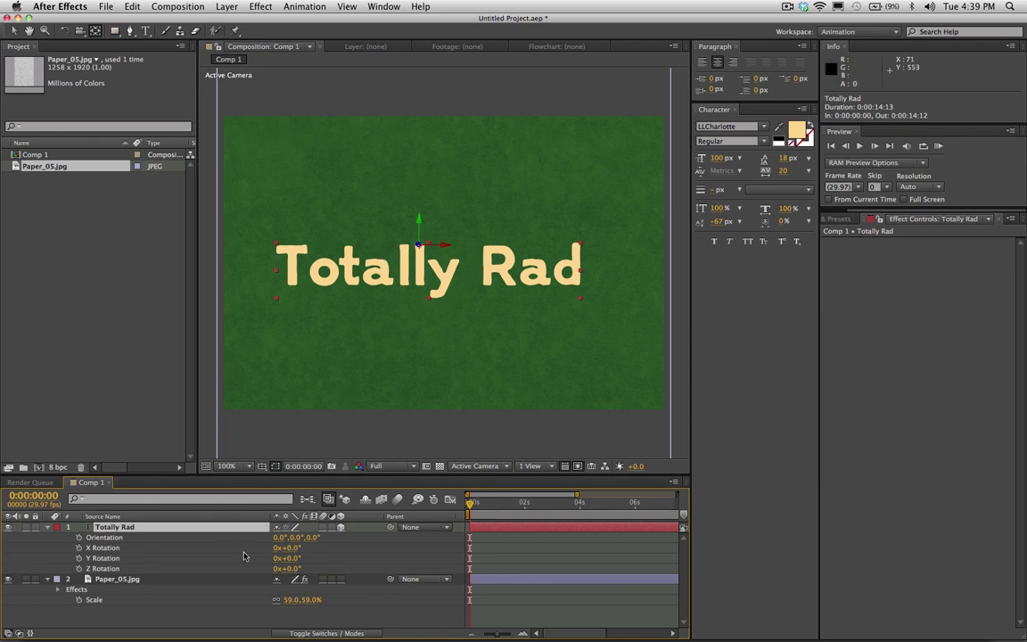
Keyframe Totally Rad's X Rotation at -88° at 0:00:00:00, tipping the text edge-on
{"action": "left_click", "coordinate": [78, 549]}
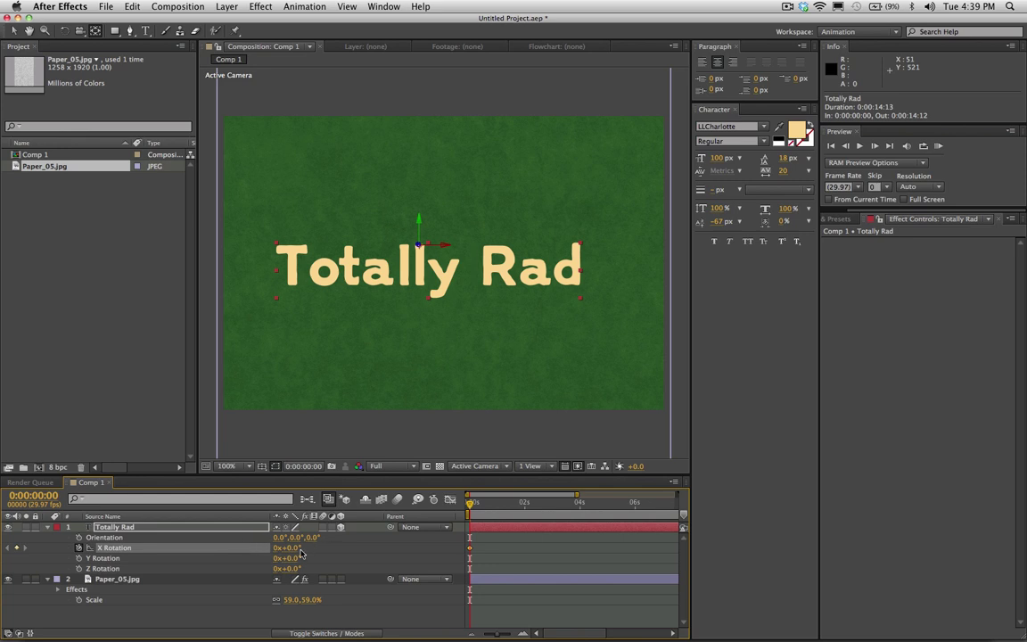
{"action": "left_click_drag", "start_coordinate": [287, 547], "coordinate": [240, 550]}
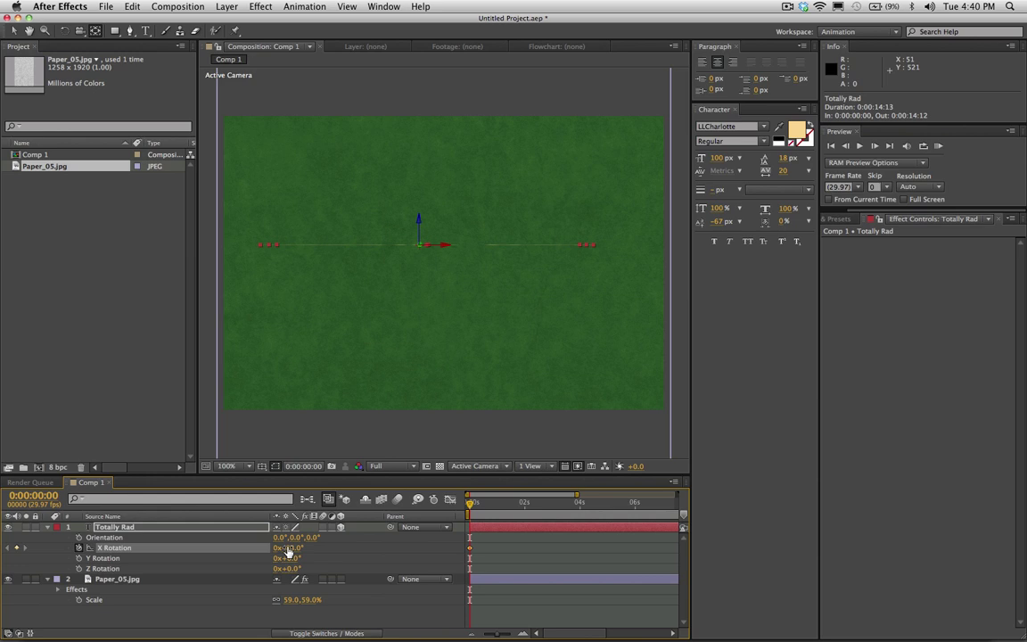
{"action": "mouse_move", "coordinate": [287, 547]}
{"action": "left_mouse_down"}
{"action": "mouse_move", "coordinate": [334, 539]}
{"action": "mouse_move", "coordinate": [282, 550]}
{"action": "left_mouse_up"}
{"action": "left_click_drag", "start_coordinate": [474, 508], "coordinate": [480, 519]}
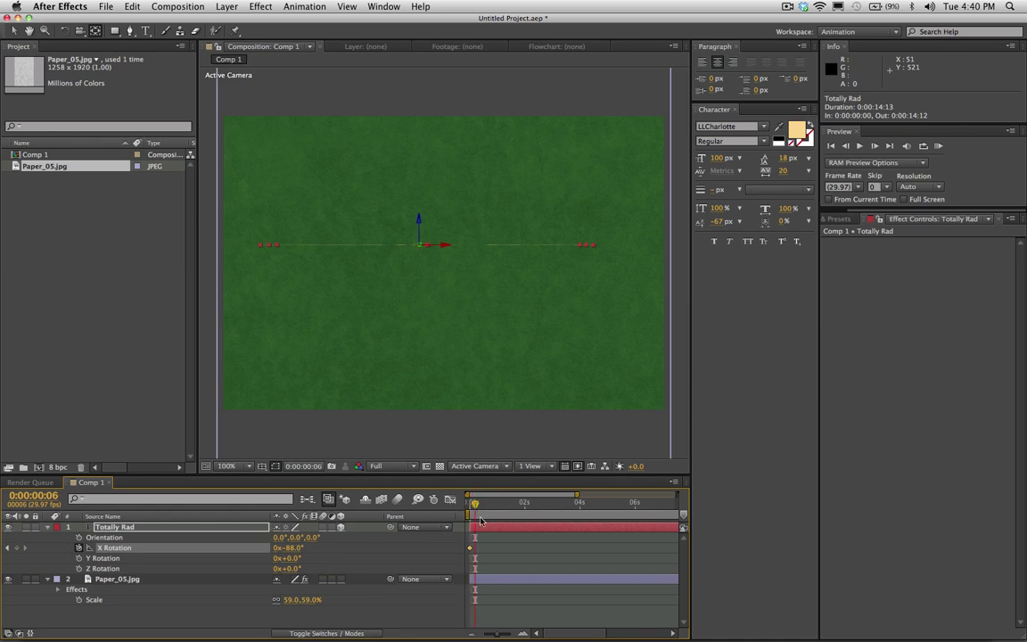
{"action": "mouse_move", "coordinate": [495, 630]}
{"action": "left_mouse_down"}
{"action": "mouse_move", "coordinate": [505, 635]}
{"action": "mouse_move", "coordinate": [502, 620]}
{"action": "left_mouse_up"}
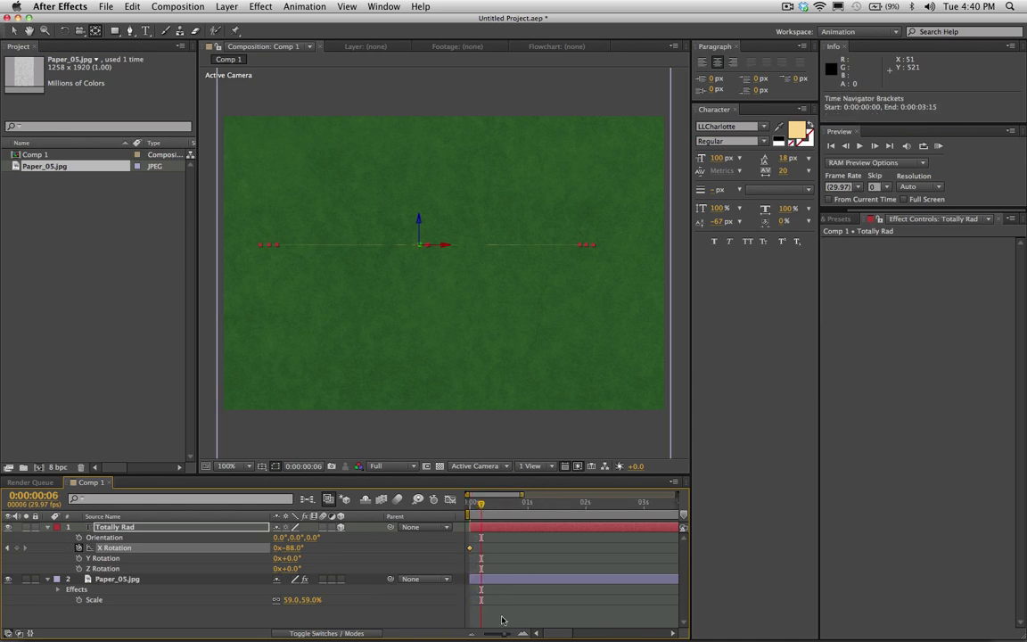
Add an X Rotation keyframe of 15° at frame 15 so the text swings past upright
{"action": "left_click", "coordinate": [500, 508]}
{"action": "left_click_drag", "start_coordinate": [297, 554], "coordinate": [341, 539]}
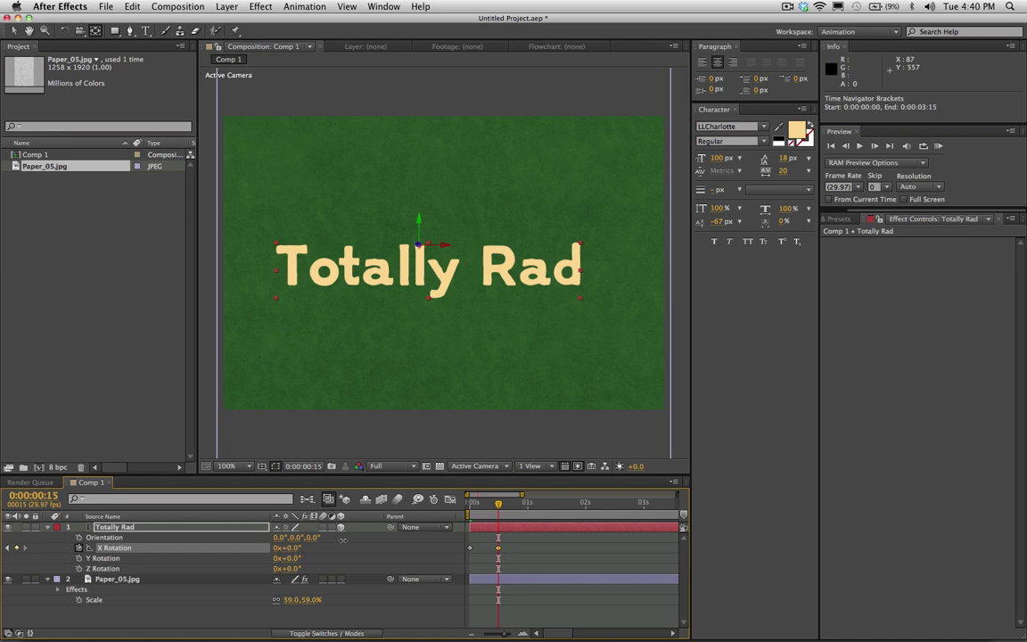
{"action": "mouse_move", "coordinate": [342, 539]}
{"action": "left_mouse_down"}
{"action": "mouse_move", "coordinate": [281, 538]}
{"action": "mouse_move", "coordinate": [349, 533]}
{"action": "left_mouse_up"}
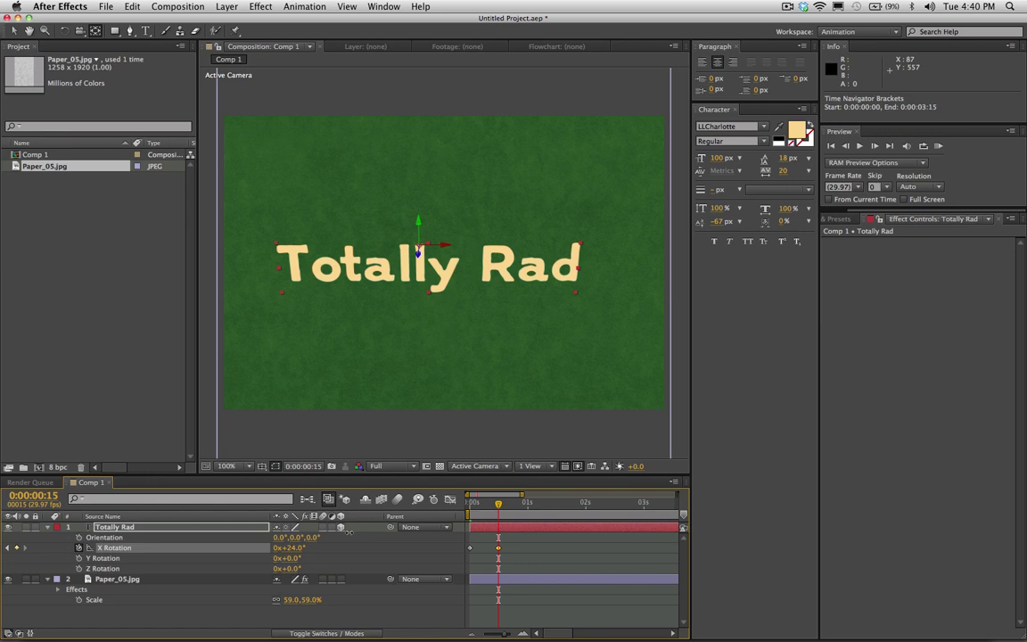
{"action": "left_click", "coordinate": [292, 548]}
{"action": "type", "text": "0:1"}
{"action": "type", "text": "5"}
{"action": "key", "text": "Return"}
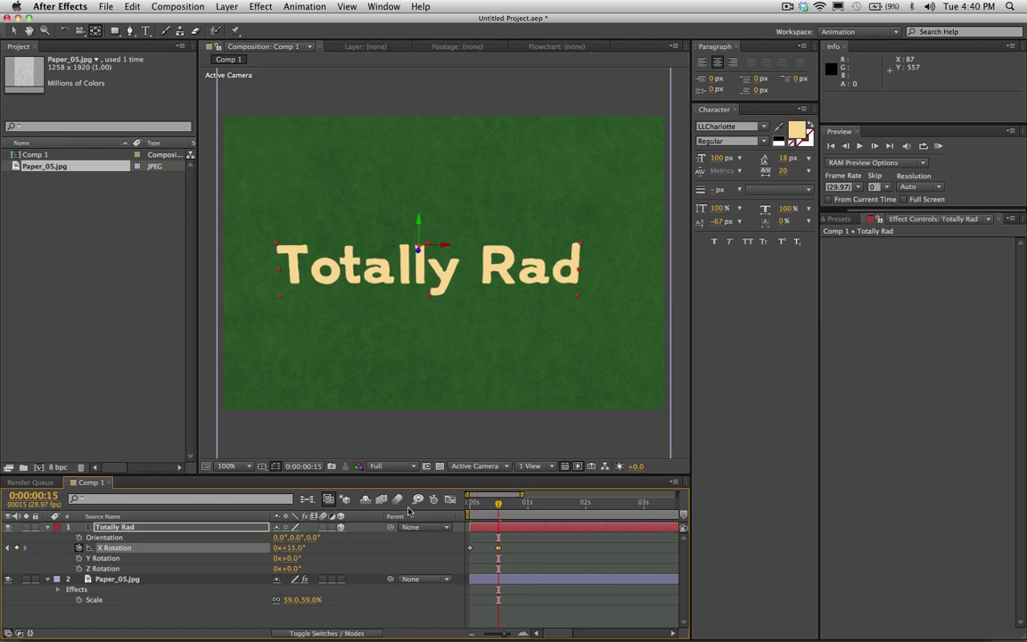
{"action": "key", "text": "Page_Down"}
{"action": "key", "text": "Page_Down"}
{"action": "key", "text": "Page_Down"}
{"action": "key", "text": "Page_Down"}
{"action": "key", "text": "Page_Down"}
{"action": "key", "text": "Page_Down"}
{"action": "key", "text": "Page_Down"}
{"action": "key", "text": "Page_Down"}
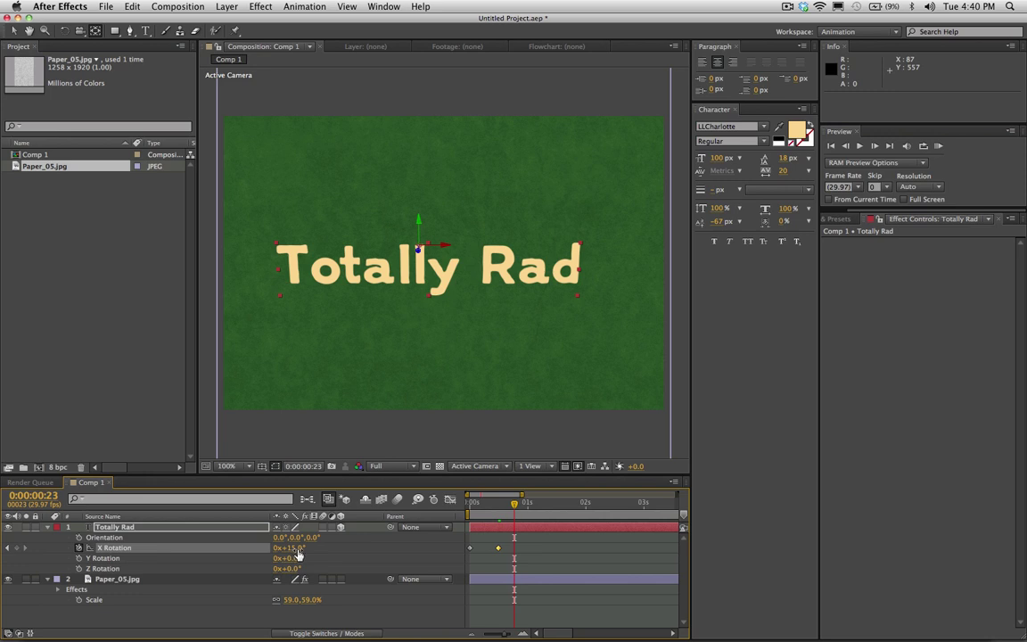
Add an X Rotation keyframe of -8° at frame 23
{"action": "mouse_move", "coordinate": [299, 555]}
{"action": "left_mouse_down"}
{"action": "mouse_move", "coordinate": [282, 549]}
{"action": "mouse_move", "coordinate": [294, 551]}
{"action": "left_mouse_up"}
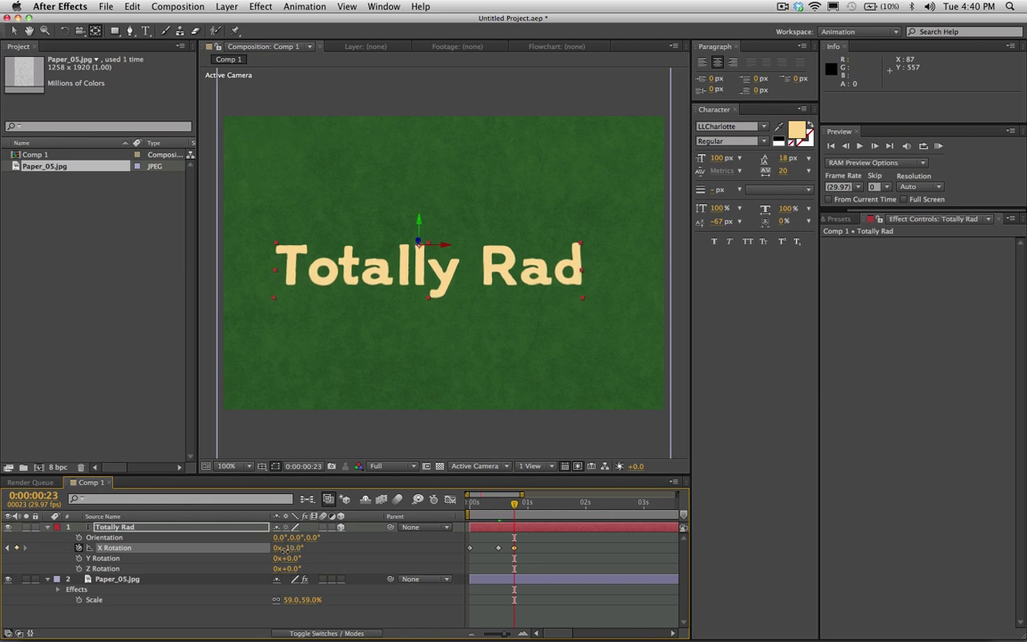
{"action": "left_click_drag", "start_coordinate": [514, 512], "coordinate": [502, 508]}
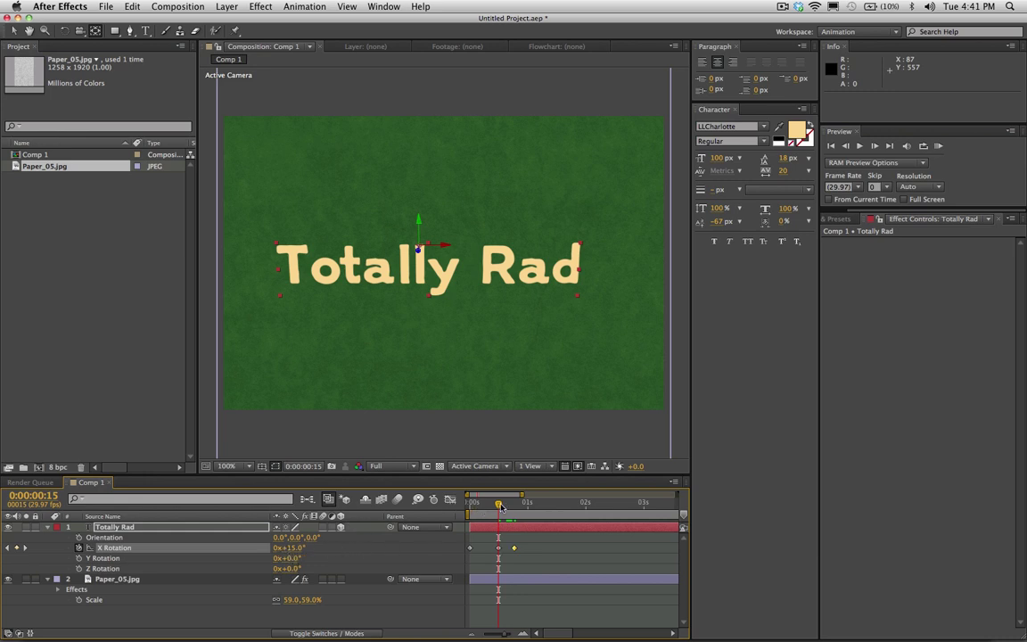
{"action": "left_click_drag", "start_coordinate": [488, 509], "coordinate": [516, 515]}
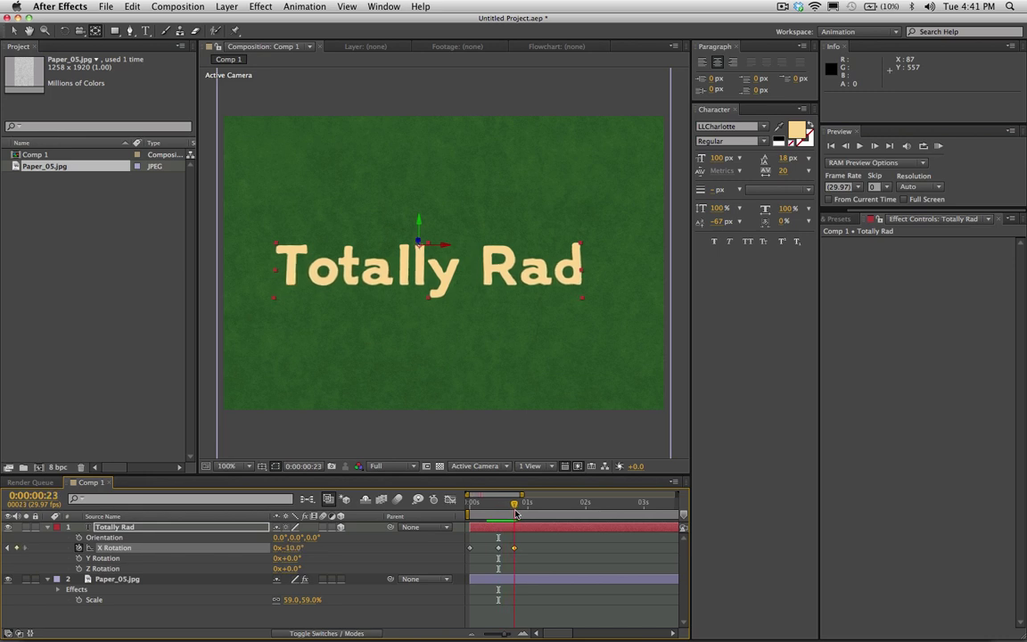
{"action": "left_click", "coordinate": [295, 548]}
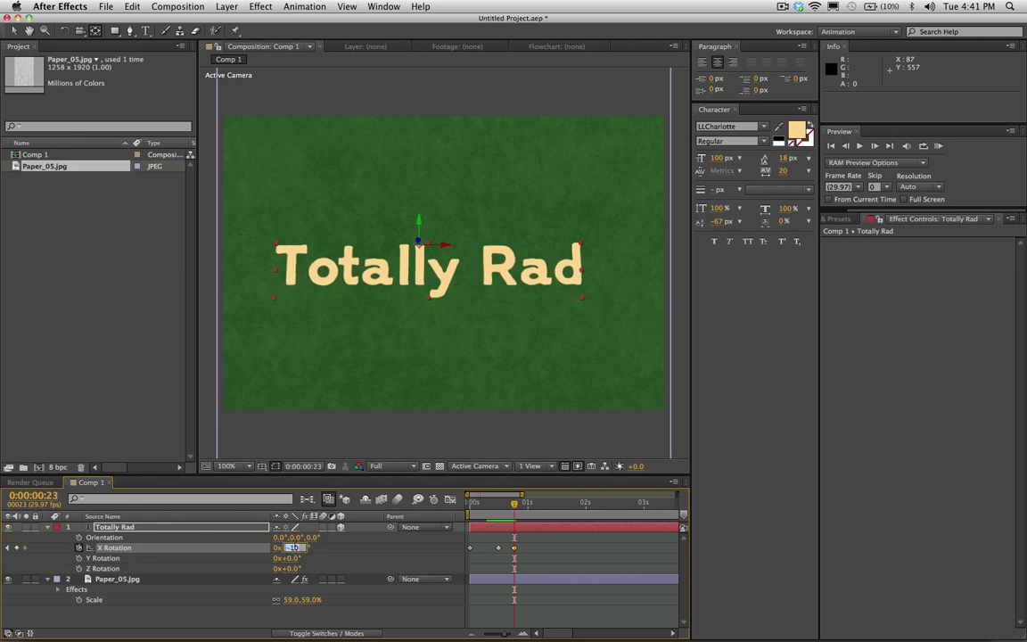
{"action": "type", "text": "-8"}
{"action": "key", "text": "Return"}
Add X Rotation keyframes of 3° at 1:02 and -1° at 1:09
{"action": "left_click_drag", "start_coordinate": [520, 507], "coordinate": [532, 506]}
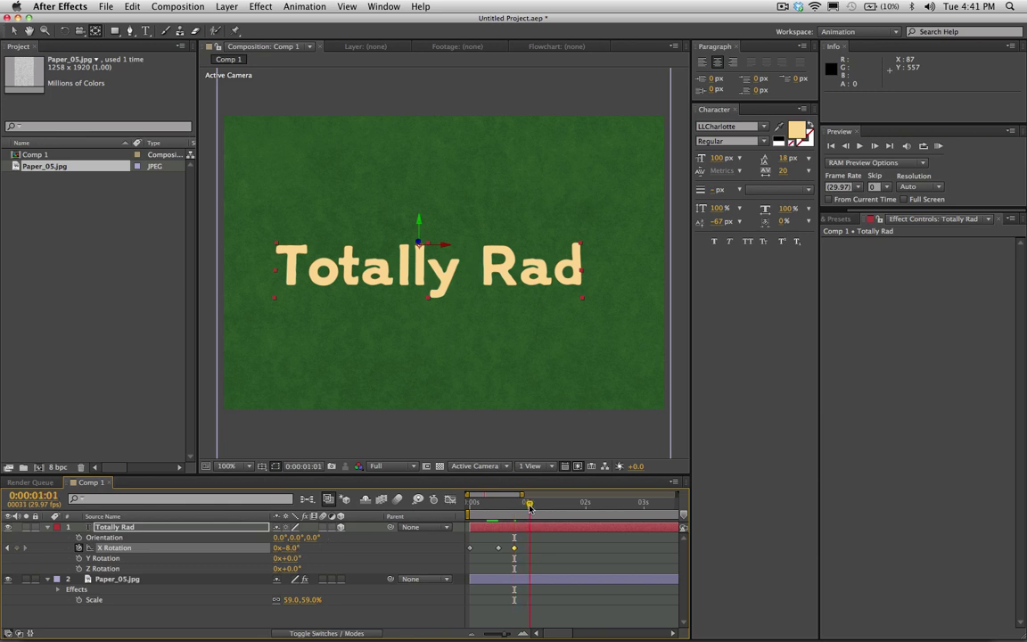
{"action": "left_click", "coordinate": [294, 547]}
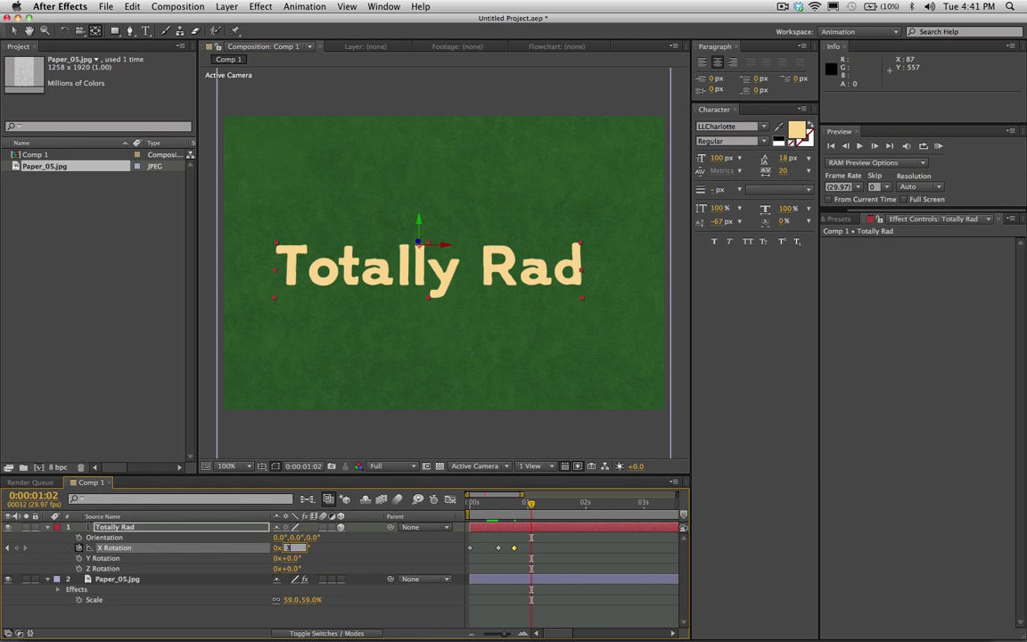
{"action": "type", "text": "3"}
{"action": "key", "text": "Return"}
{"action": "mouse_move", "coordinate": [529, 505]}
{"action": "left_mouse_down"}
{"action": "mouse_move", "coordinate": [497, 507]}
{"action": "mouse_move", "coordinate": [532, 512]}
{"action": "left_mouse_up"}
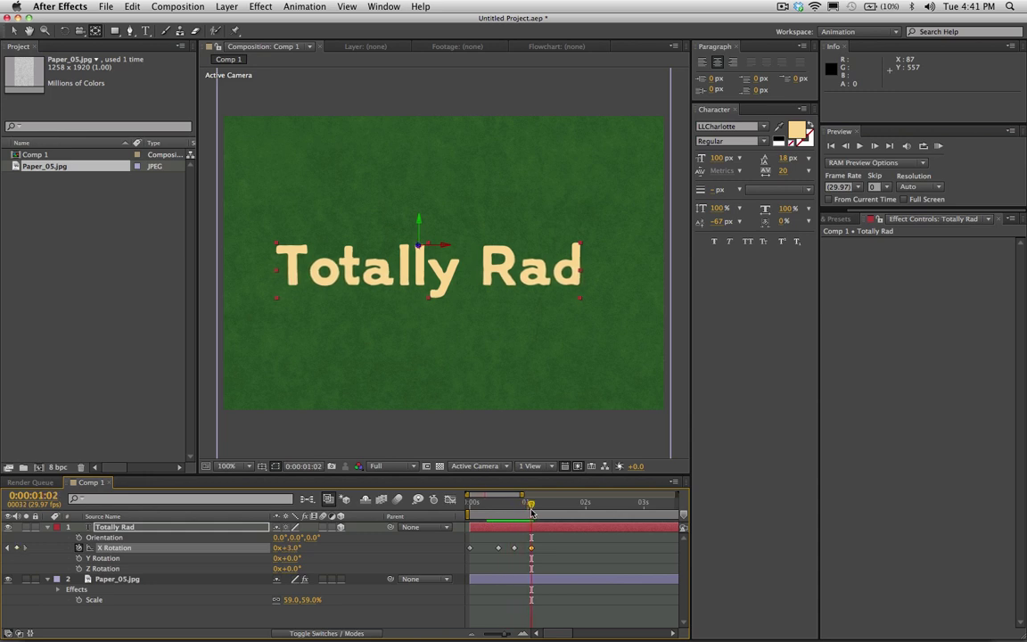
{"action": "key", "text": "Page_Down"}
{"action": "key", "text": "Page_Down"}
{"action": "key", "text": "Page_Down"}
{"action": "key", "text": "Page_Down"}
{"action": "key", "text": "Page_Down"}
{"action": "key", "text": "Page_Down"}
{"action": "key", "text": "Page_Down"}
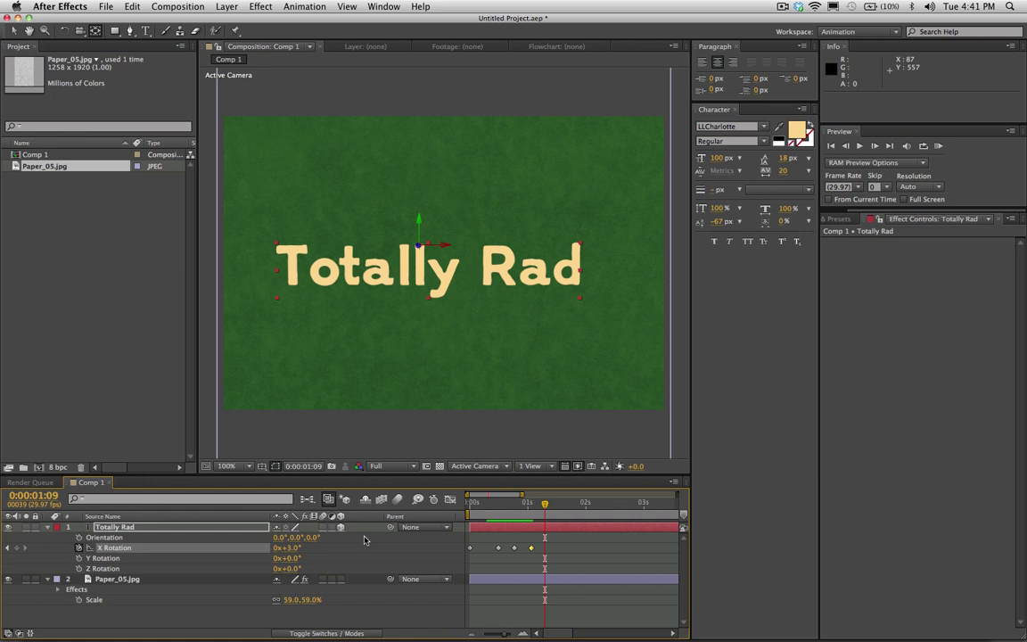
{"action": "left_click", "coordinate": [295, 550]}
{"action": "type", "text": "-1"}
{"action": "key", "text": "Return"}
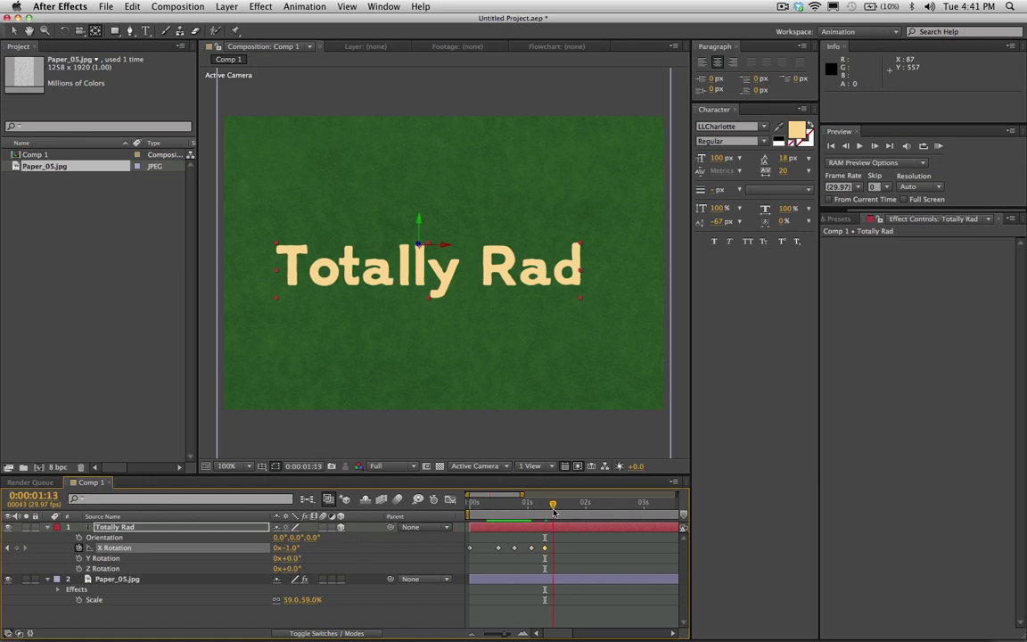
Add a final 0° X Rotation keyframe at 1:16 and play back the flip
{"action": "left_click", "coordinate": [556, 511]}
{"action": "key", "text": "Page_Down"}
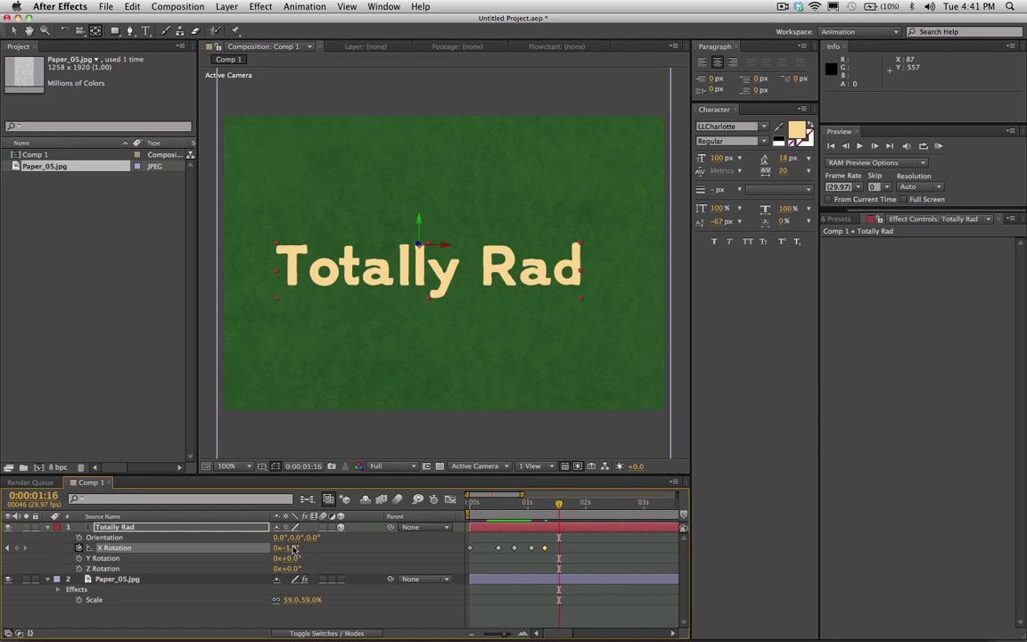
{"action": "left_click", "coordinate": [294, 548]}
{"action": "type", "text": "0x0"}
{"action": "key", "text": "Return"}
{"action": "left_click", "coordinate": [496, 506]}
{"action": "left_click_drag", "start_coordinate": [496, 511], "coordinate": [557, 517]}
{"action": "key", "text": "space"}
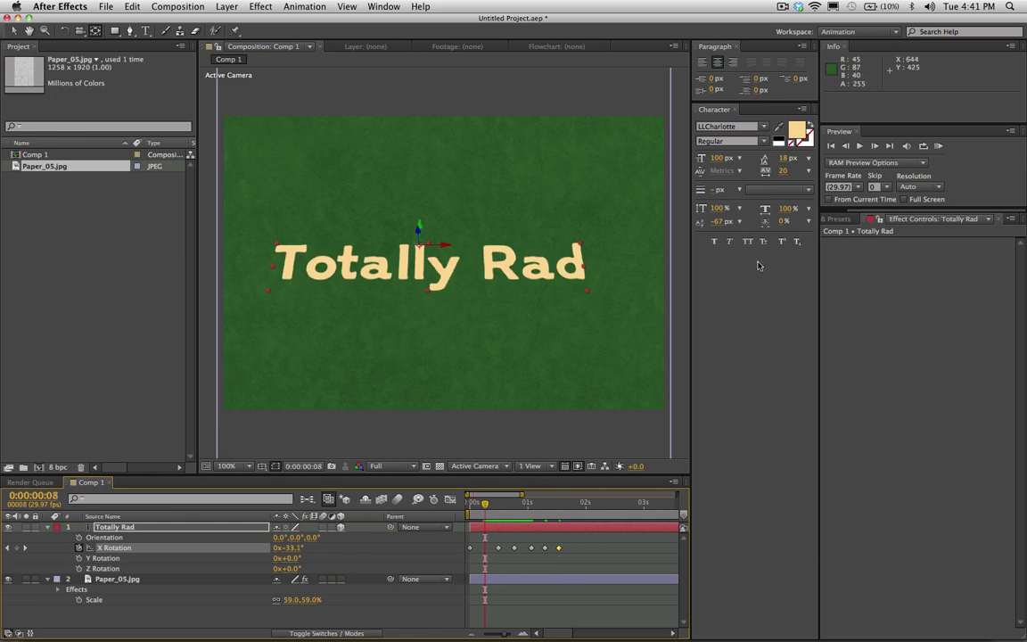
End the work area at 1:26, RAM-preview the flip, and select all X Rotation keyframes
{"action": "key", "text": "n"}
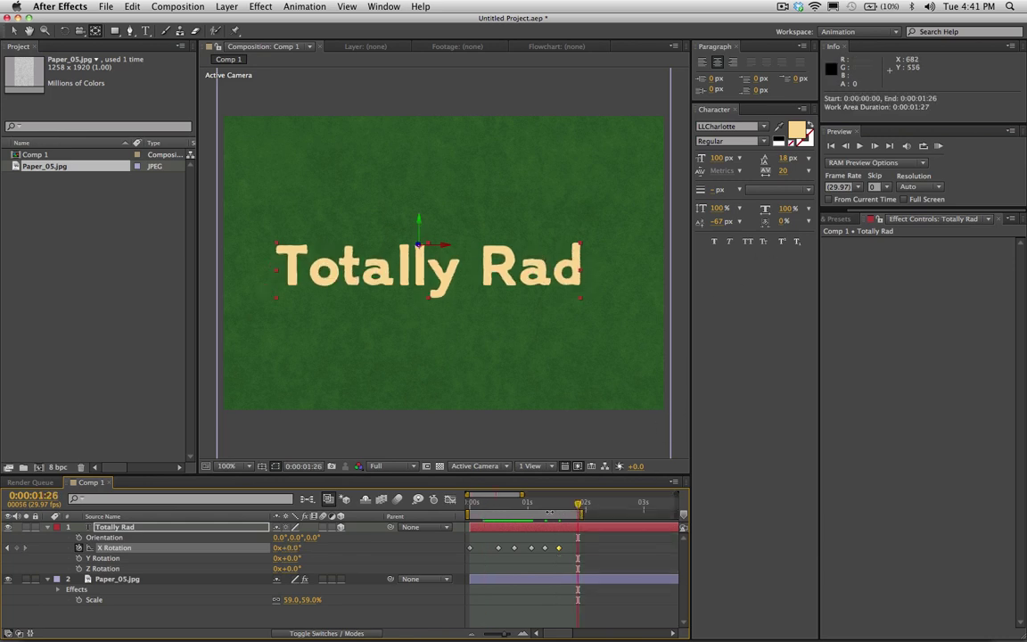
{"action": "left_click", "coordinate": [938, 146]}
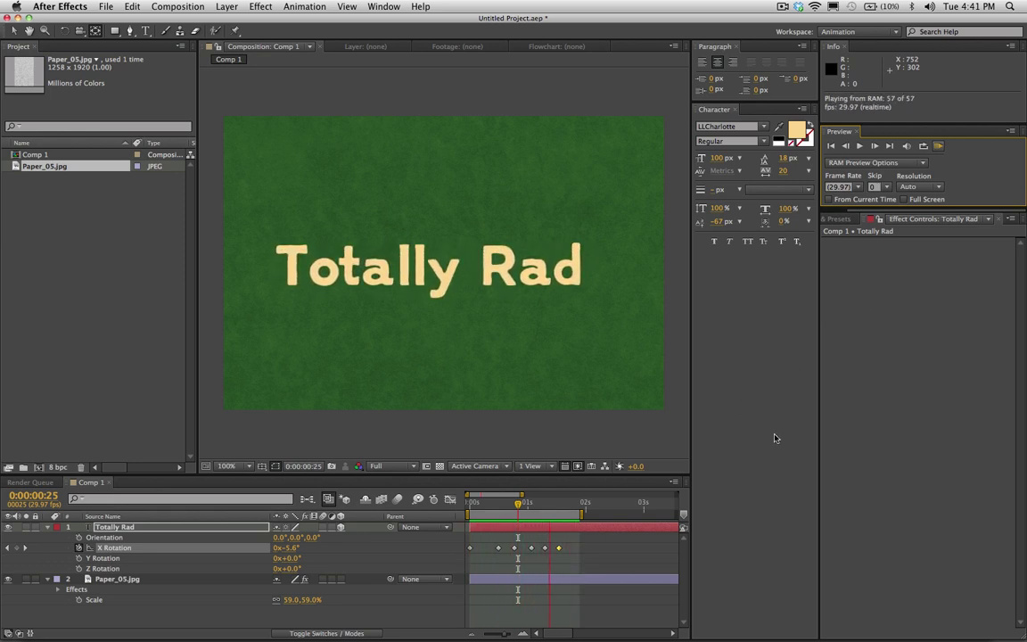
{"action": "left_click_drag", "start_coordinate": [582, 540], "coordinate": [488, 559]}
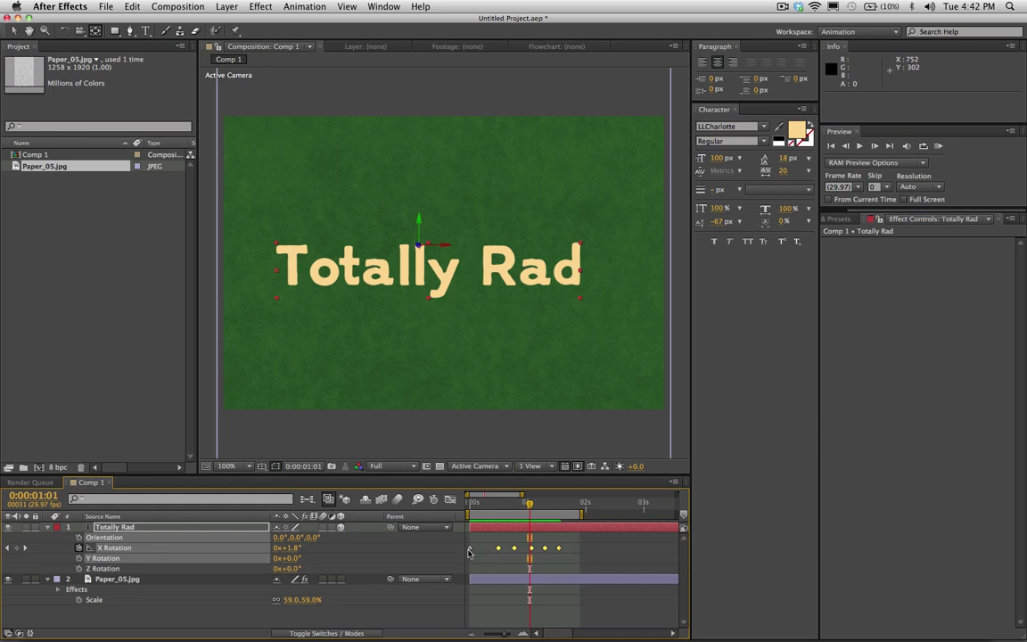
Apply Easy Ease to the Totally Rad X Rotation keyframes and RAM Preview the flip
{"action": "right_click", "coordinate": [516, 550]}
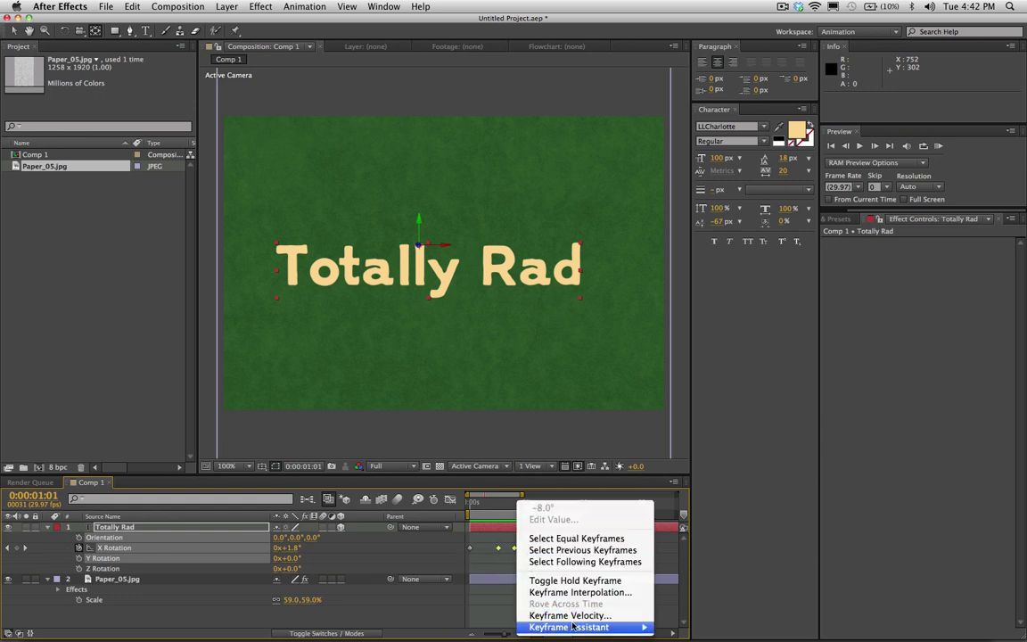
{"action": "mouse_move", "coordinate": [640, 629]}
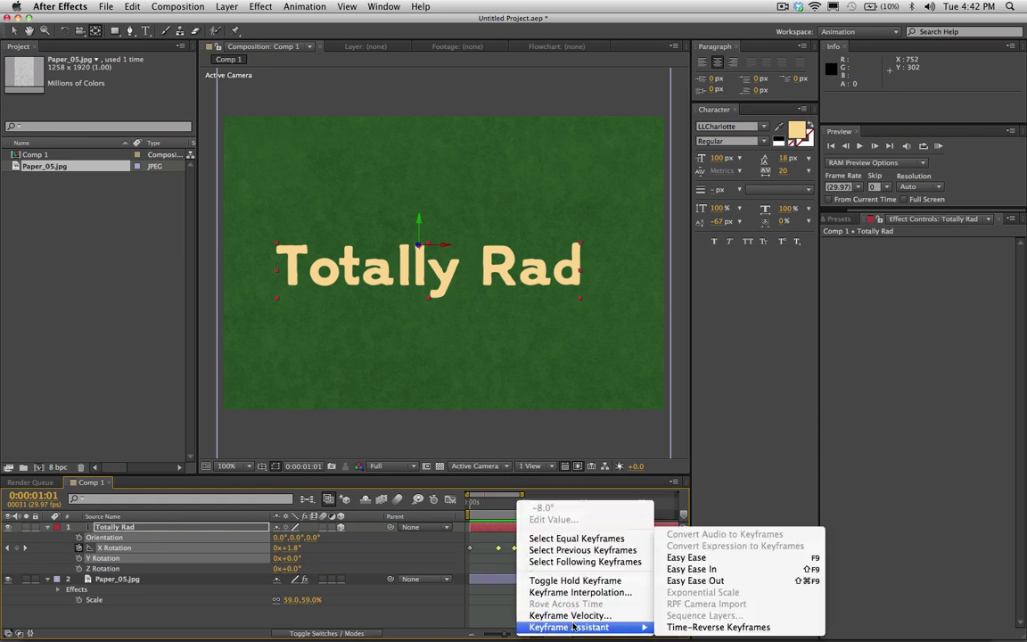
{"action": "left_click", "coordinate": [688, 558]}
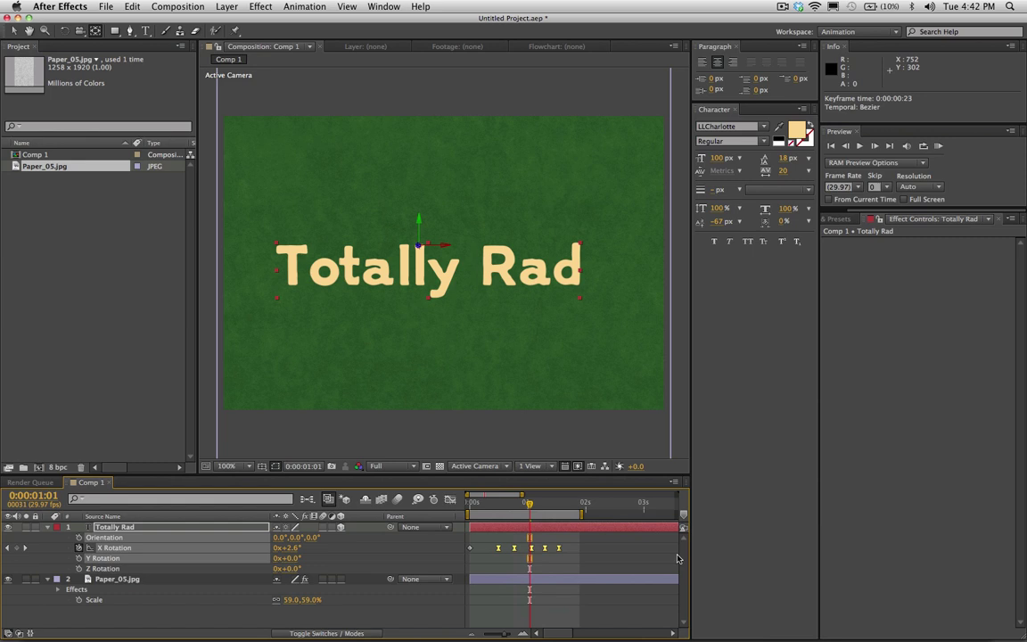
{"action": "left_click", "coordinate": [938, 145]}
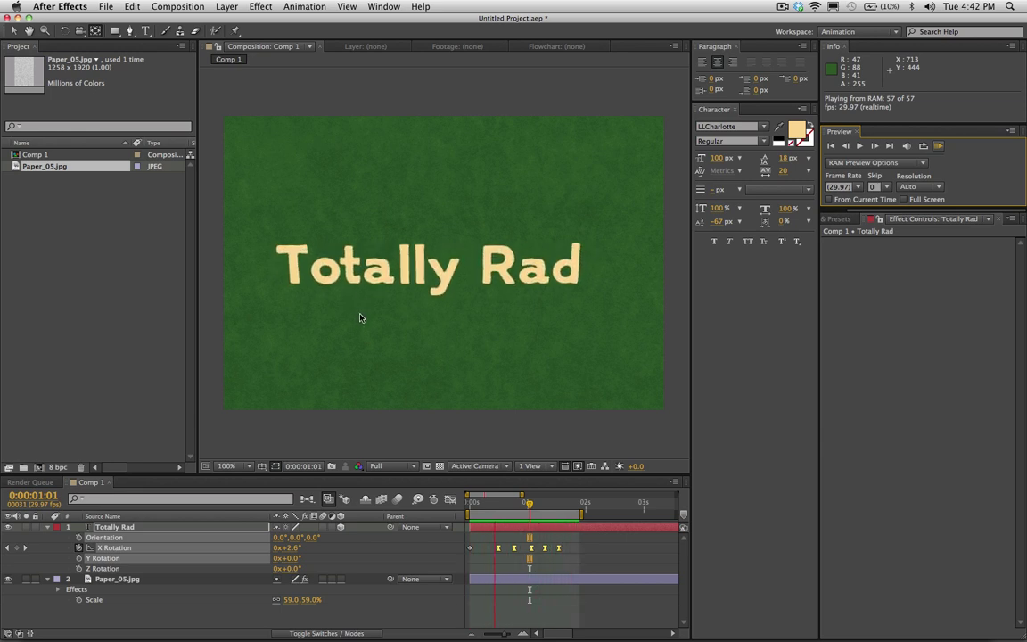
Set X Rotation to 22° at 0:00:00:15 and -12° at 0:00:00:23
{"action": "key", "text": "space"}
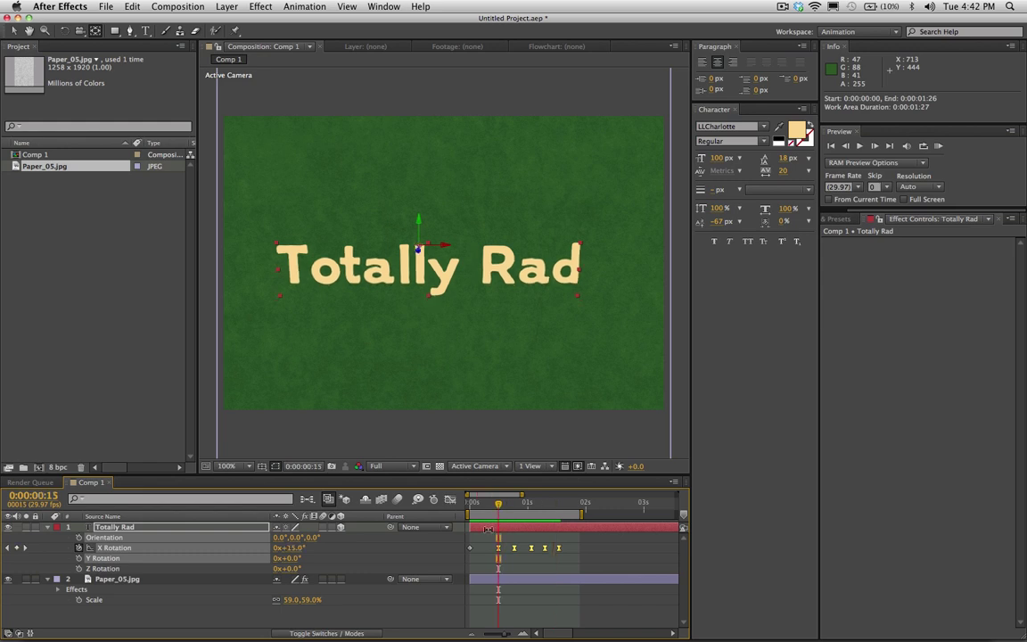
{"action": "left_click", "coordinate": [486, 544]}
{"action": "left_click", "coordinate": [290, 549]}
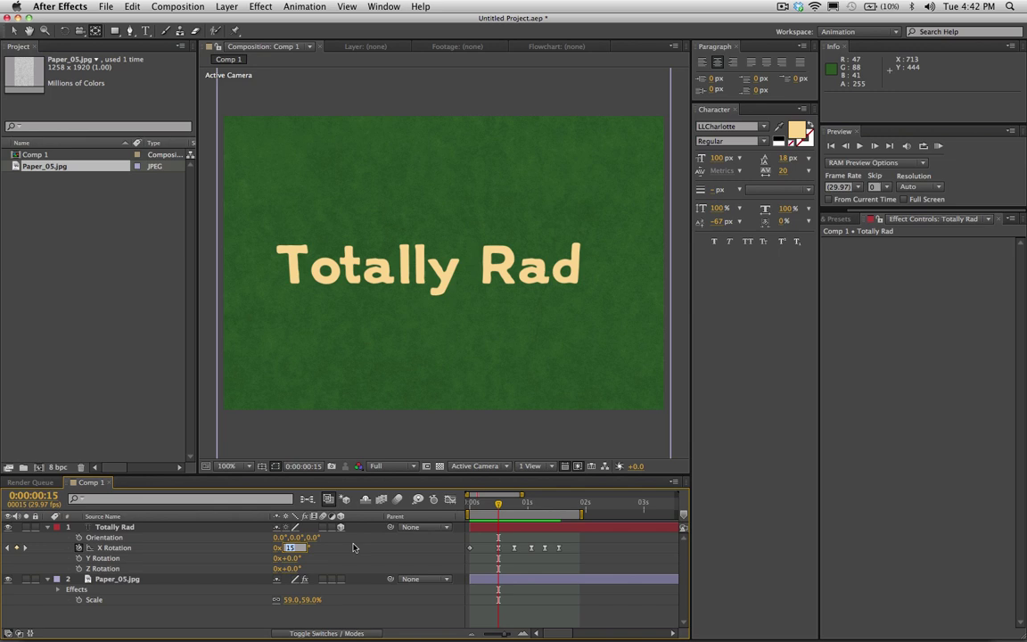
{"action": "key", "text": "Return"}
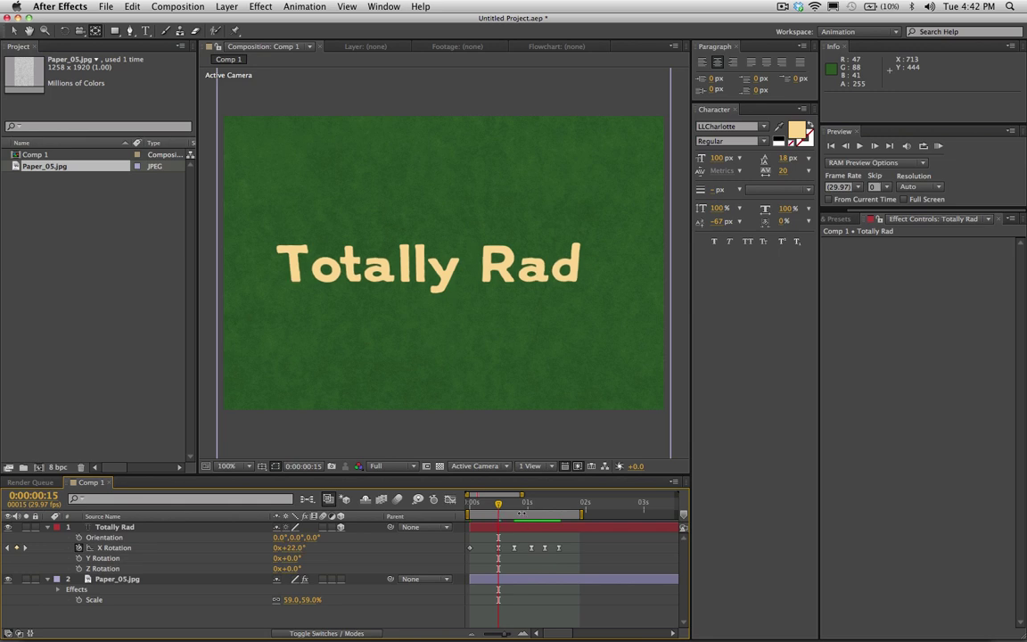
{"action": "key", "text": "k"}
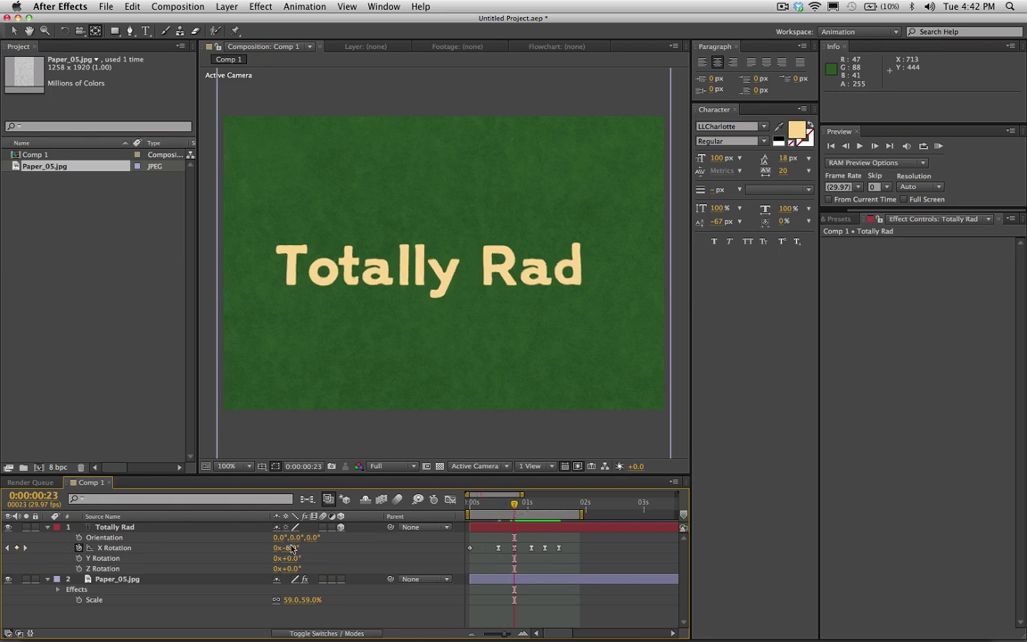
{"action": "left_click", "coordinate": [291, 548]}
{"action": "type", "text": "-12"}
{"action": "key", "text": "Return"}
Set X Rotation to 5° at 0:00:01:02 and RAM Preview the revised flip
{"action": "left_click", "coordinate": [530, 508]}
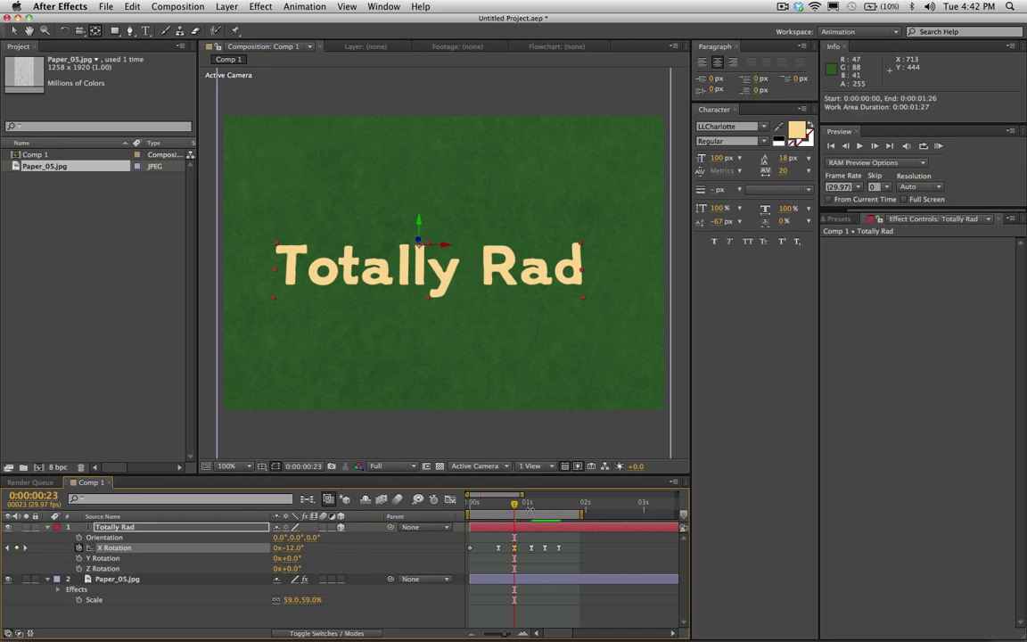
{"action": "left_click", "coordinate": [531, 507]}
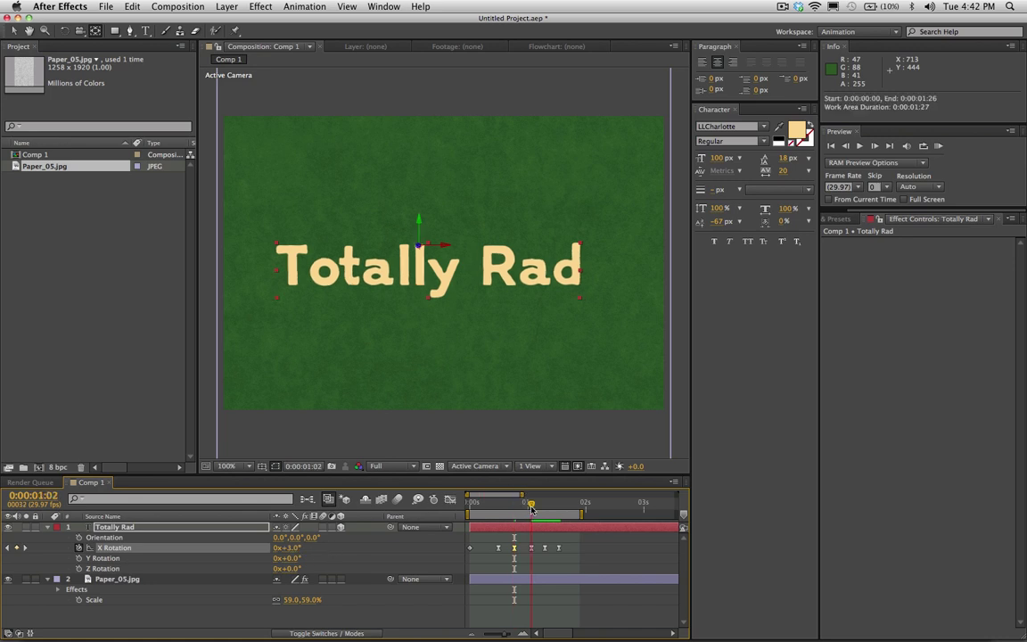
{"action": "left_click", "coordinate": [296, 549]}
{"action": "type", "text": "5"}
{"action": "key", "text": "Return"}
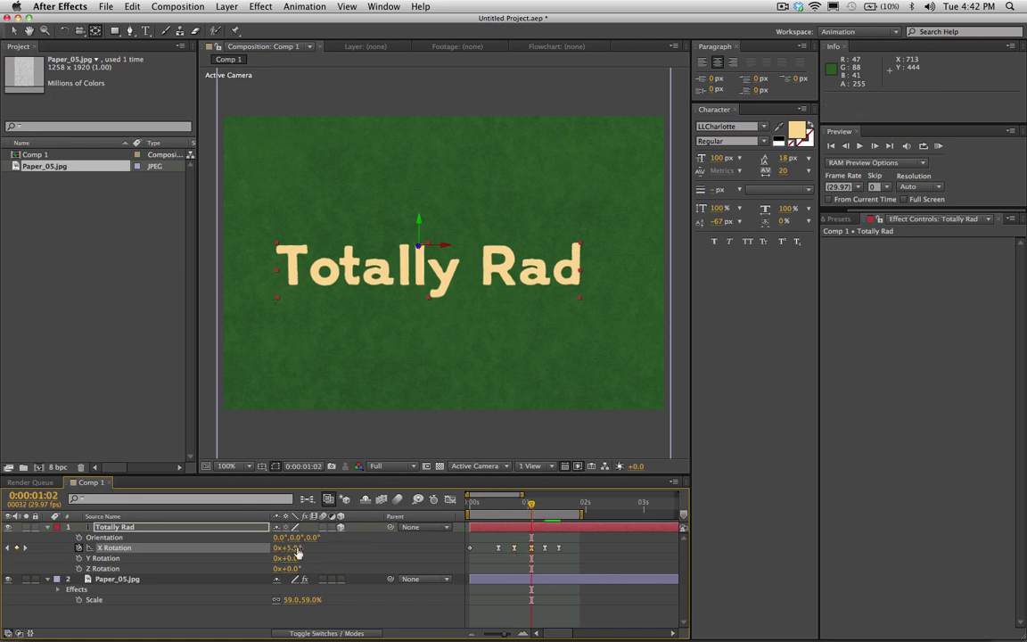
{"action": "left_click", "coordinate": [938, 145]}
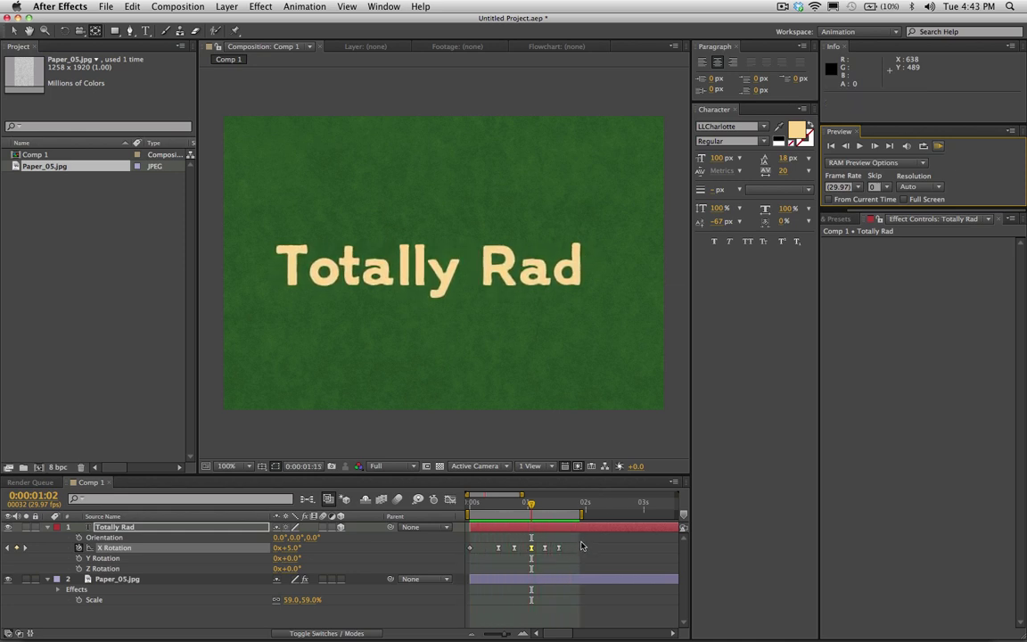
Compress the X Rotation keyframes so the last 0° key sits at 0:00:01:03, then preview
{"action": "key", "text": "space"}
{"action": "left_click_drag", "start_coordinate": [577, 546], "coordinate": [484, 551]}
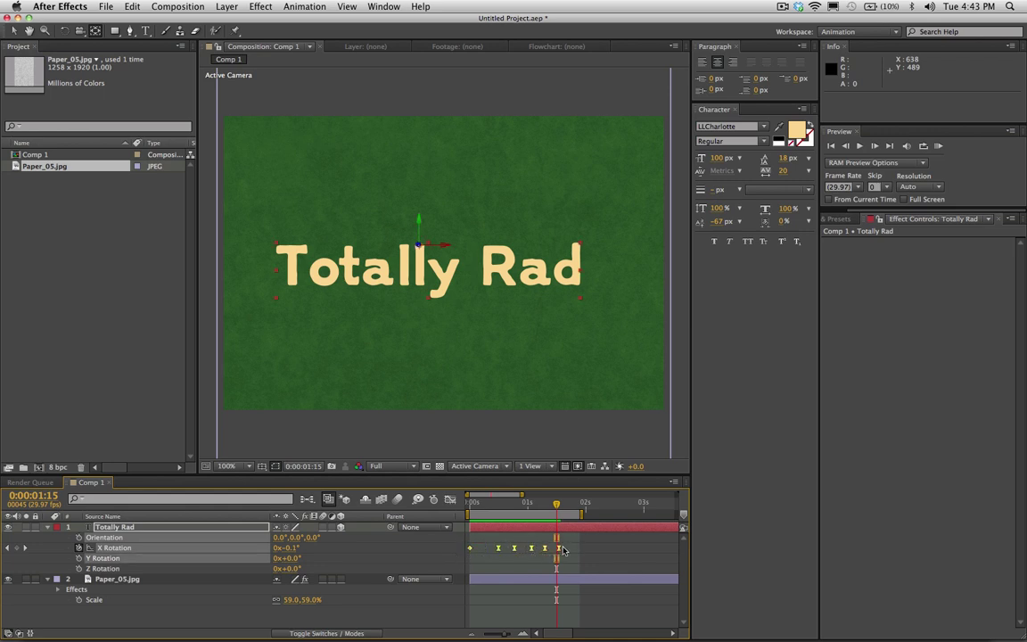
{"action": "mouse_move", "coordinate": [564, 550]}
{"action": "left_mouse_down"}
{"action": "mouse_move", "coordinate": [685, 553]}
{"action": "mouse_move", "coordinate": [443, 554]}
{"action": "mouse_move", "coordinate": [619, 551]}
{"action": "mouse_move", "coordinate": [549, 560]}
{"action": "mouse_move", "coordinate": [589, 553]}
{"action": "mouse_move", "coordinate": [562, 553]}
{"action": "left_mouse_up"}
{"action": "key", "text": "super+z"}
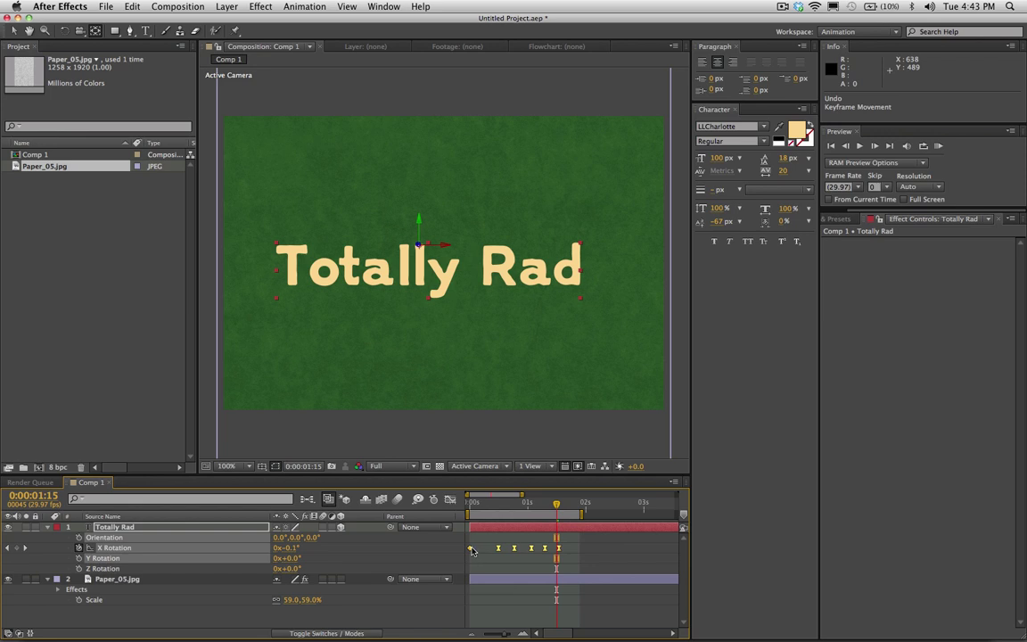
{"action": "left_click_drag", "start_coordinate": [473, 551], "coordinate": [553, 551]}
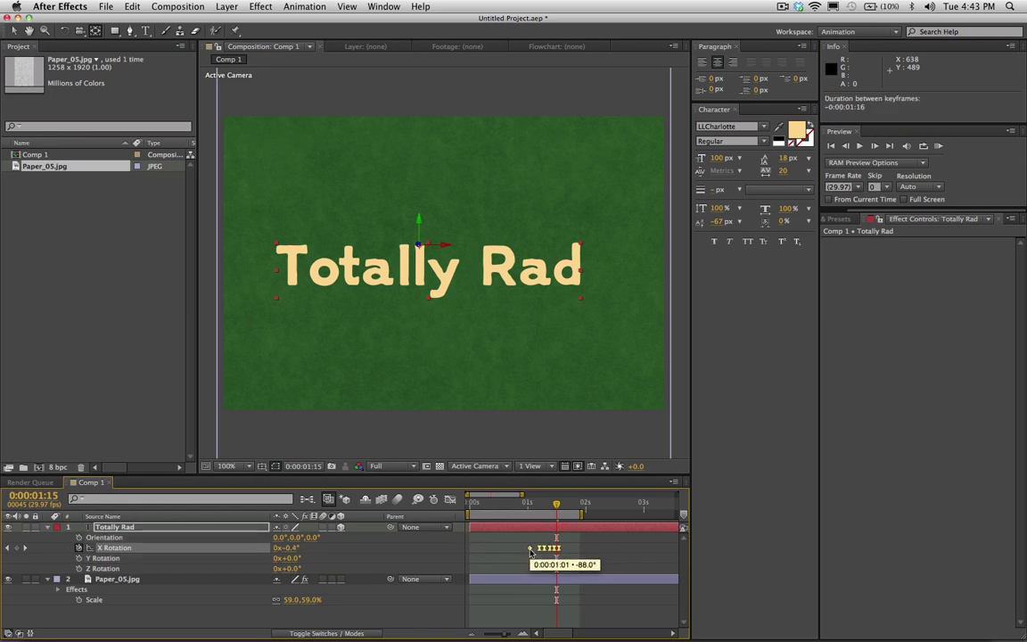
{"action": "key", "text": "super+z"}
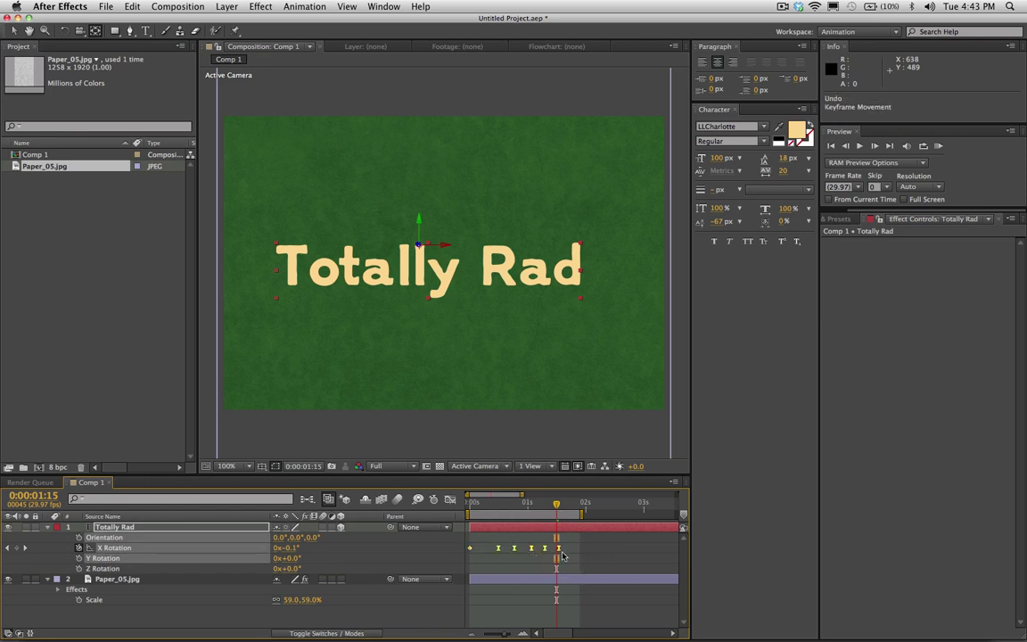
{"action": "left_click_drag", "start_coordinate": [558, 549], "coordinate": [535, 557]}
{"action": "left_click", "coordinate": [937, 147]}
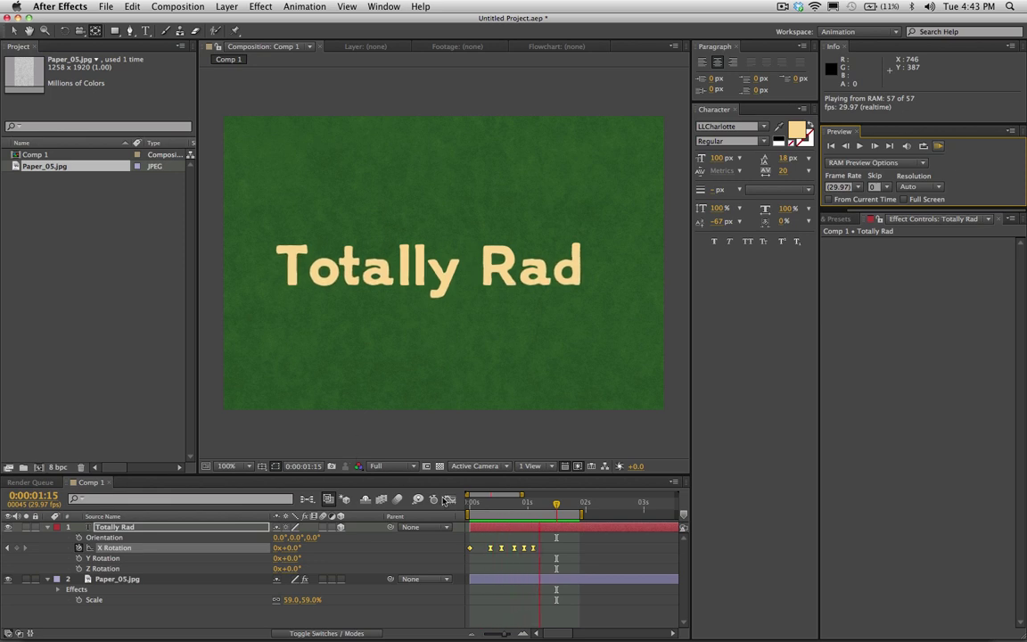
Stop playback, step back to 0:00:00:03 where the text tilts -48.5°, and deselect the layer
{"action": "left_click", "coordinate": [495, 528]}
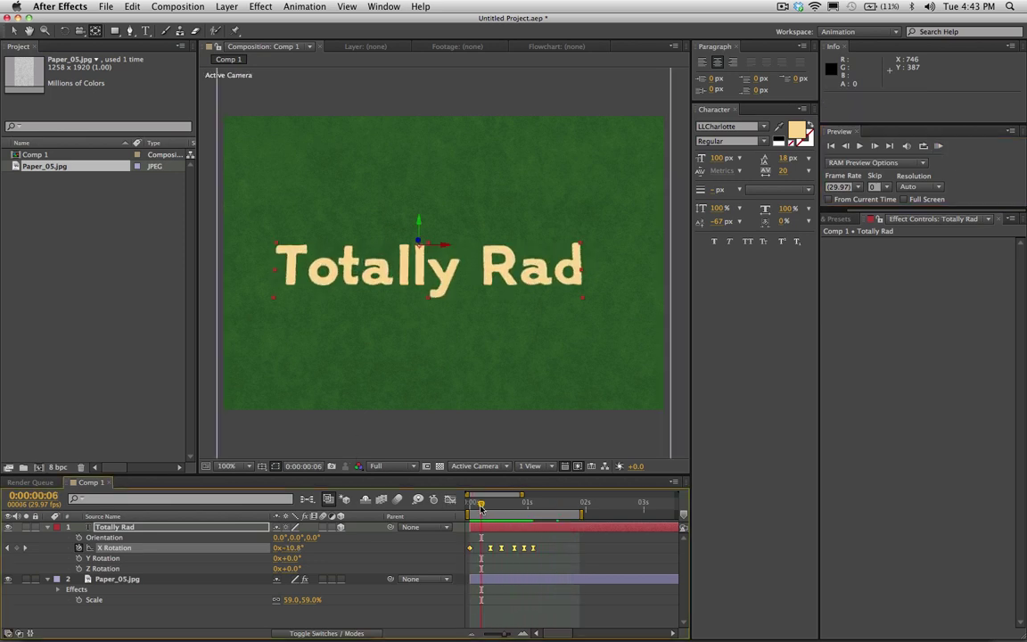
{"action": "key", "text": "Page_Up"}
{"action": "key", "text": "Page_Up"}
{"action": "key", "text": "Page_Up"}
{"action": "left_click", "coordinate": [488, 543]}
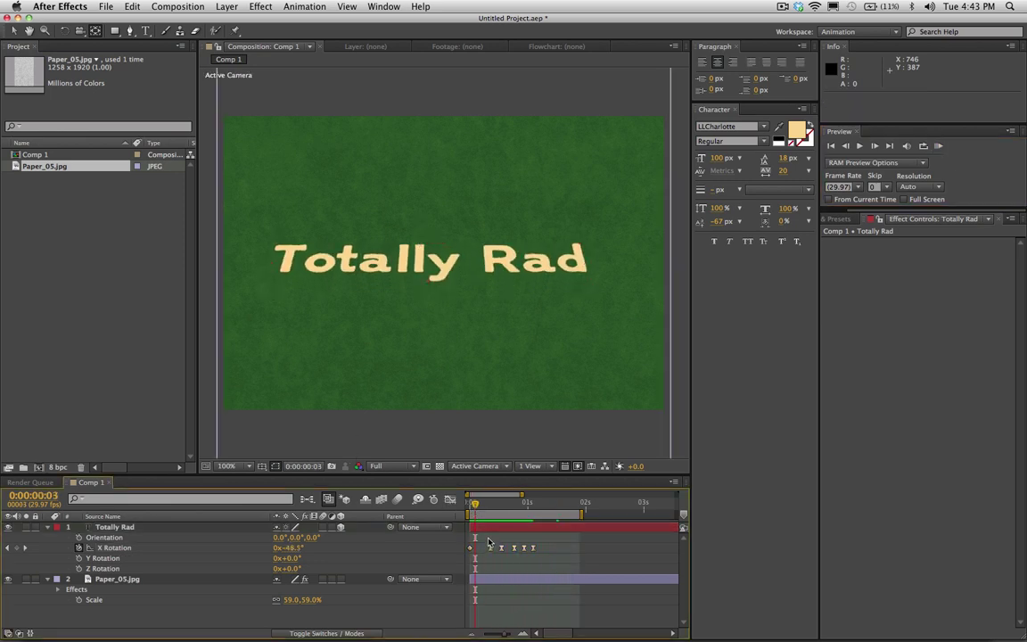
Enable motion blur on the Totally Rad layer and the timeline's master Motion Blur switch
{"action": "left_click", "coordinate": [323, 527]}
{"action": "left_click", "coordinate": [199, 529]}
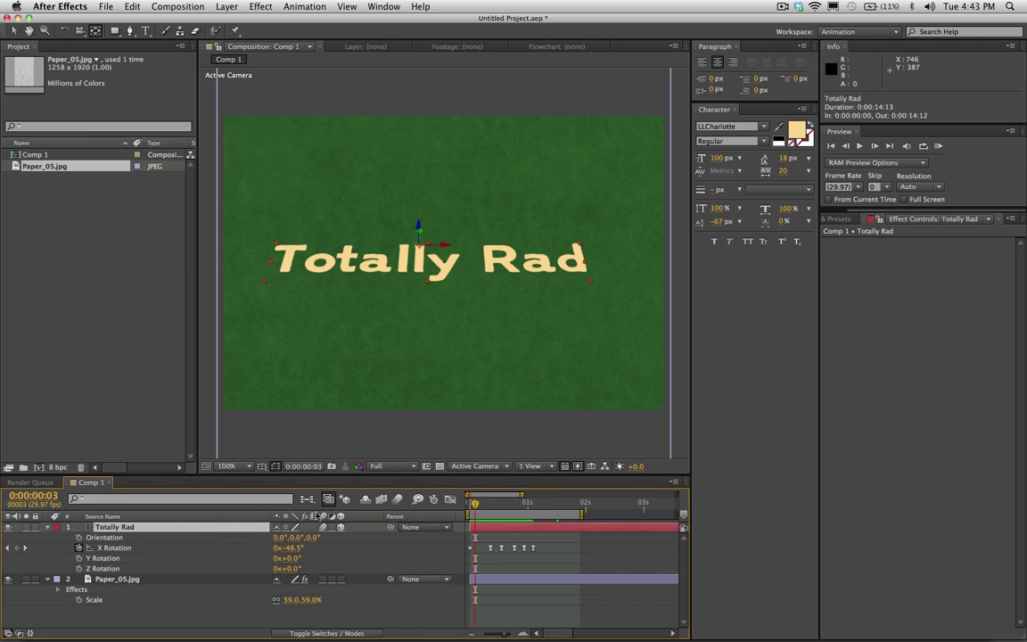
{"action": "left_click", "coordinate": [396, 500]}
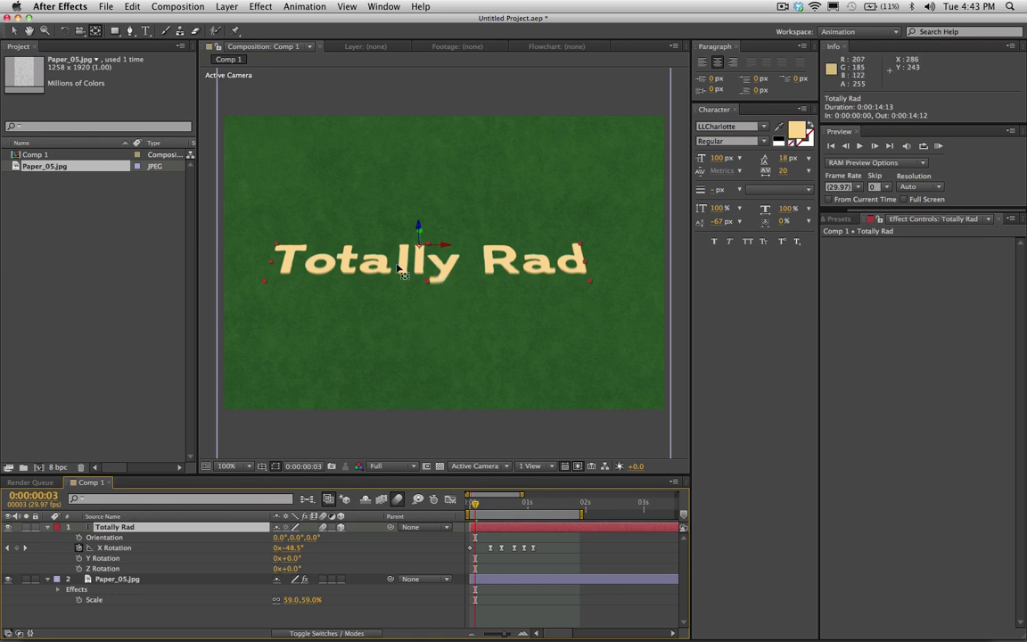
{"action": "left_click", "coordinate": [178, 7]}
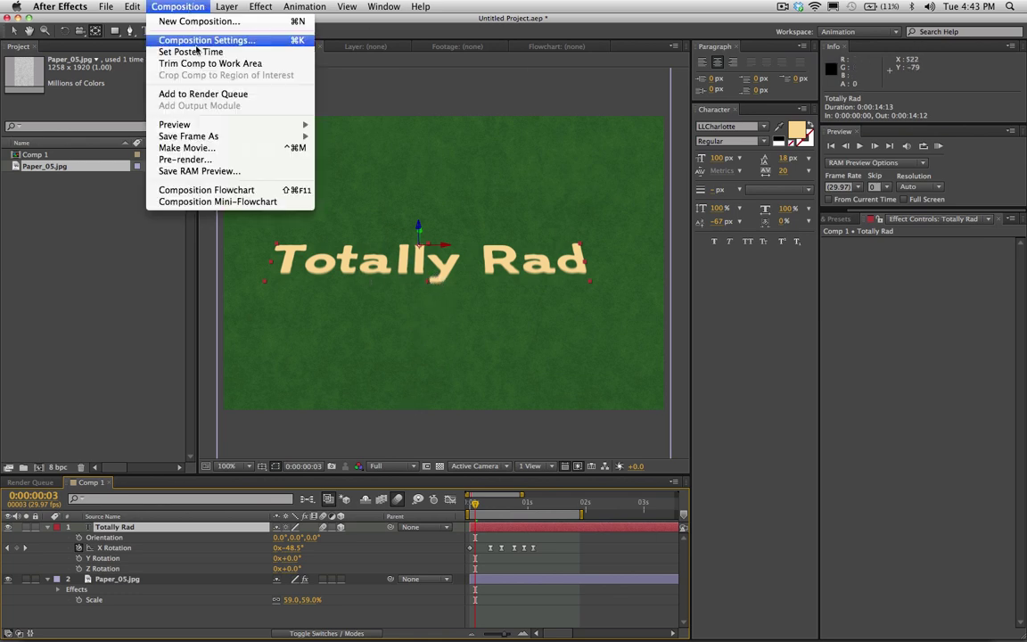
Set Comp 1's Advanced motion blur Shutter Angle to 250° and confirm
{"action": "left_click", "coordinate": [195, 40]}
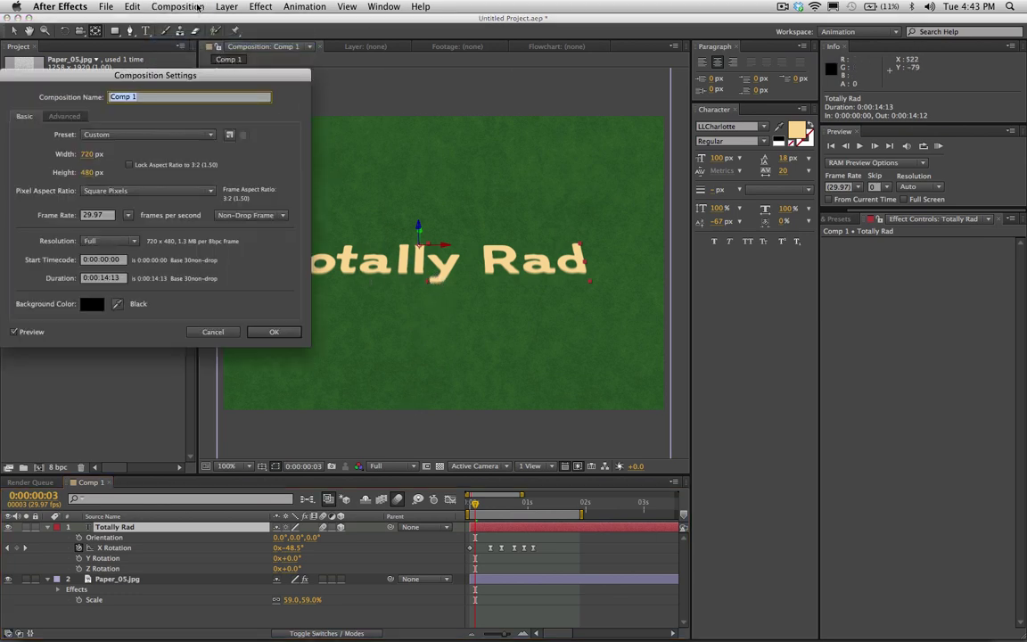
{"action": "left_click_drag", "start_coordinate": [162, 81], "coordinate": [298, 97]}
{"action": "left_click", "coordinate": [198, 132]}
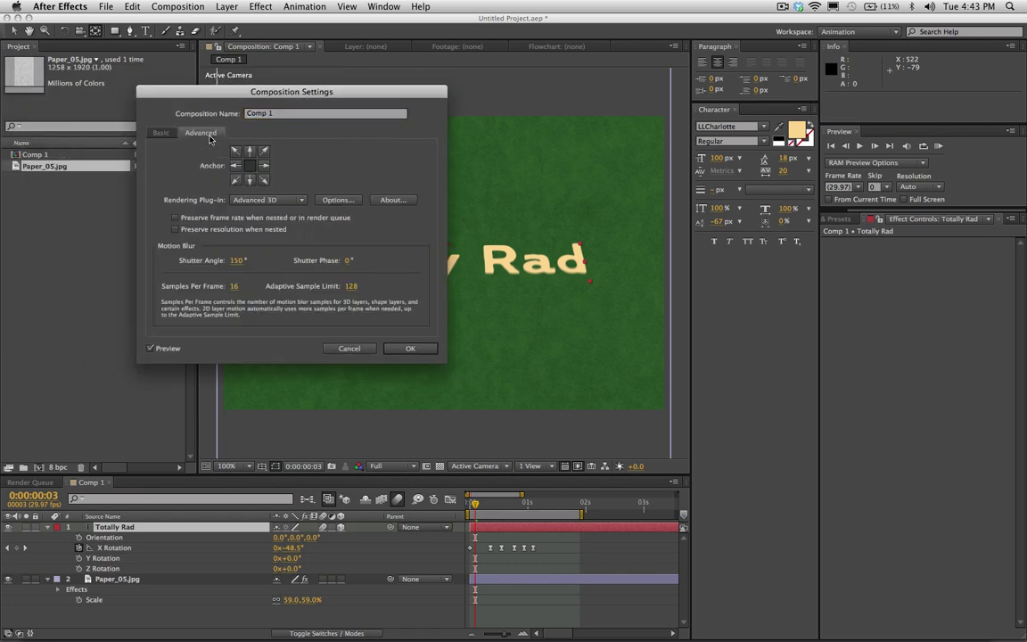
{"action": "left_click", "coordinate": [237, 260]}
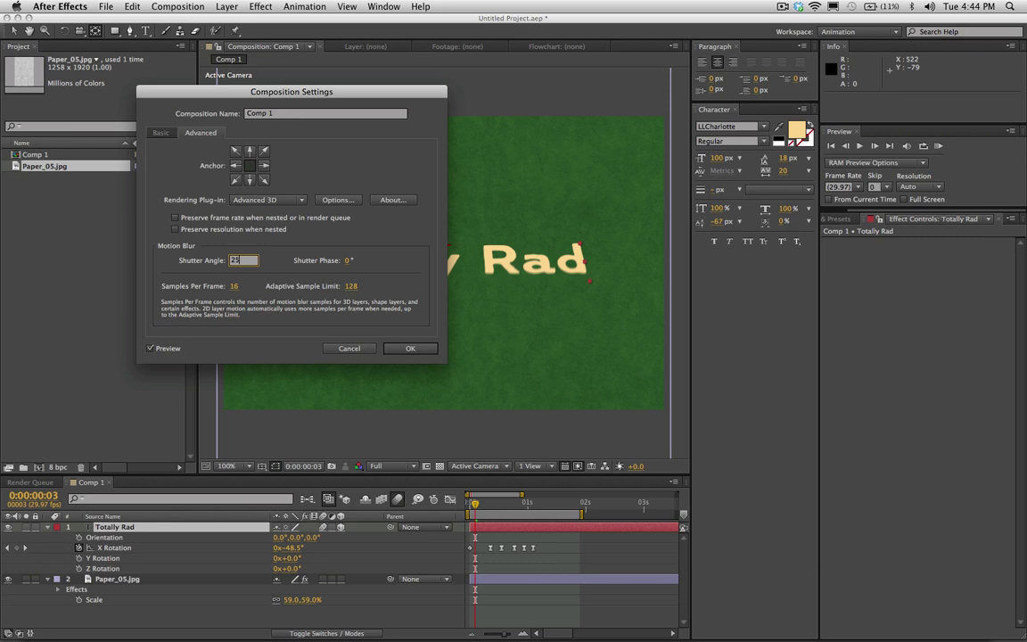
{"action": "left_click", "coordinate": [398, 348]}
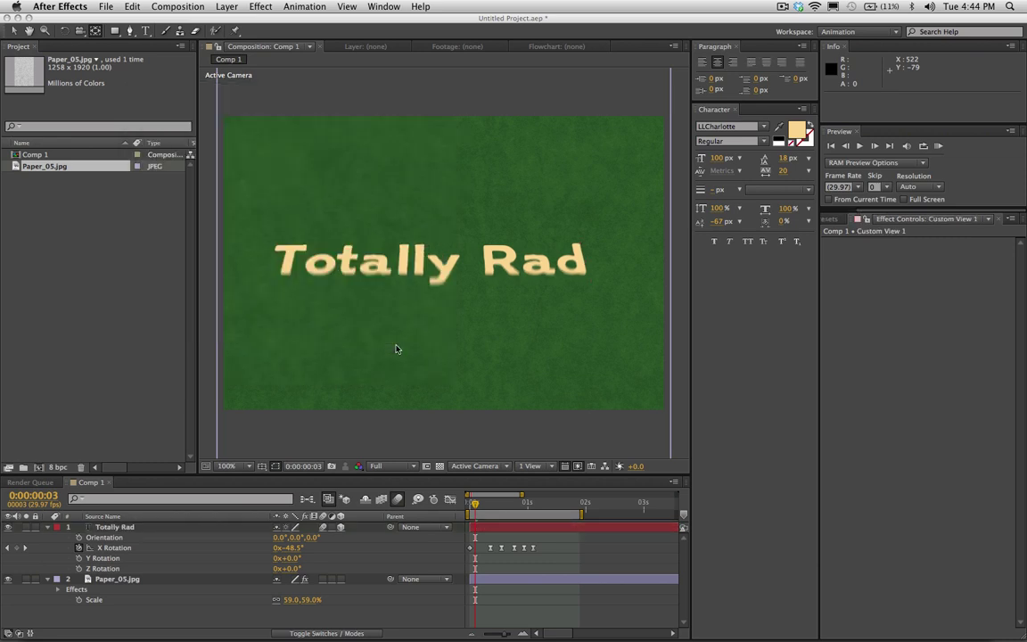
{"action": "left_click", "coordinate": [941, 146]}
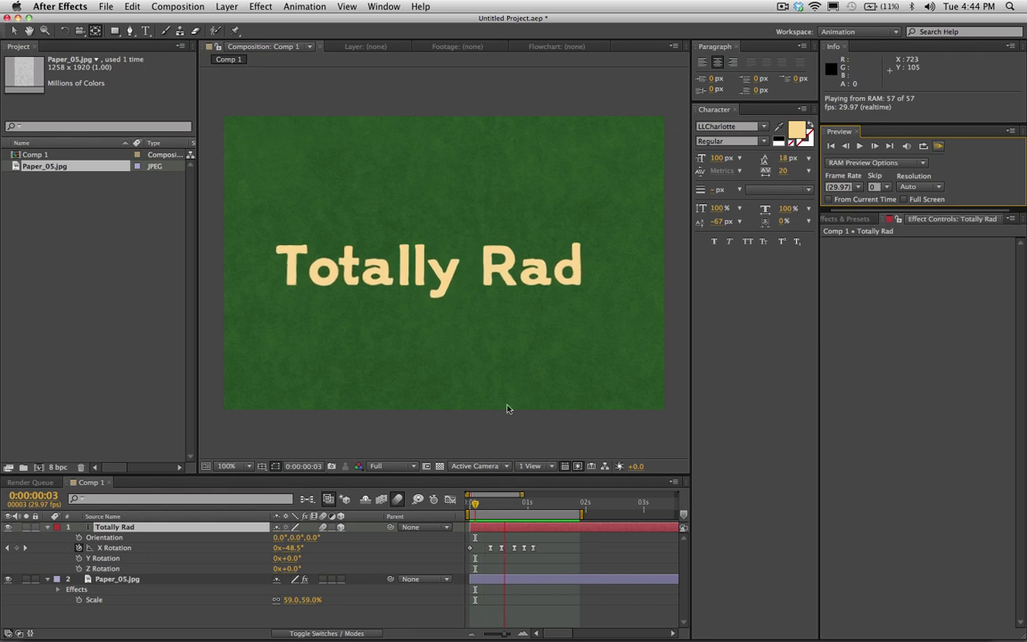
{"action": "left_click", "coordinate": [490, 502]}
{"action": "mouse_move", "coordinate": [499, 507]}
{"action": "left_mouse_down"}
{"action": "mouse_move", "coordinate": [469, 522]}
{"action": "mouse_move", "coordinate": [509, 520]}
{"action": "left_mouse_up"}
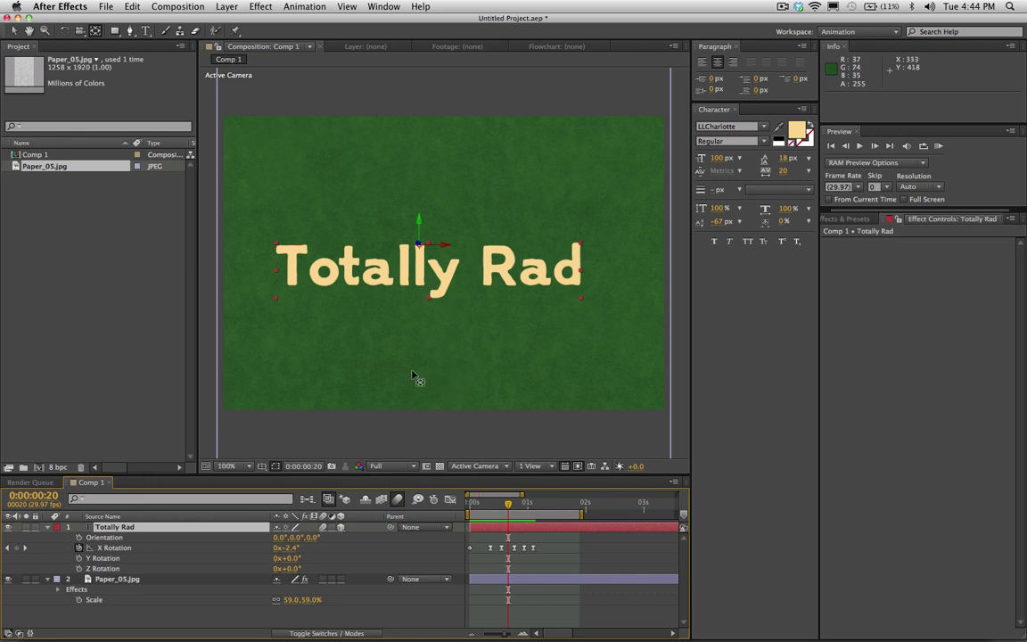
{"action": "left_click", "coordinate": [96, 33]}
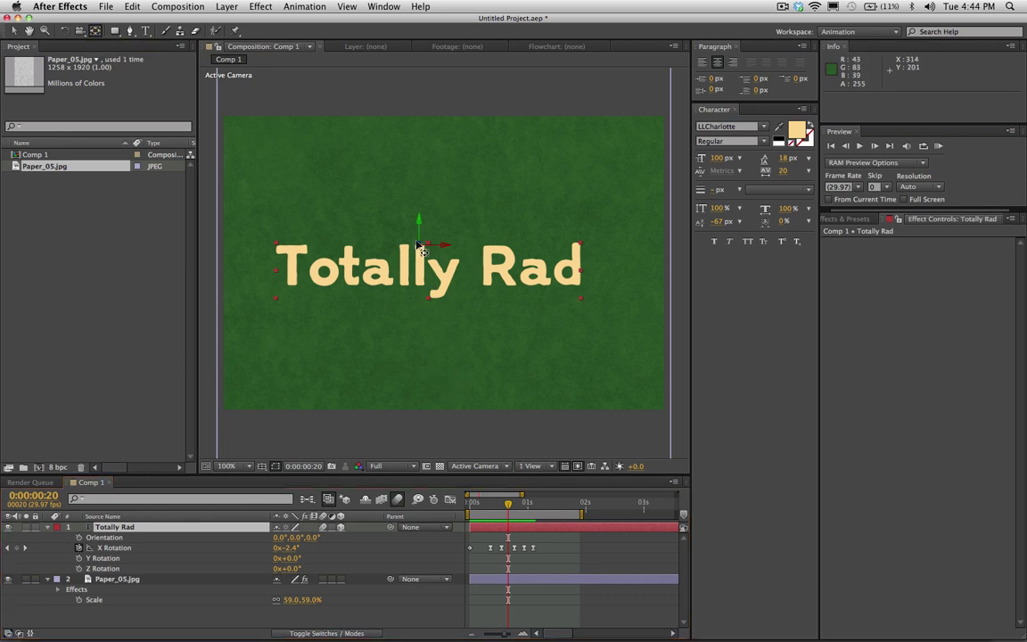
{"action": "left_click_drag", "start_coordinate": [419, 243], "coordinate": [426, 270]}
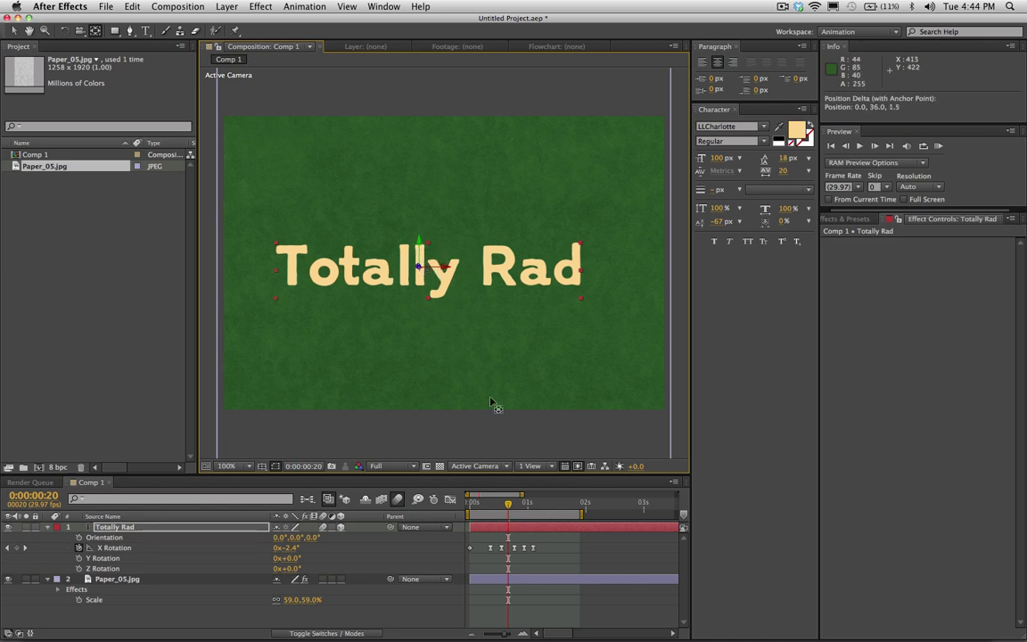
{"action": "key", "text": "space"}
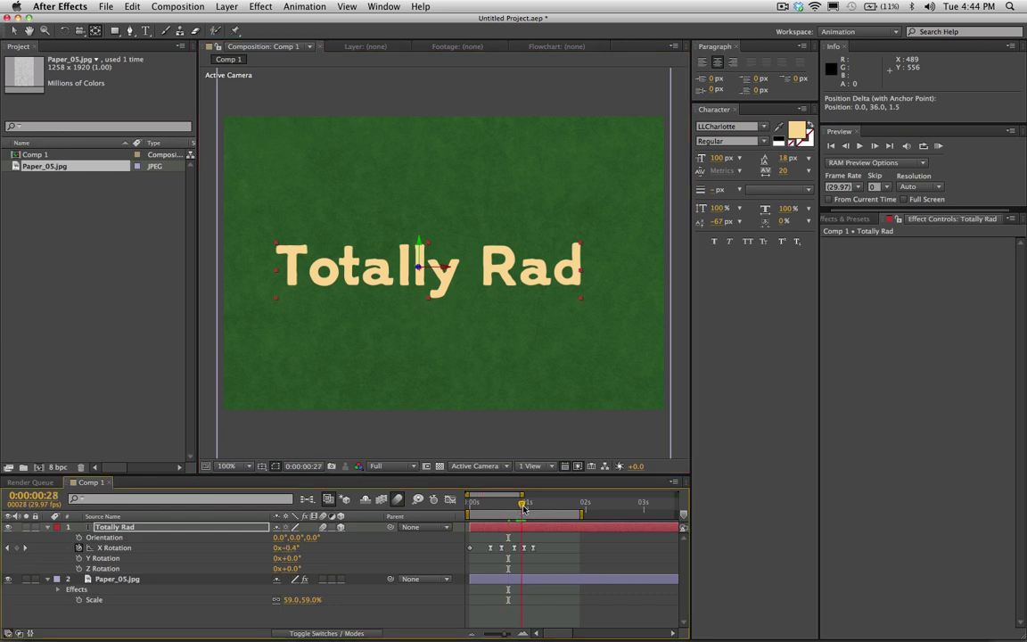
{"action": "left_click", "coordinate": [933, 145]}
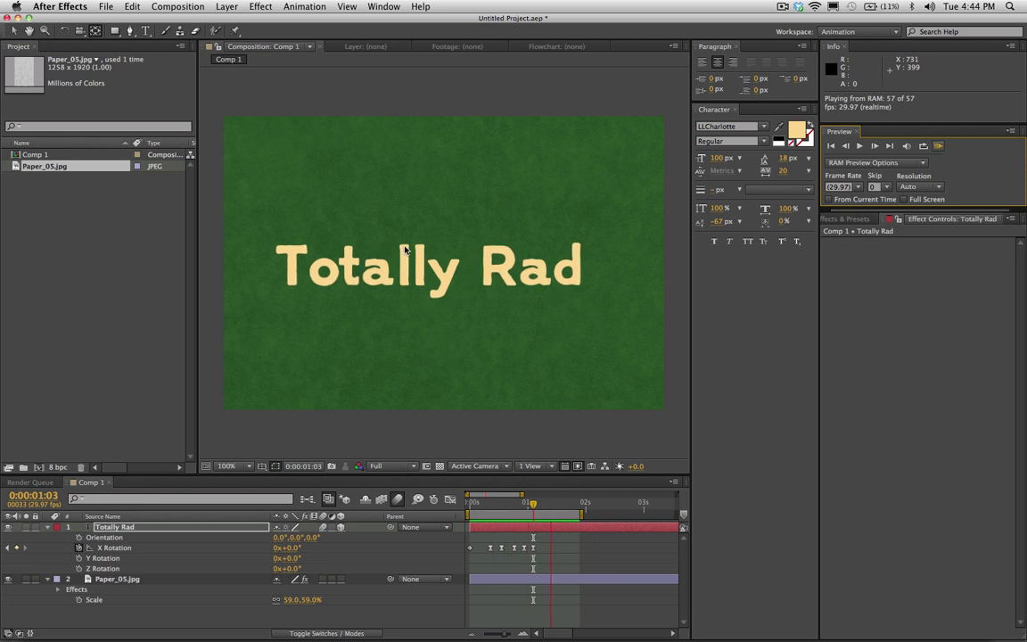
Drag the text's anchor point down to its baseline with the Pan Behind tool
{"action": "key", "text": "space"}
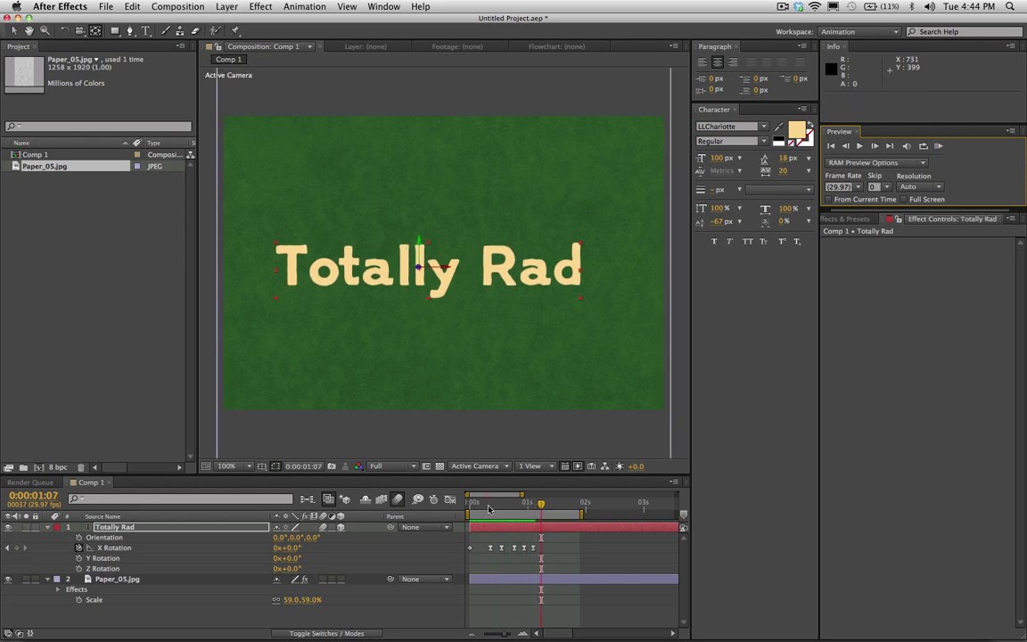
{"action": "left_click_drag", "start_coordinate": [489, 509], "coordinate": [540, 510]}
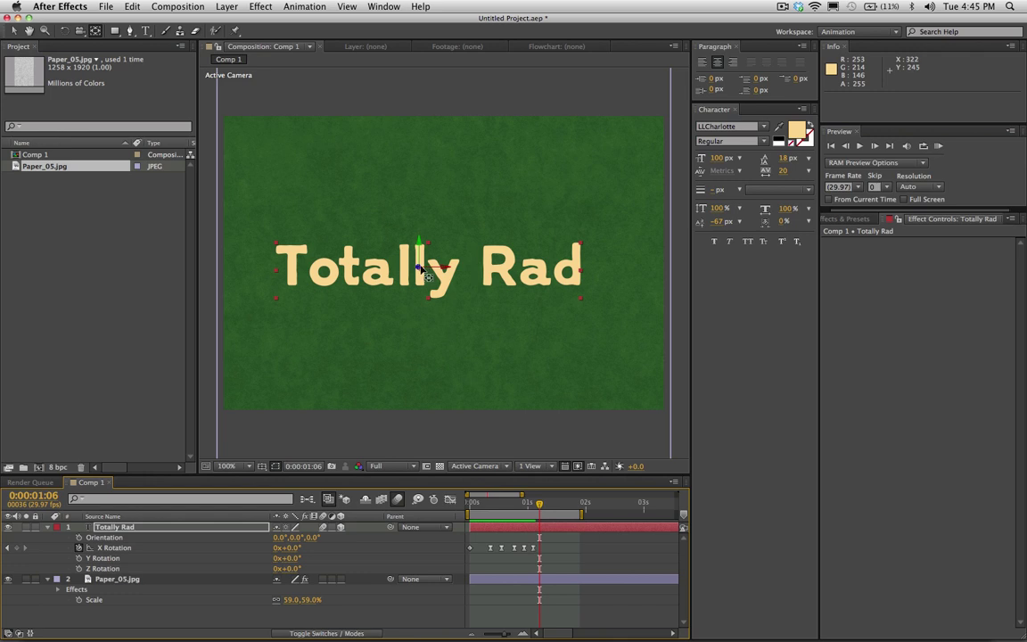
{"action": "left_click_drag", "start_coordinate": [420, 269], "coordinate": [421, 289]}
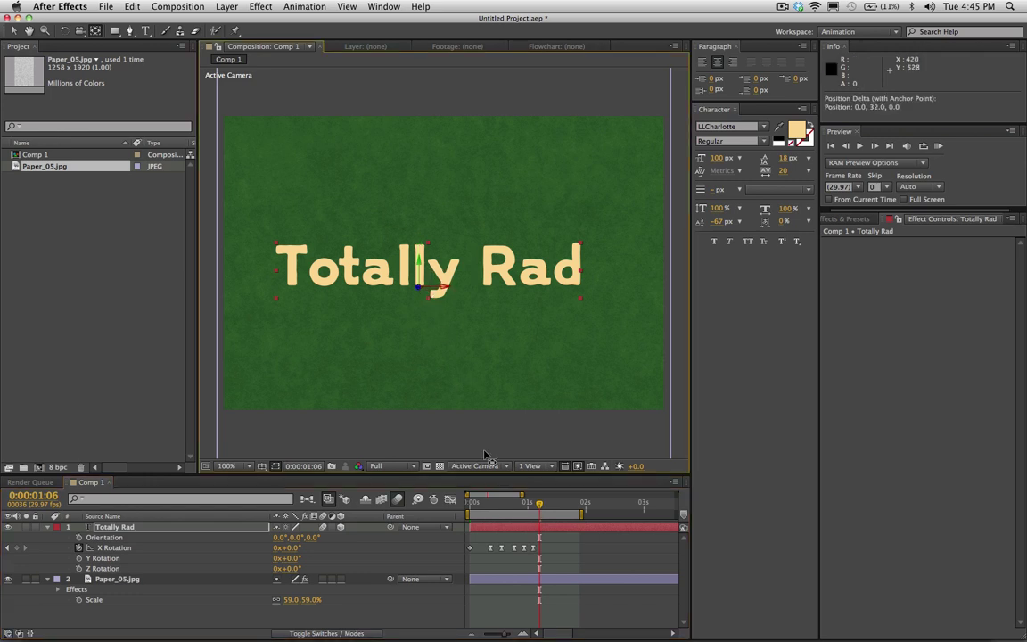
RAM Preview the flip from the first frame and stop at 0:00:00:12
{"action": "left_click", "coordinate": [463, 511]}
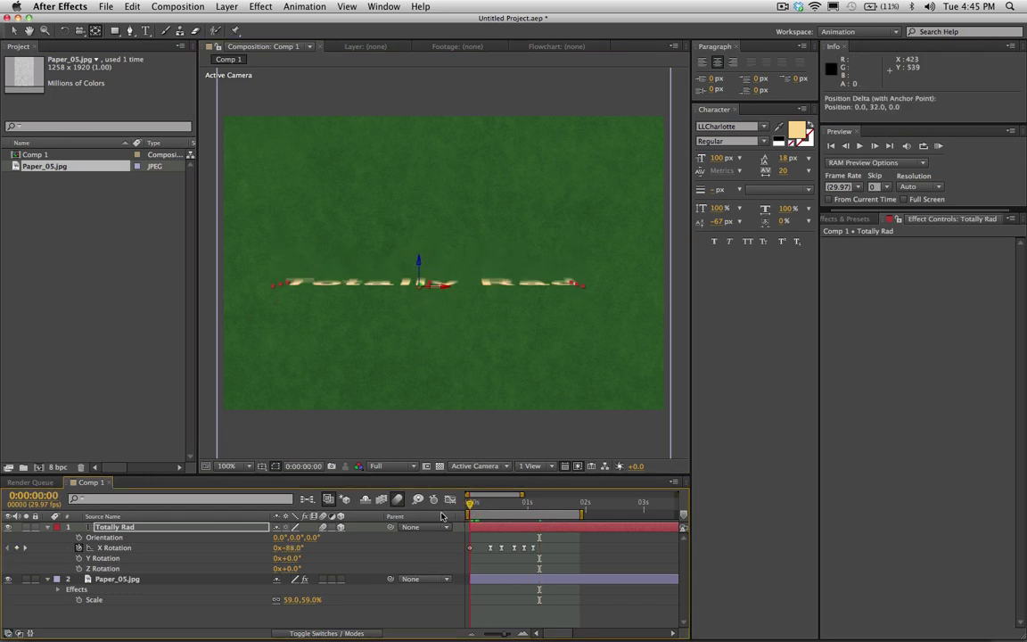
{"action": "left_click", "coordinate": [938, 147]}
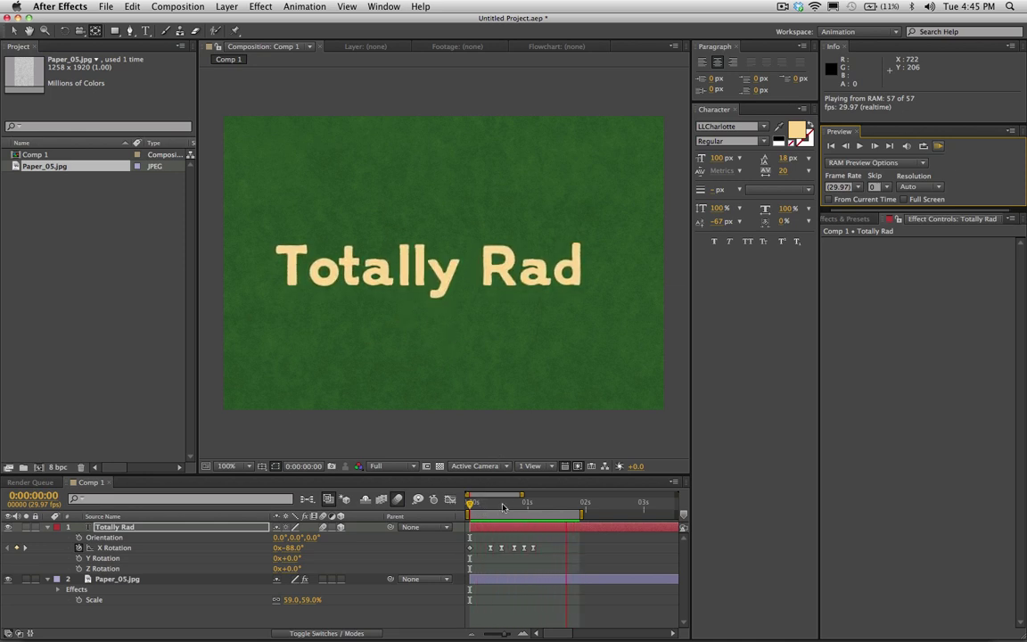
{"action": "key", "text": "space"}
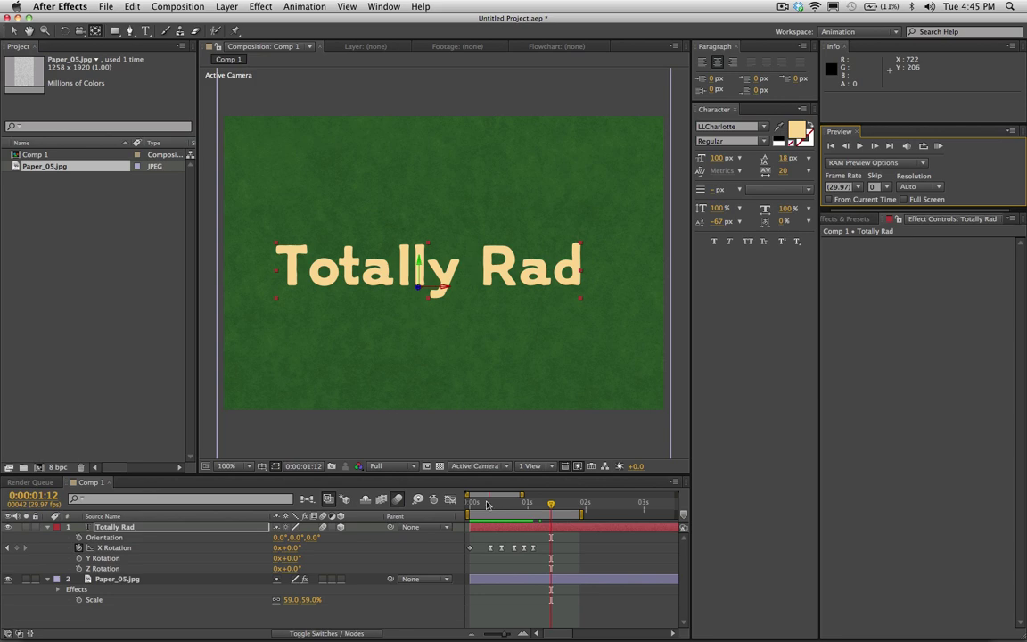
{"action": "left_click", "coordinate": [493, 504]}
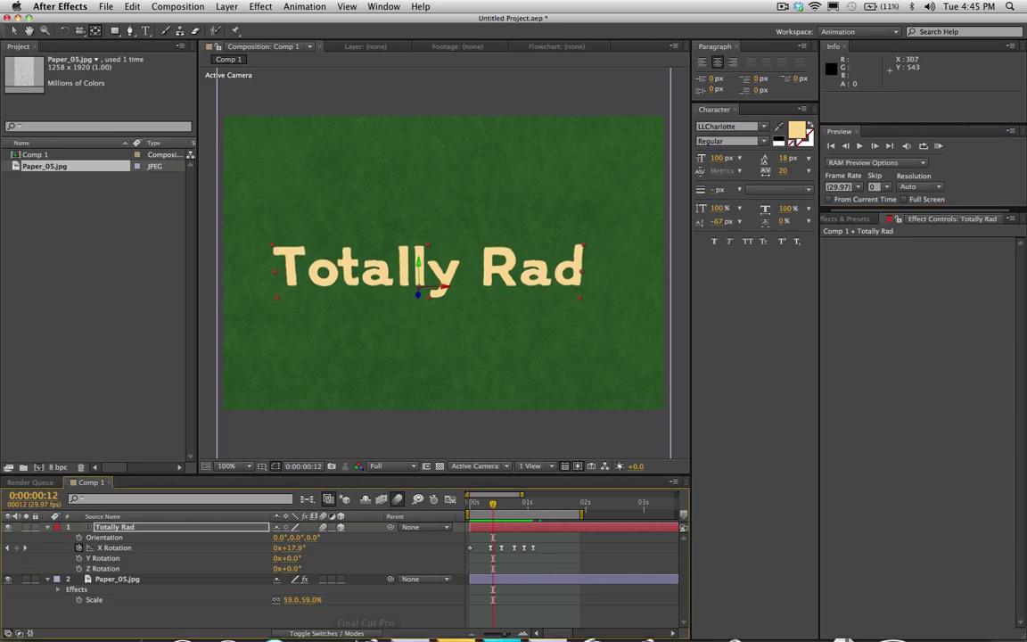
Play, restart and pause the Christmas Spirit store preview in Firefox, then return to Comp 1
{"action": "left_click", "coordinate": [276, 608]}
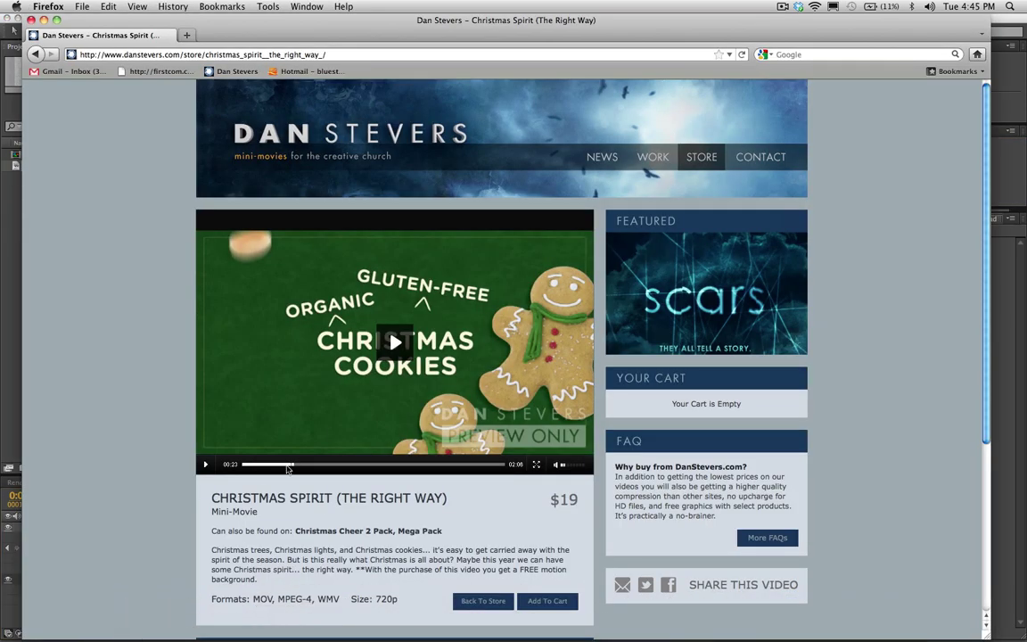
{"action": "left_click", "coordinate": [274, 465]}
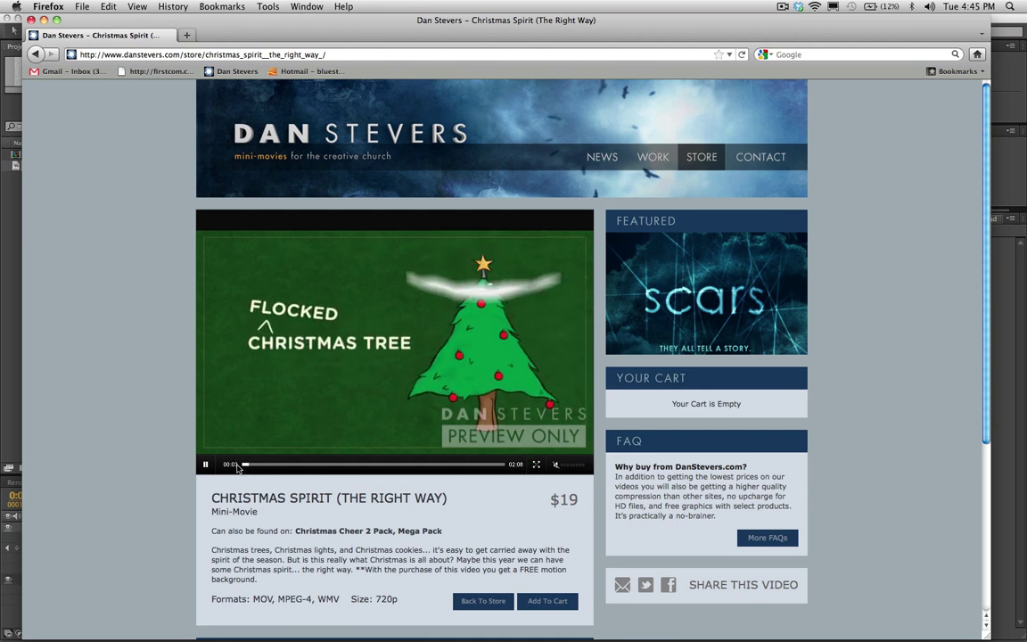
{"action": "left_click", "coordinate": [249, 464]}
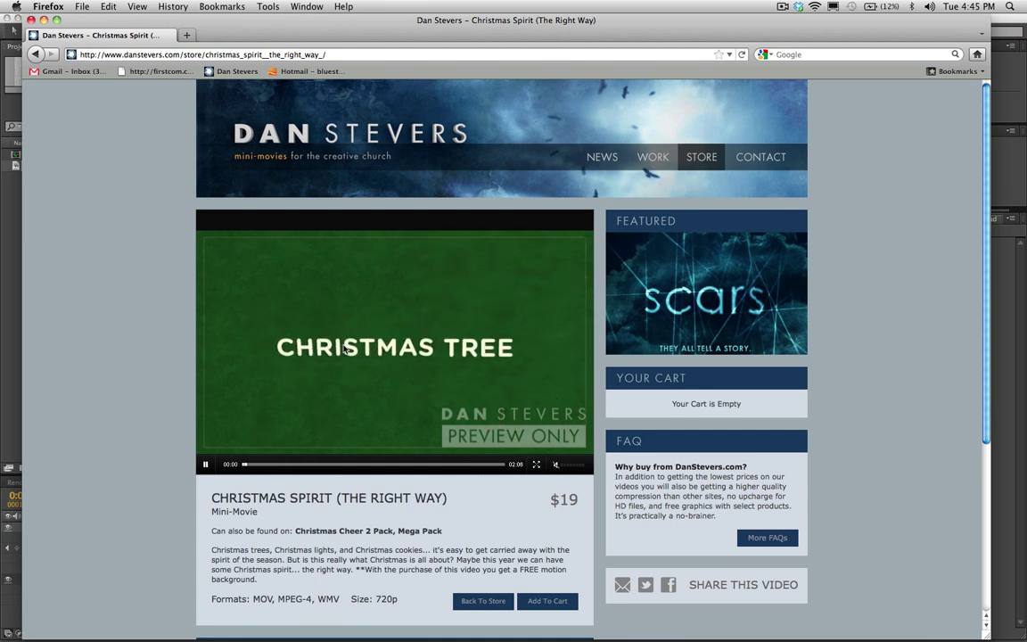
{"action": "left_click", "coordinate": [232, 465]}
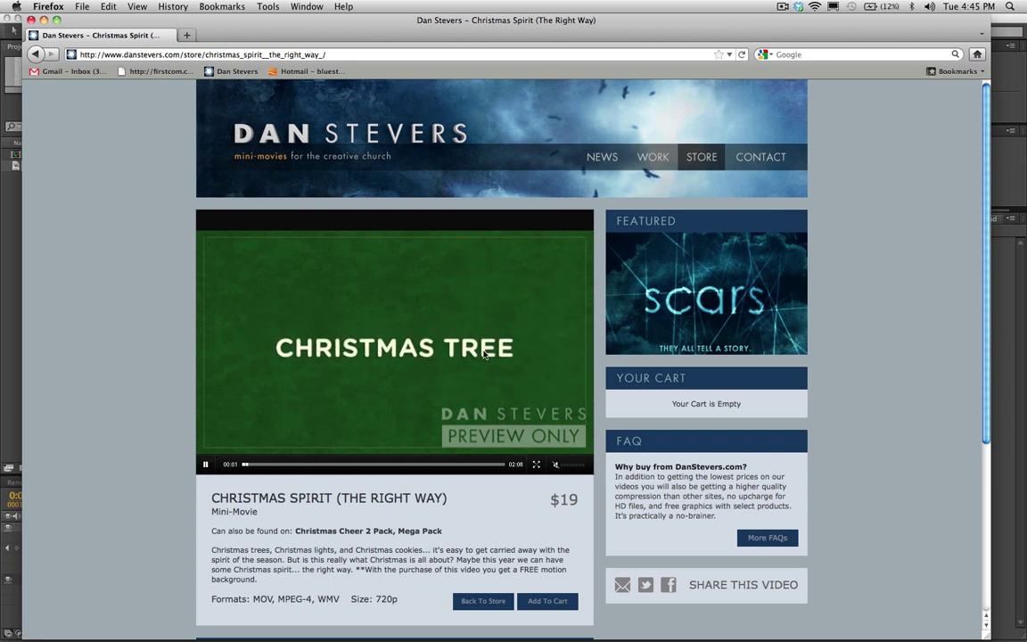
{"action": "left_click", "coordinate": [206, 465]}
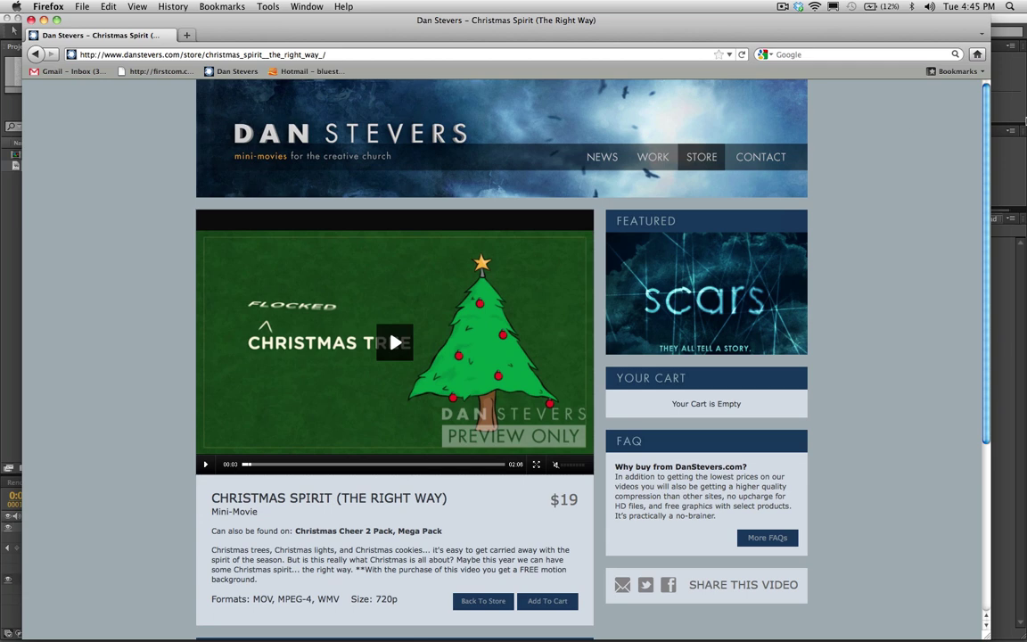
{"action": "left_click", "coordinate": [1008, 152]}
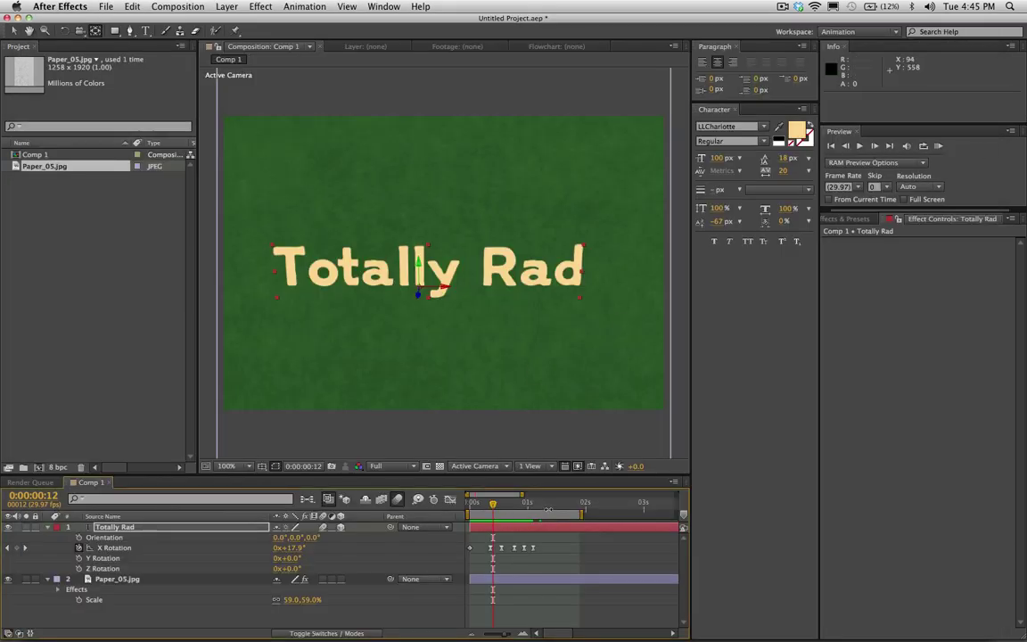
Draw a rectangle mask over the word Totally on the upright text layer
{"action": "left_click", "coordinate": [548, 505]}
{"action": "left_click", "coordinate": [114, 30]}
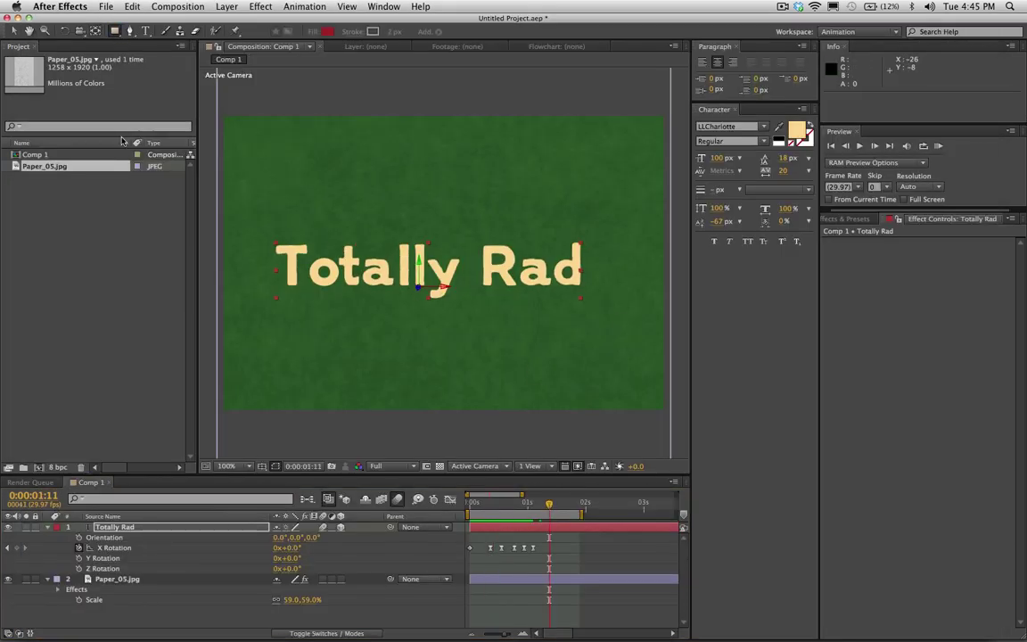
{"action": "key", "text": "Return"}
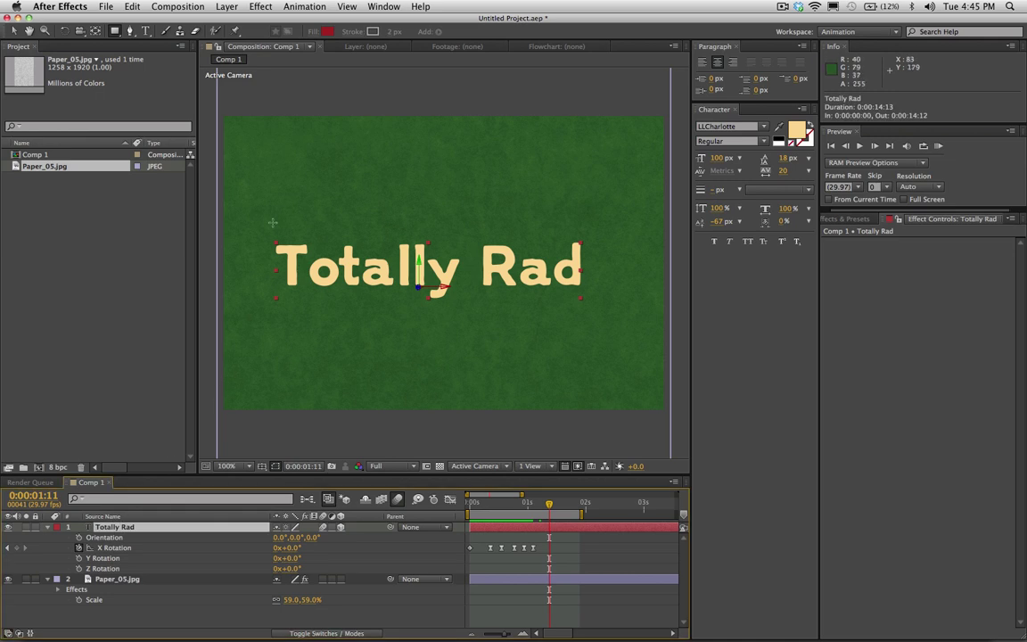
{"action": "left_click_drag", "start_coordinate": [256, 217], "coordinate": [468, 318]}
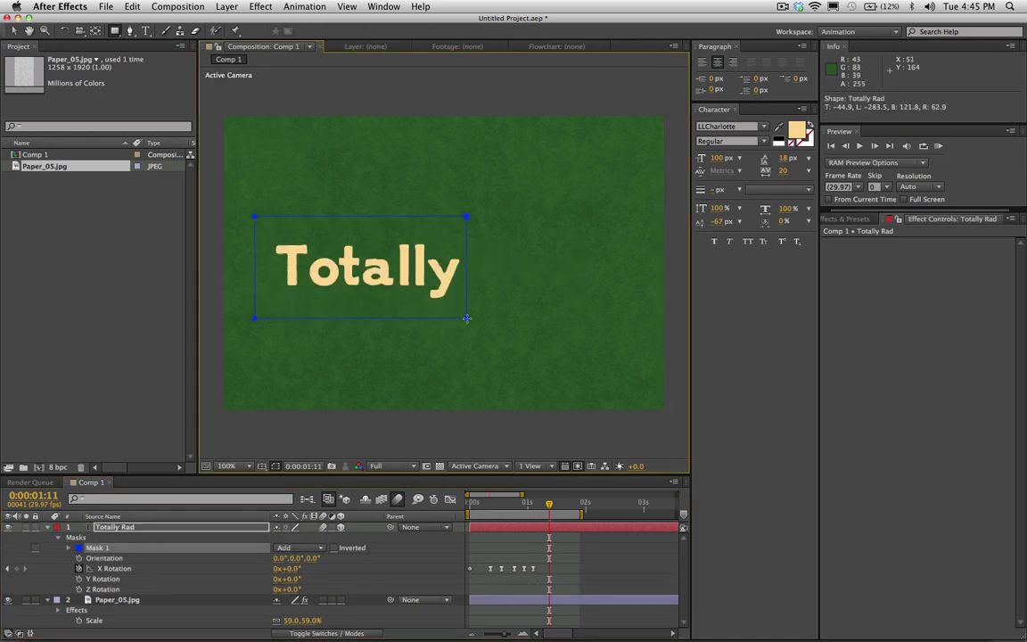
Duplicate the masked text layer and set the copy's mask mode to Subtract
{"action": "left_click", "coordinate": [161, 528]}
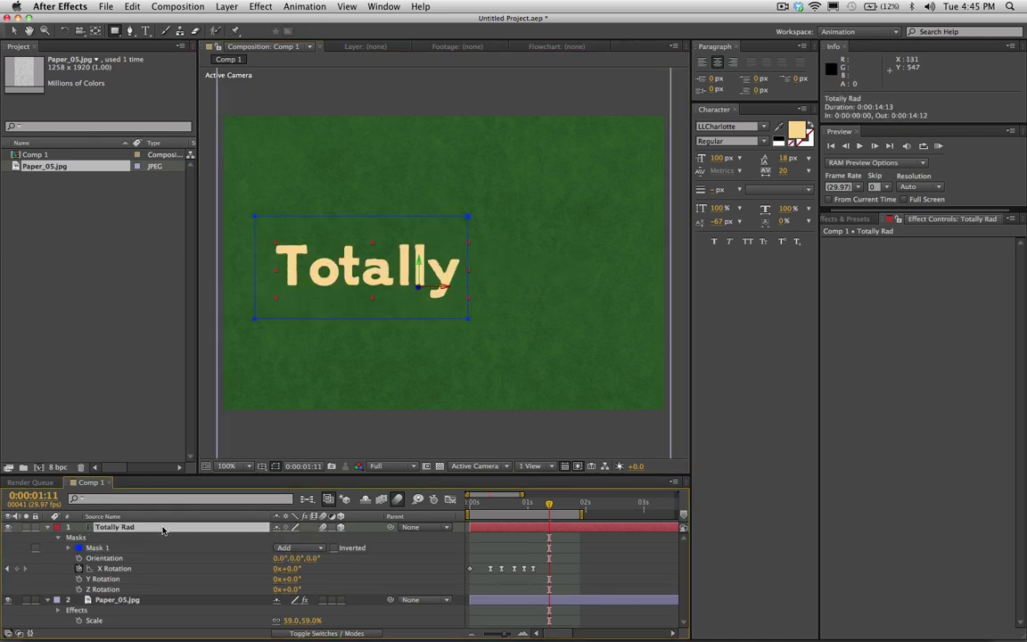
{"action": "key", "text": "super+d"}
{"action": "key", "text": "m"}
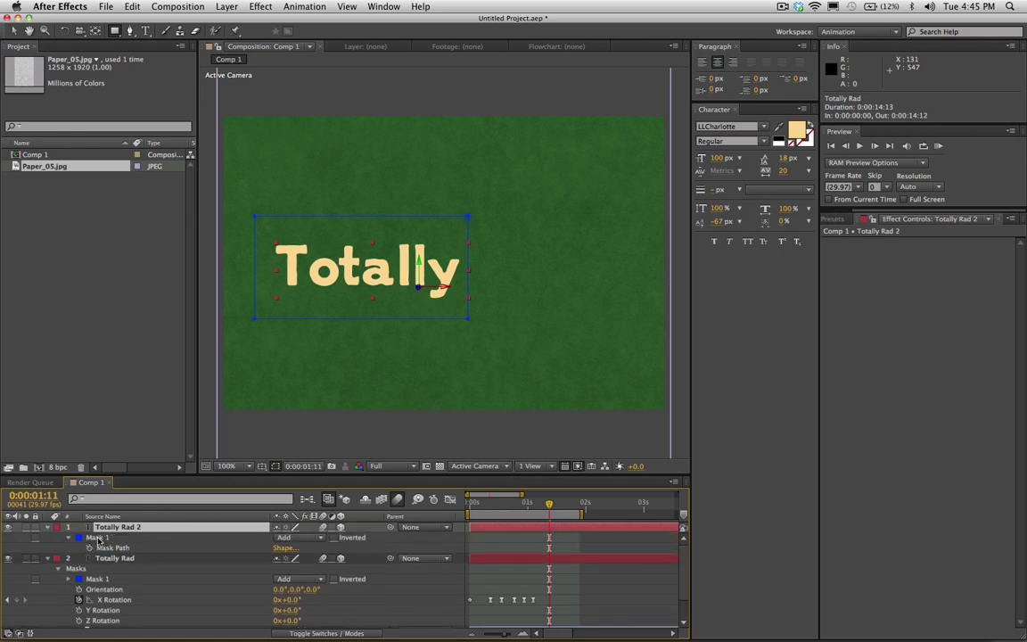
{"action": "left_click", "coordinate": [295, 538]}
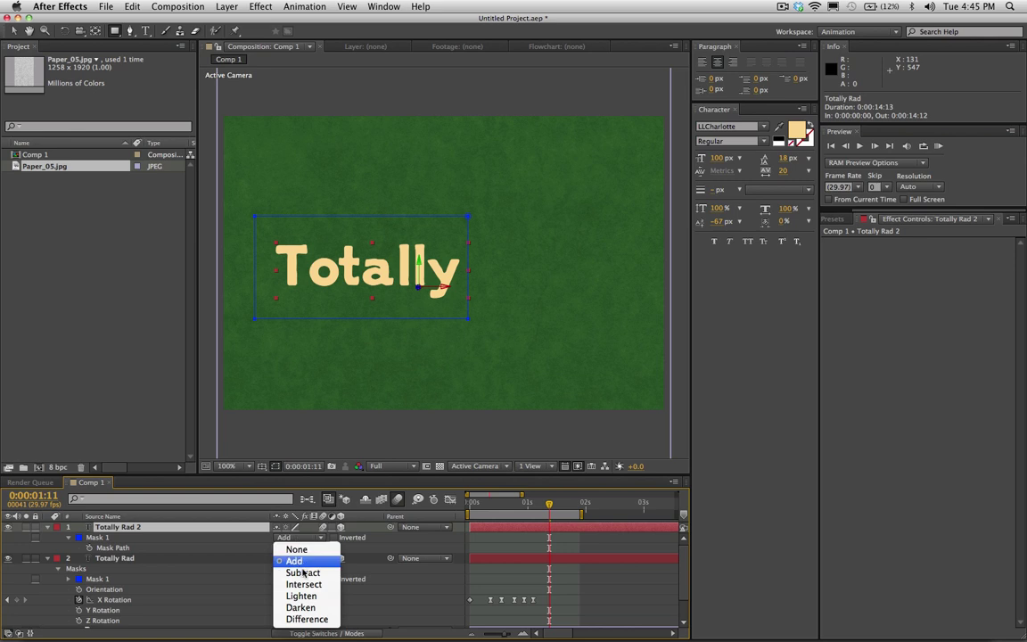
{"action": "left_click", "coordinate": [303, 573]}
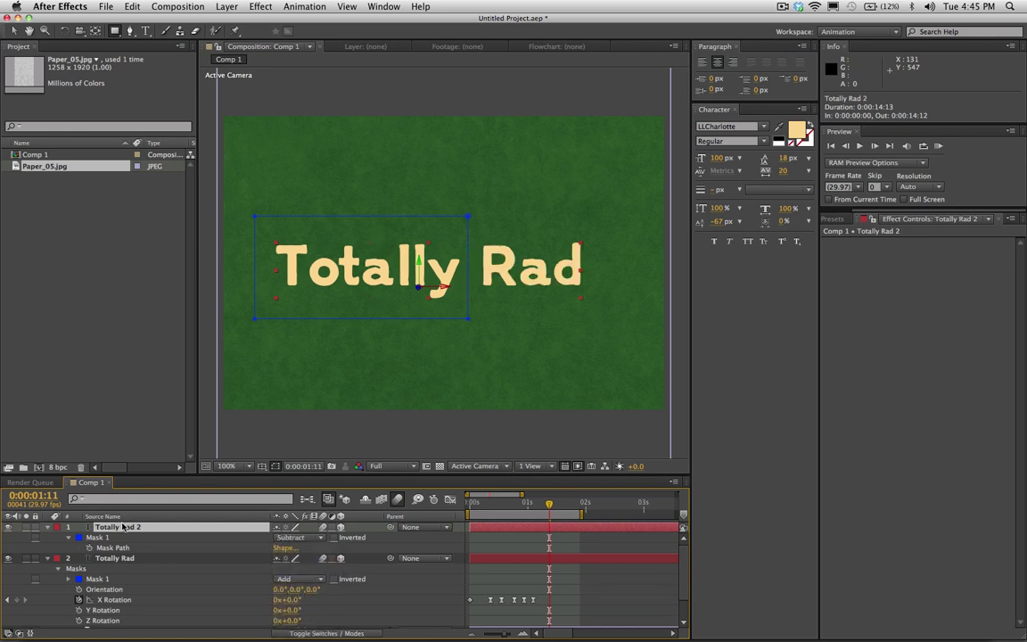
Rename the duplicate layer 'Rad' and the original layer 'Totally'
{"action": "key", "text": "Return"}
{"action": "type", "text": "Ra"}
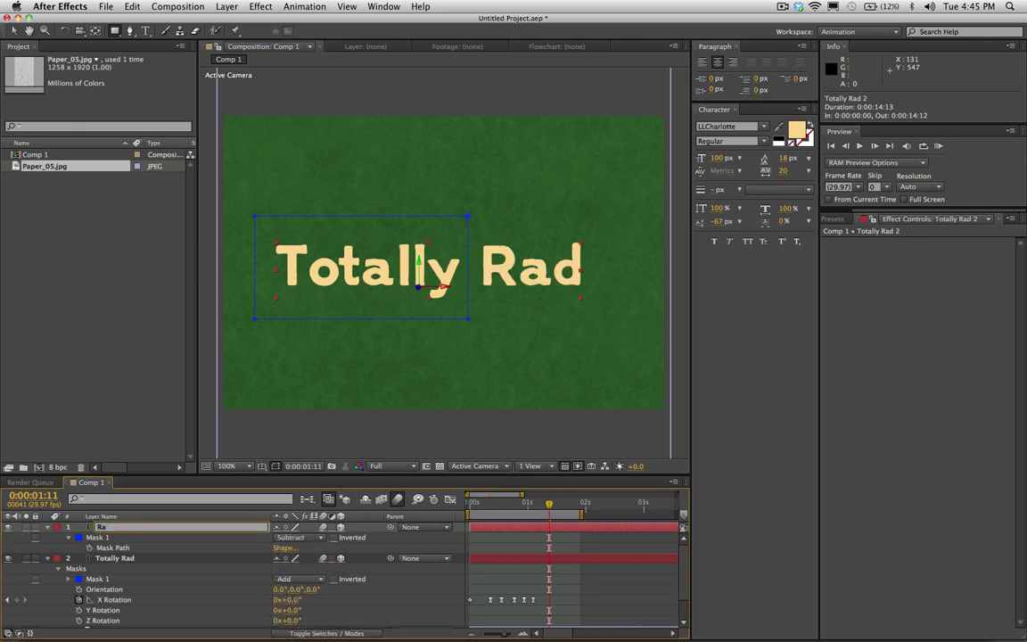
{"action": "type", "text": "d"}
{"action": "key", "text": "Return"}
{"action": "left_click", "coordinate": [134, 562]}
{"action": "key", "text": "Return"}
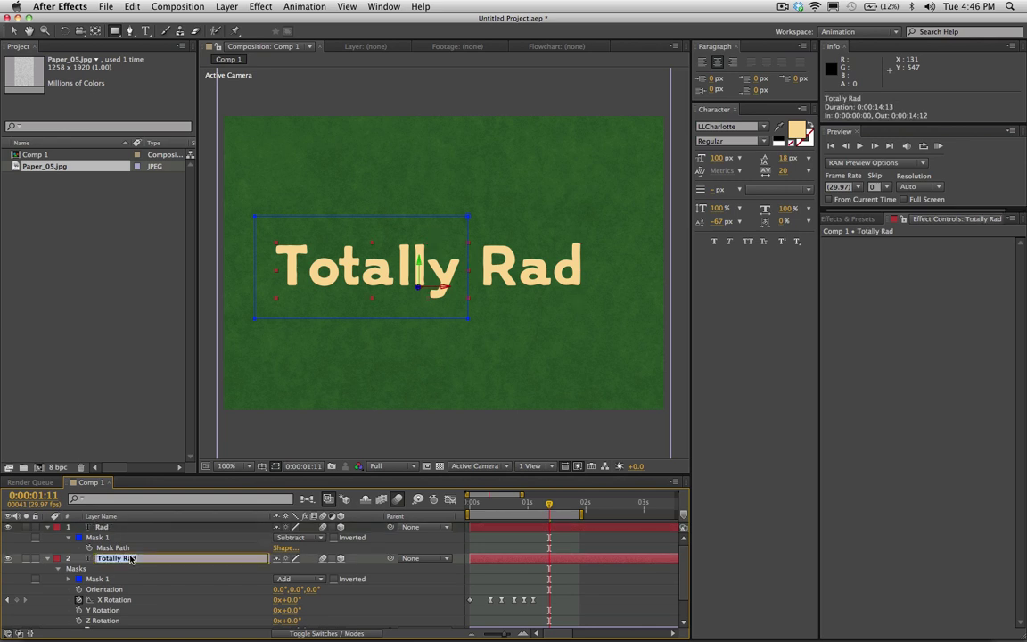
{"action": "type", "text": "Totally"}
{"action": "key", "text": "Return"}
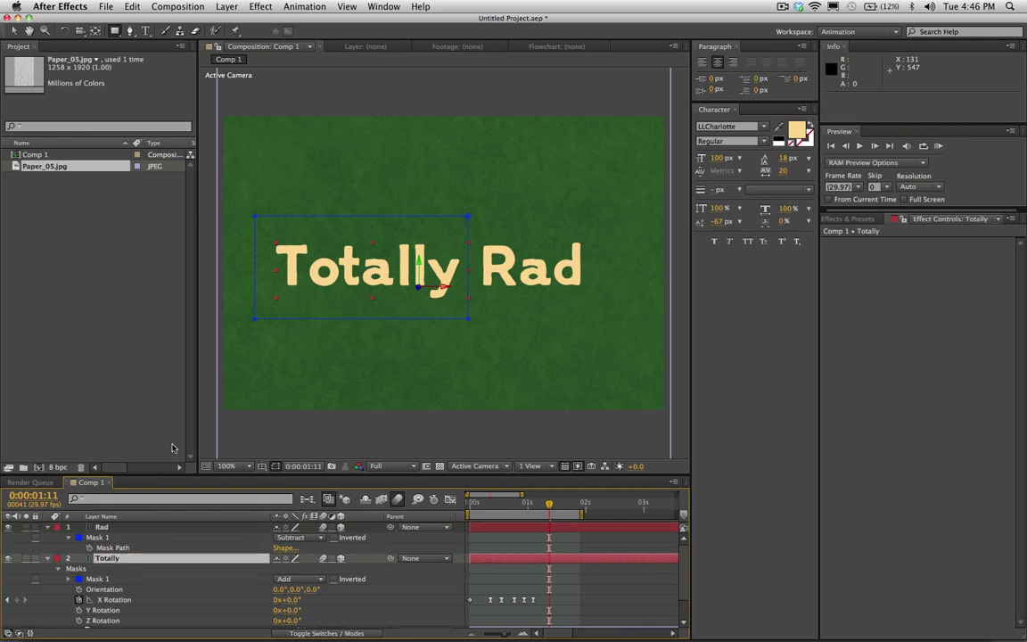
Paste the Totally layer's X Rotation keyframes onto the Rad layer
{"action": "left_click", "coordinate": [49, 558]}
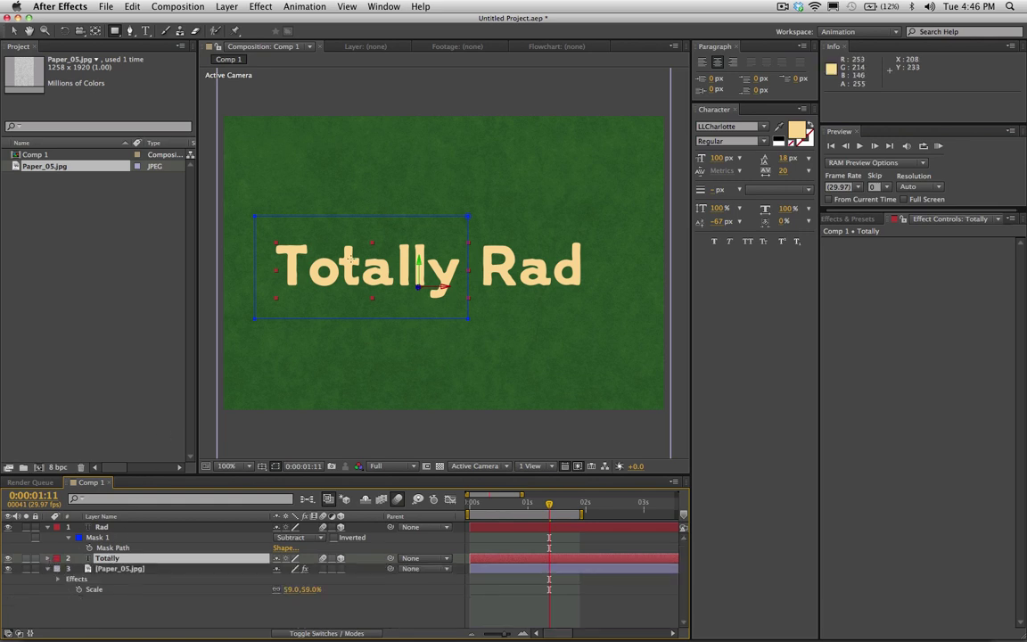
{"action": "key", "text": "u"}
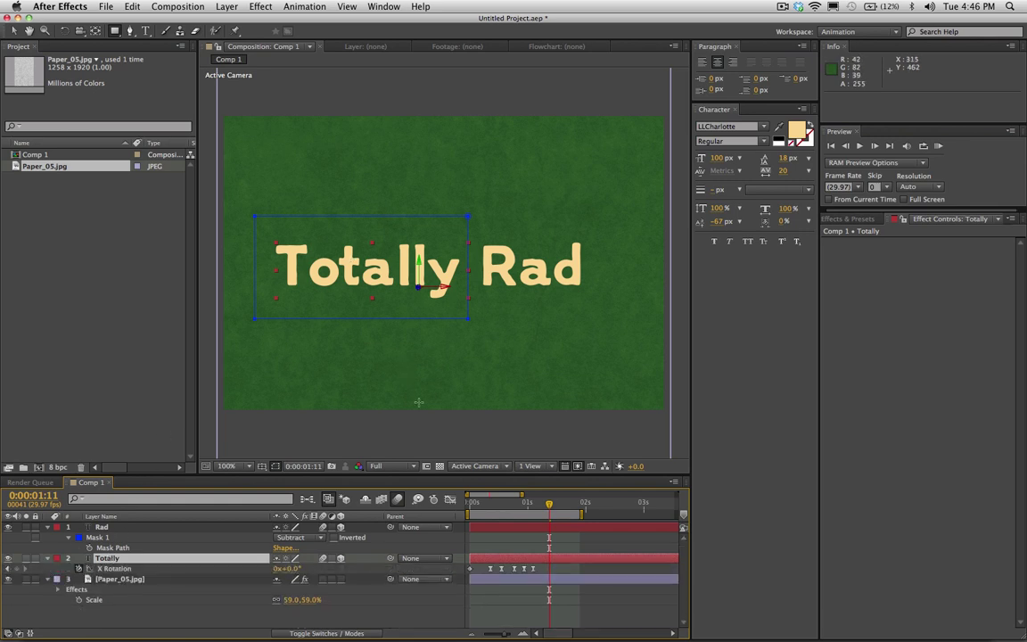
{"action": "left_click", "coordinate": [156, 527]}
{"action": "key", "text": "super+v"}
{"action": "scroll", "coordinate": [506, 500], "scroll_direction": "up", "scroll_amount": 2}
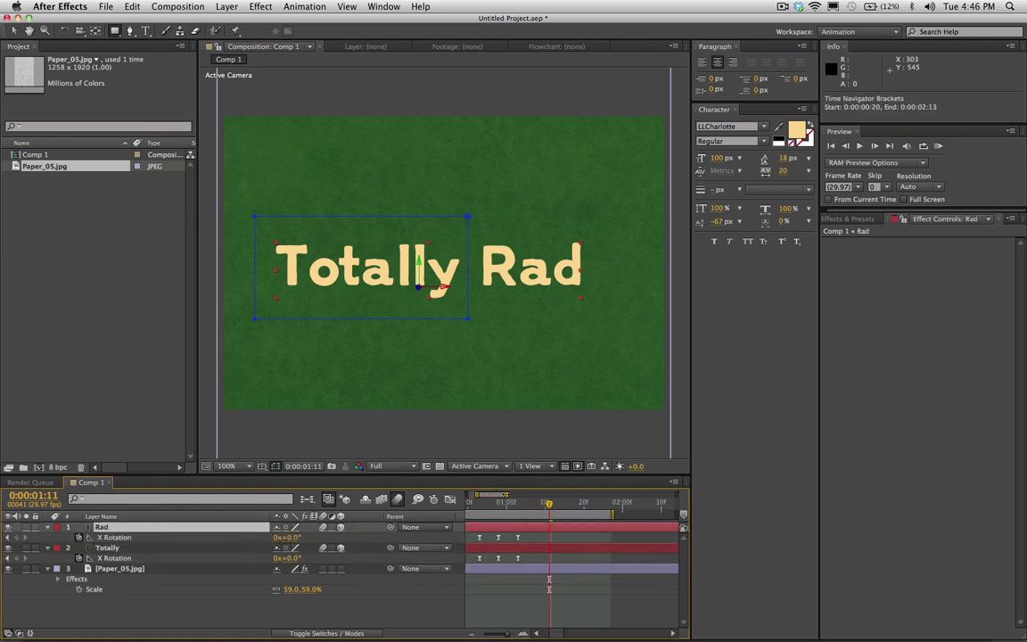
{"action": "scroll", "coordinate": [504, 571], "scroll_direction": "left", "scroll_amount": 3}
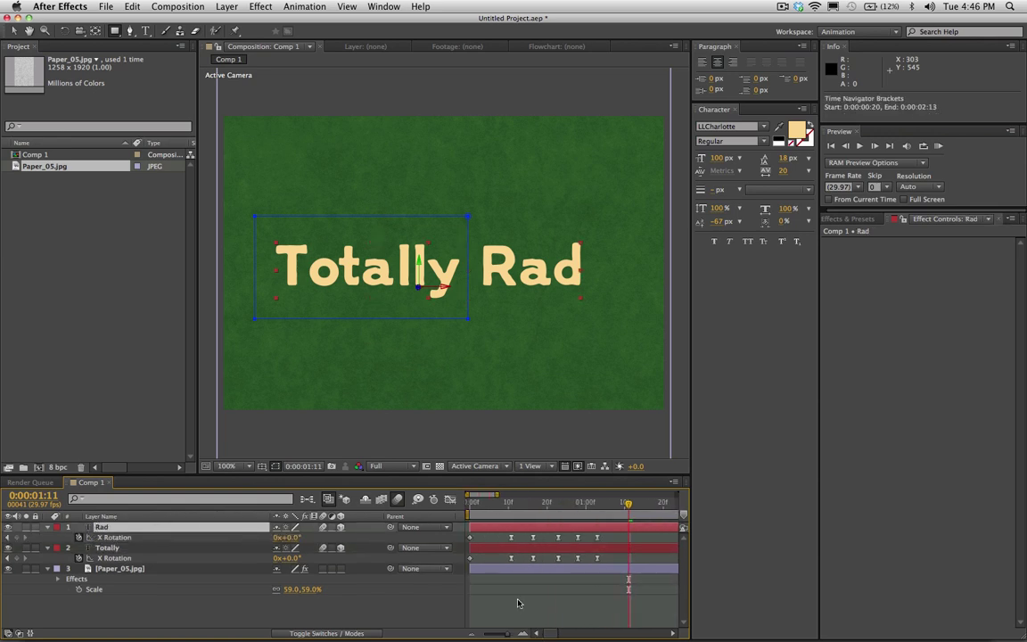
Slide the Rad layer two frames later and RAM Preview the staggered flip
{"action": "left_click", "coordinate": [14, 30]}
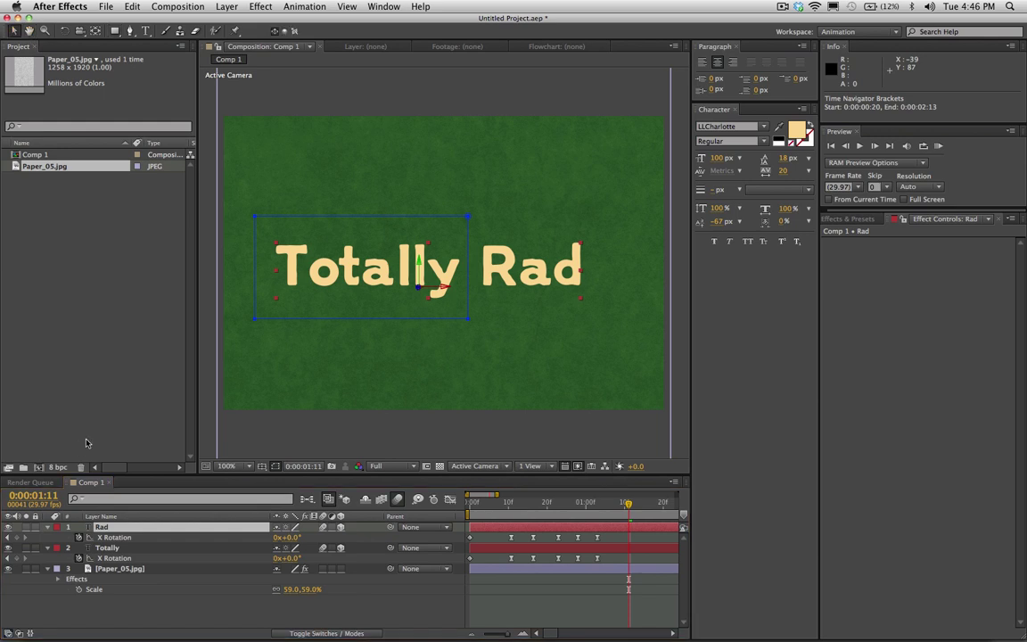
{"action": "left_click", "coordinate": [486, 530]}
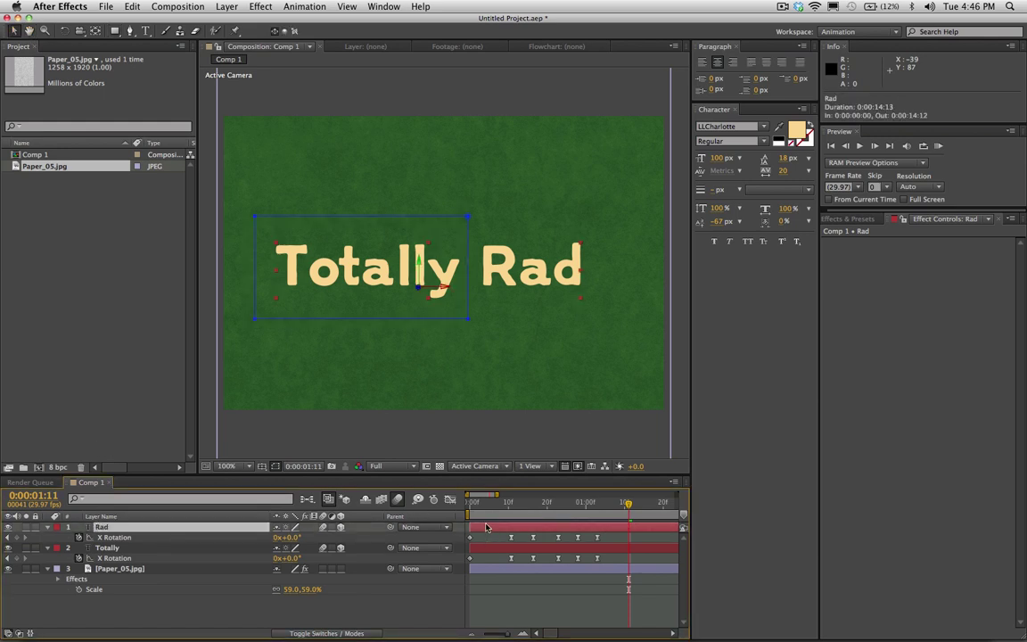
{"action": "left_click_drag", "start_coordinate": [489, 528], "coordinate": [497, 528]}
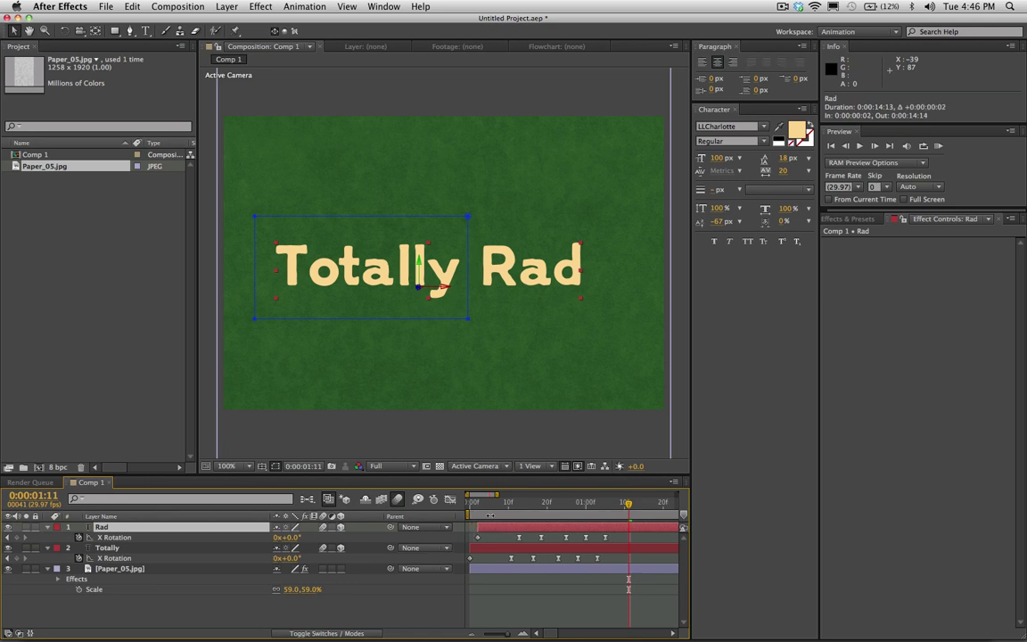
{"action": "left_click", "coordinate": [937, 147]}
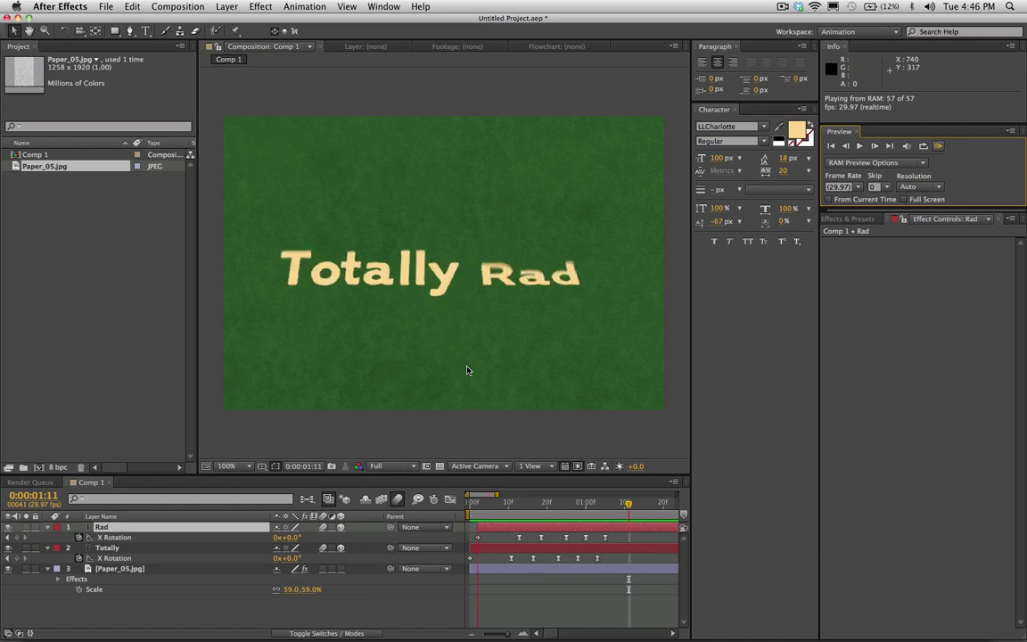
Stop the preview and move the current time to 0:00:00:23, keeping Totally visible
{"action": "right_click", "coordinate": [575, 524]}
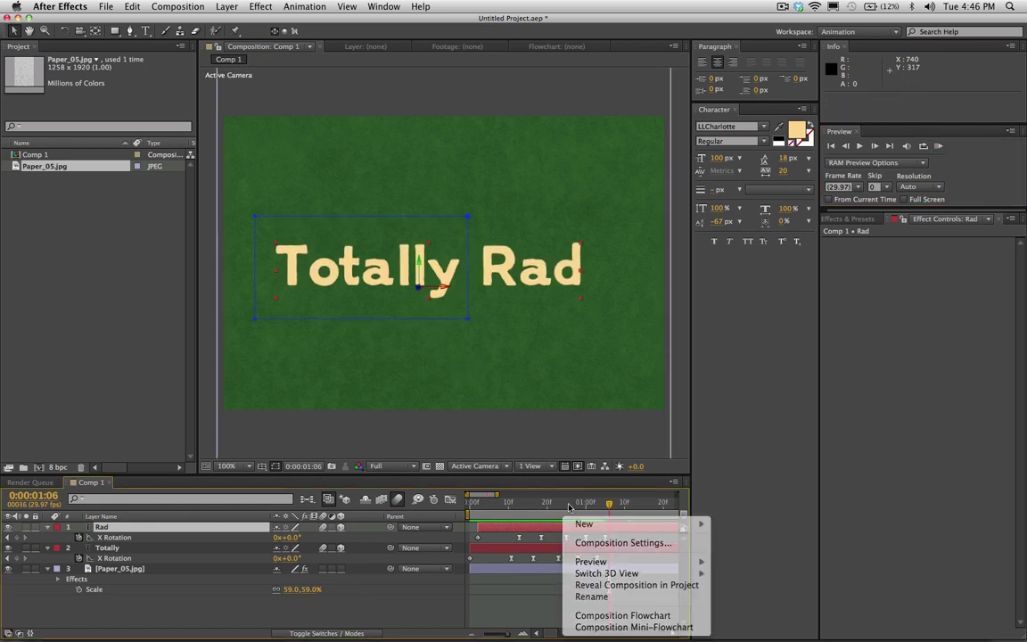
{"action": "left_click", "coordinate": [509, 456]}
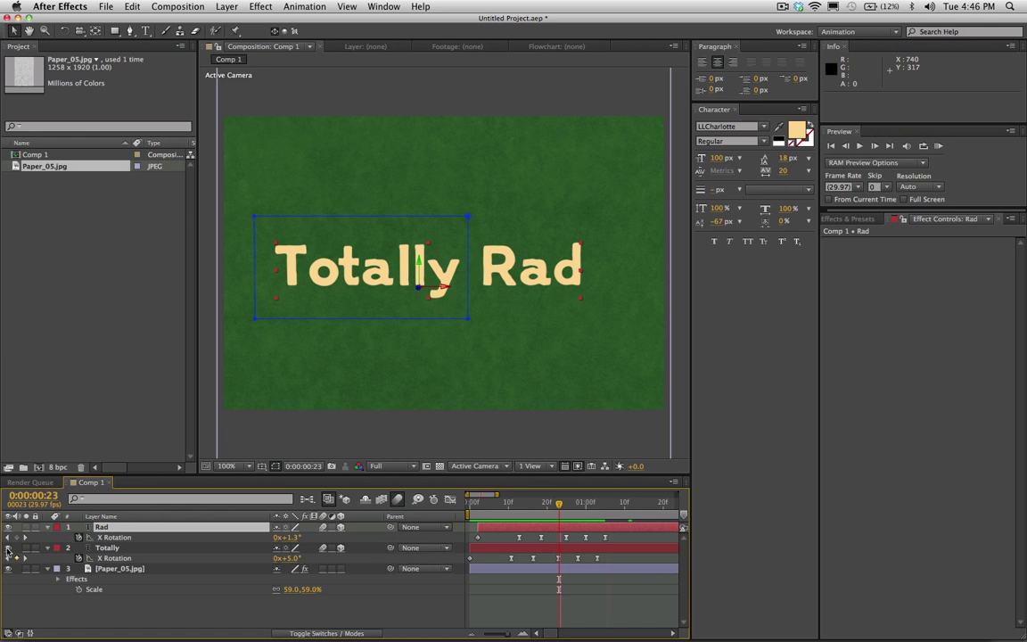
{"action": "left_click", "coordinate": [8, 549]}
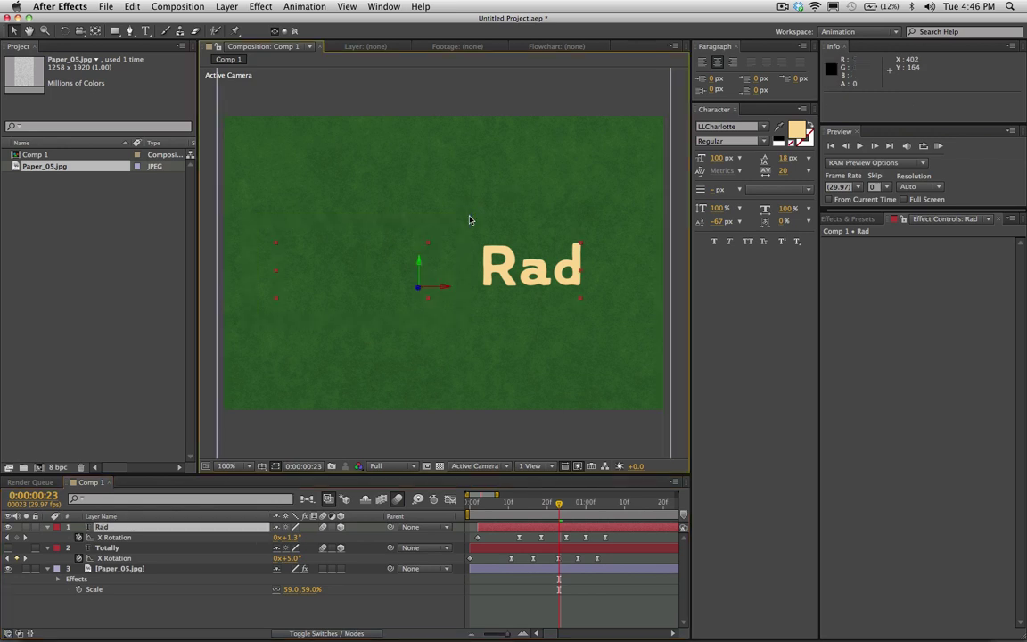
{"action": "key", "text": "super+z"}
Draw a rectangular mask around the R on the Rad layer and zoom the viewer to 200%
{"action": "key", "text": "q"}
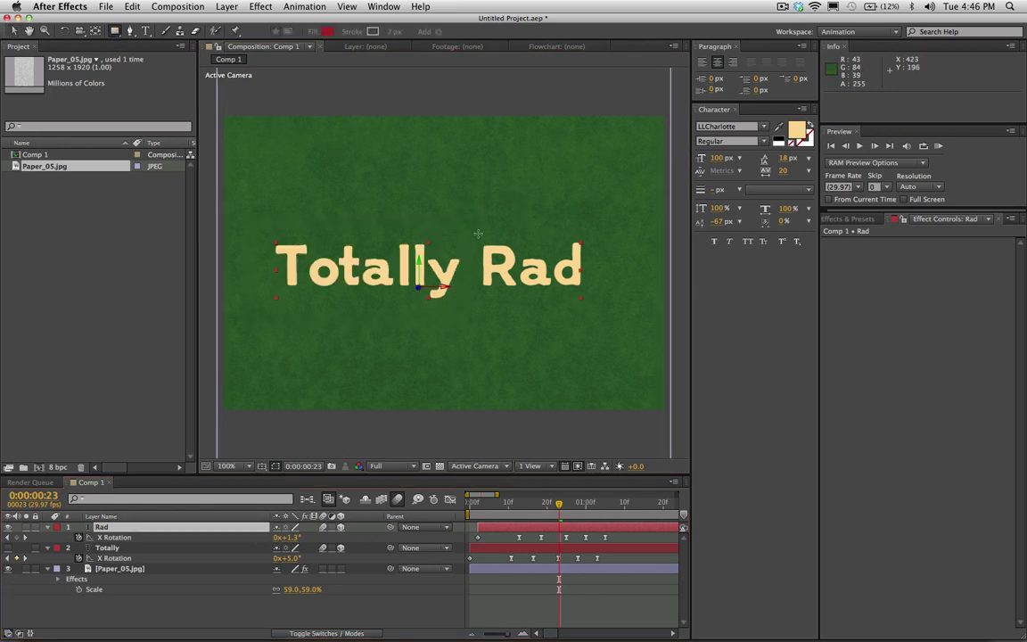
{"action": "left_click_drag", "start_coordinate": [478, 234], "coordinate": [520, 304]}
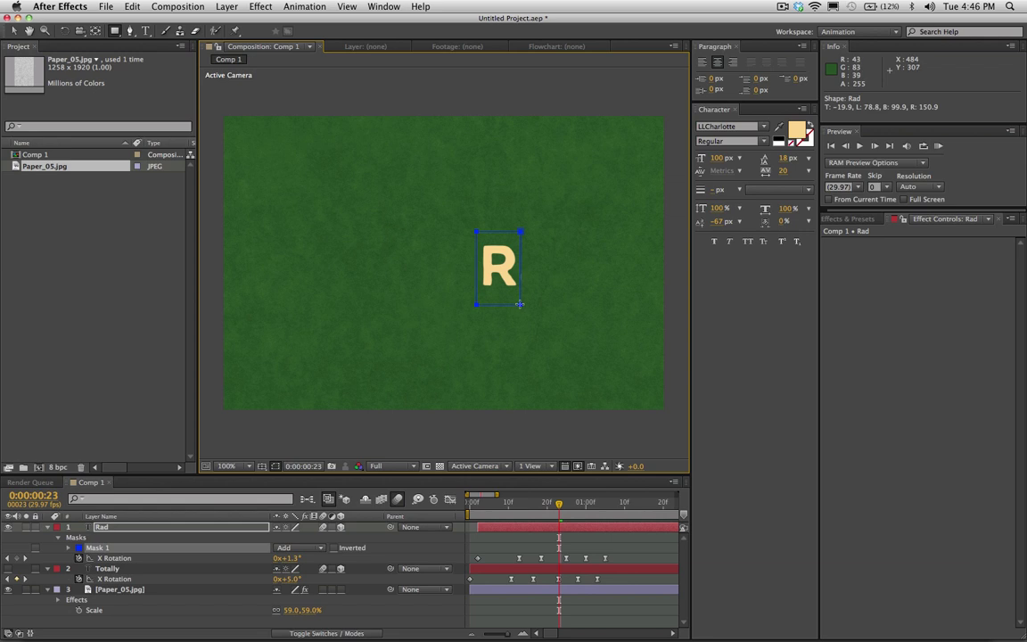
{"action": "left_click", "coordinate": [14, 31]}
{"action": "key", "text": "period"}
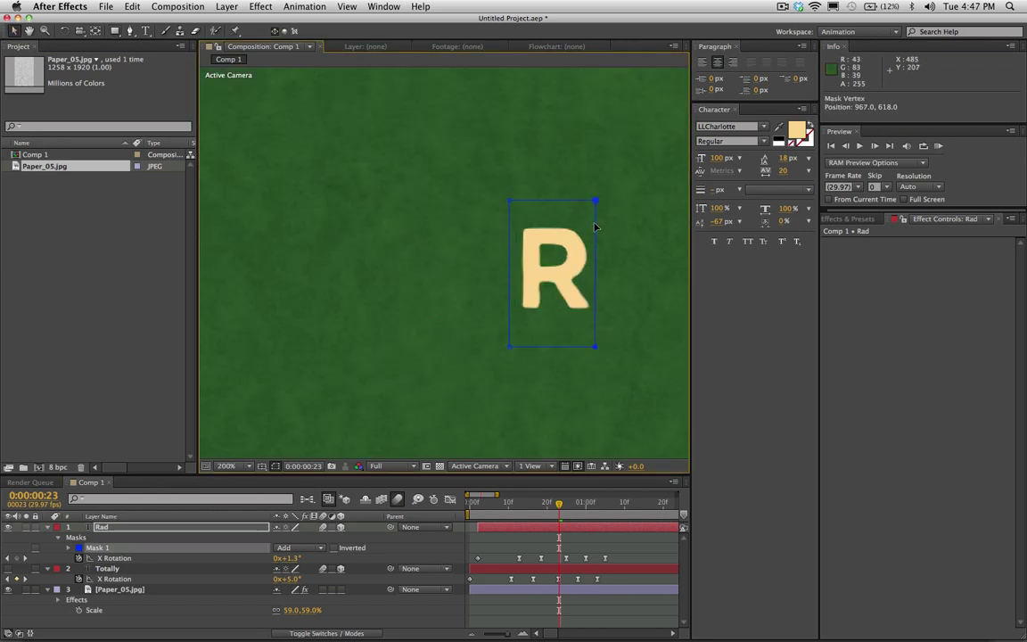
{"action": "left_click", "coordinate": [127, 529]}
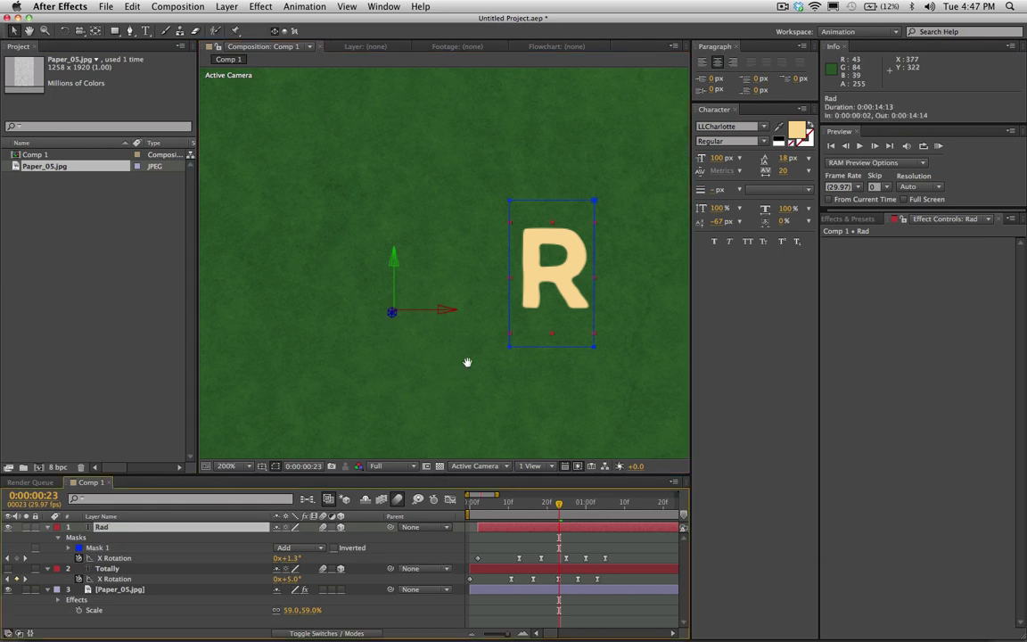
{"action": "left_click_drag", "start_coordinate": [420, 326], "coordinate": [296, 325]}
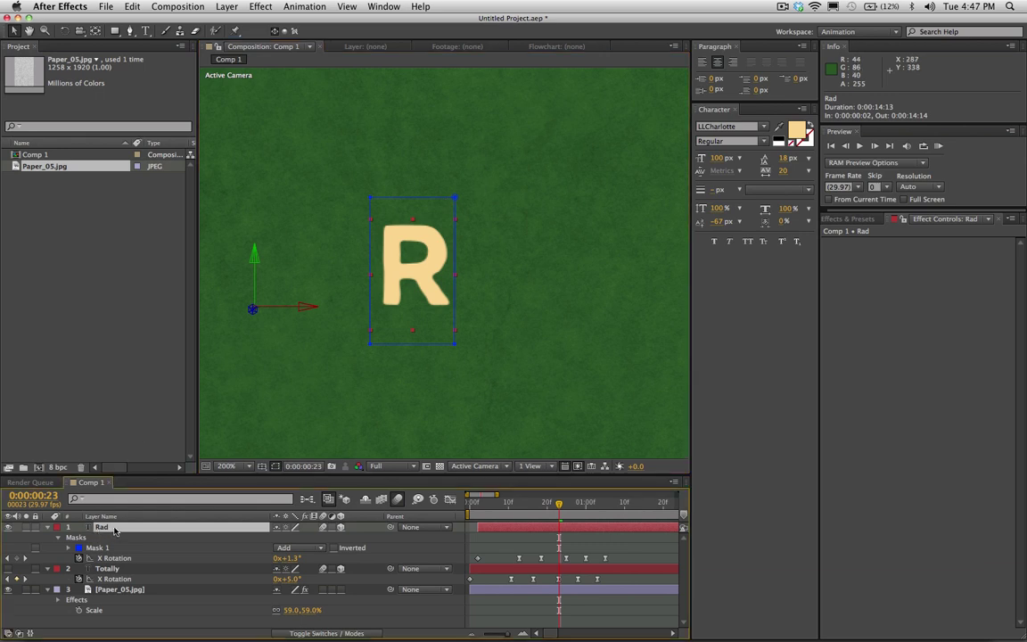
Duplicate Rad into Rad 2, move its mask over the 'a', and show the X Rotation keyframes
{"action": "key", "text": "super+d"}
{"action": "left_click_drag", "start_coordinate": [437, 224], "coordinate": [524, 276]}
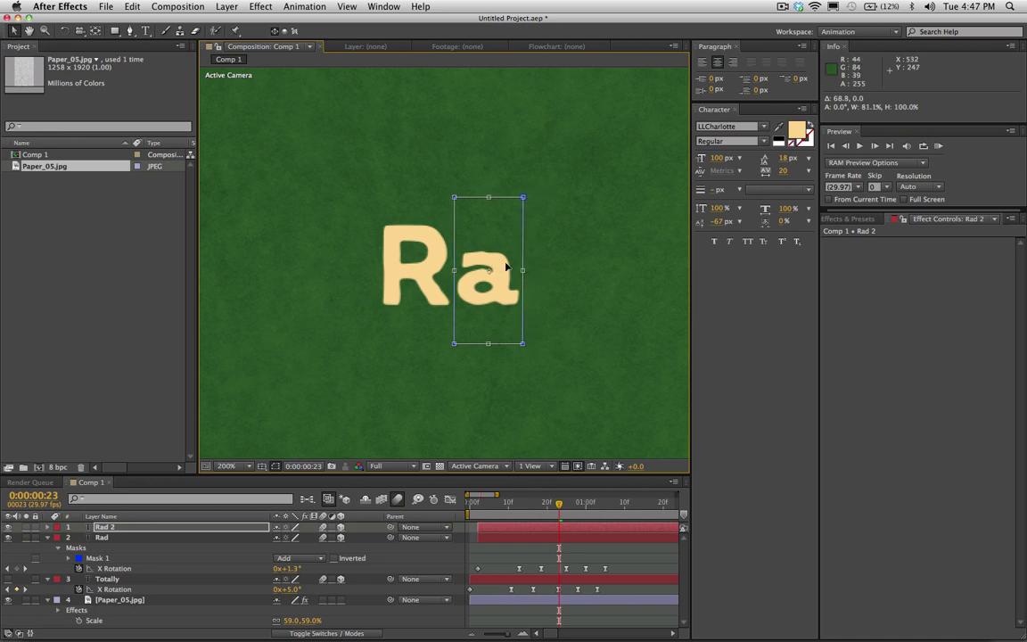
{"action": "left_click", "coordinate": [108, 528]}
{"action": "key", "text": "u"}
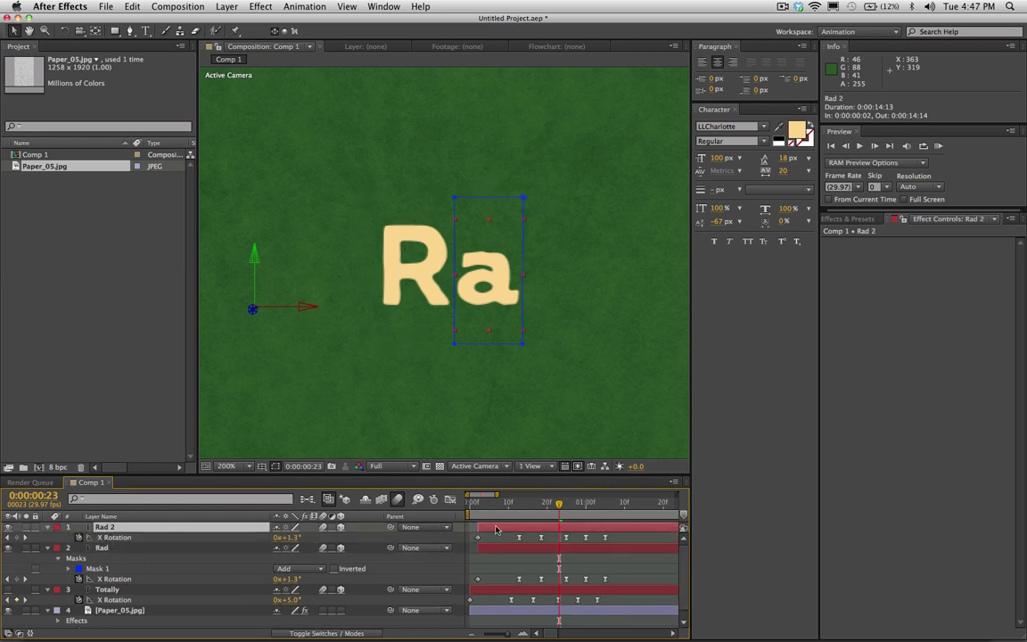
{"action": "left_click", "coordinate": [217, 546]}
{"action": "key", "text": "u"}
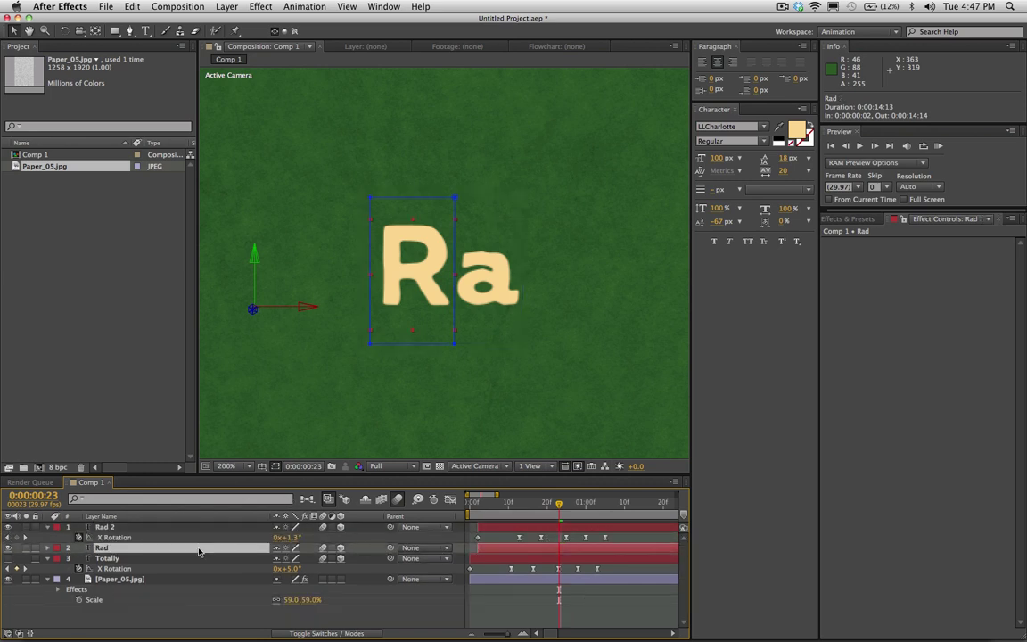
{"action": "key", "text": "u"}
Duplicate Rad 2 into Rad 3 with its mask over the 'd' and reveal its X Rotation keyframes
{"action": "left_click", "coordinate": [157, 529]}
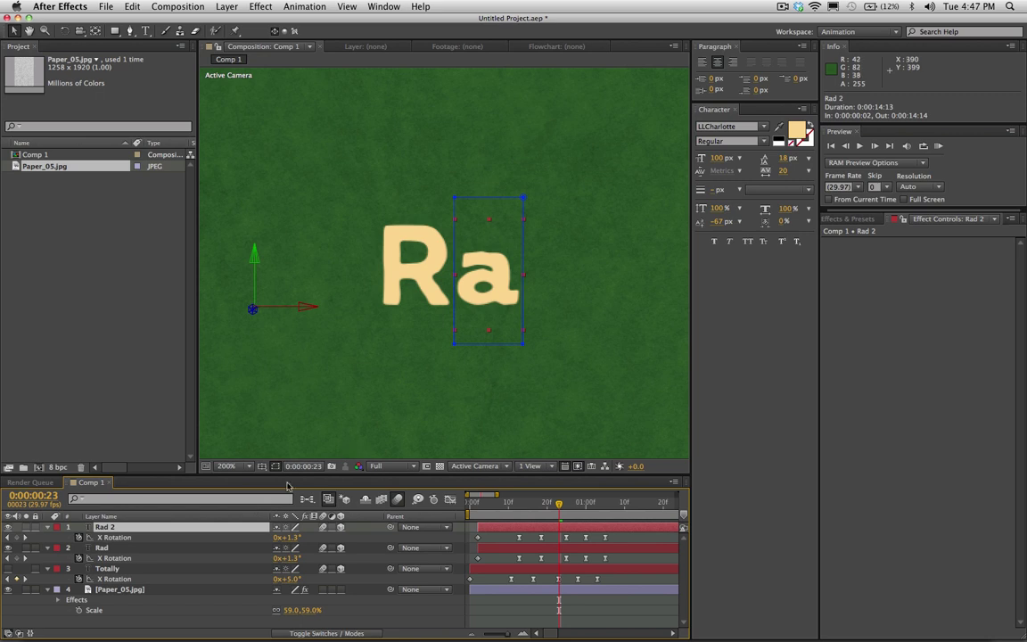
{"action": "key", "text": "super+d"}
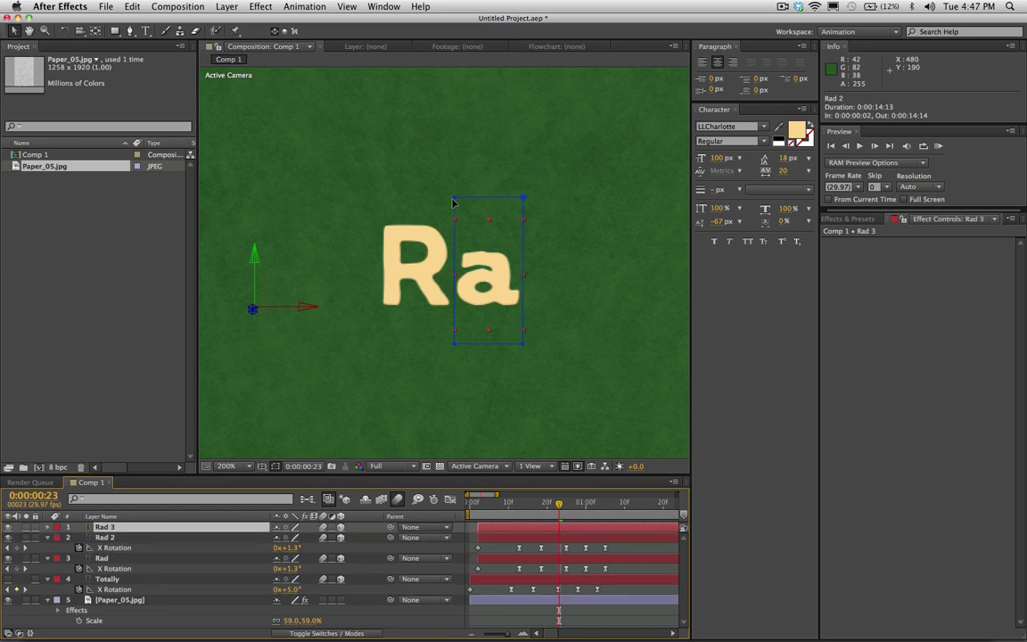
{"action": "left_click_drag", "start_coordinate": [453, 204], "coordinate": [549, 237]}
{"action": "left_click", "coordinate": [115, 536]}
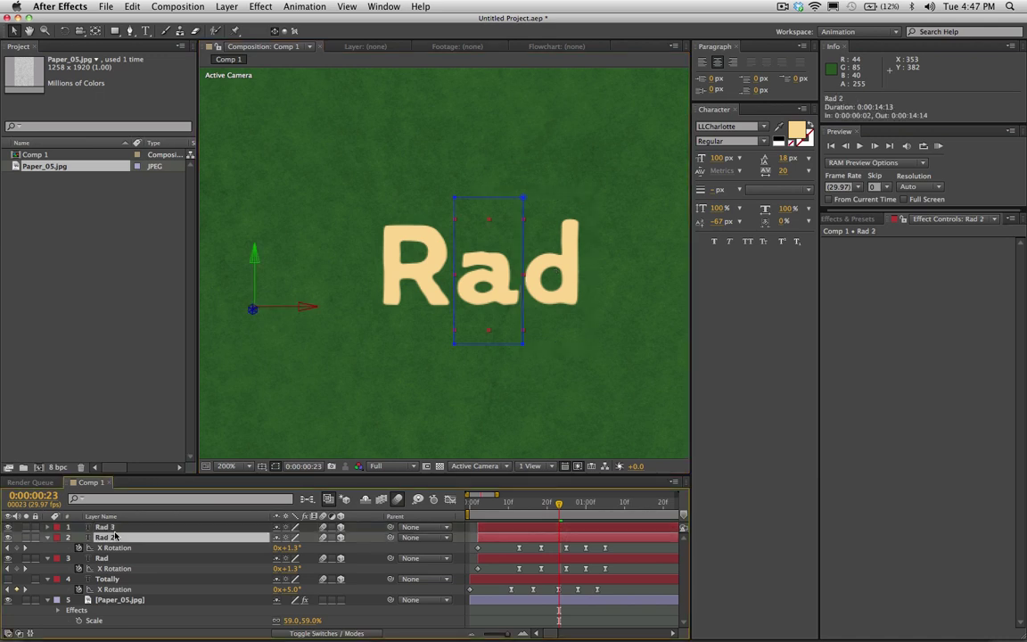
{"action": "left_click", "coordinate": [101, 558]}
{"action": "left_click", "coordinate": [107, 536]}
{"action": "left_click", "coordinate": [112, 528]}
{"action": "left_click", "coordinate": [111, 537]}
{"action": "left_click", "coordinate": [101, 558]}
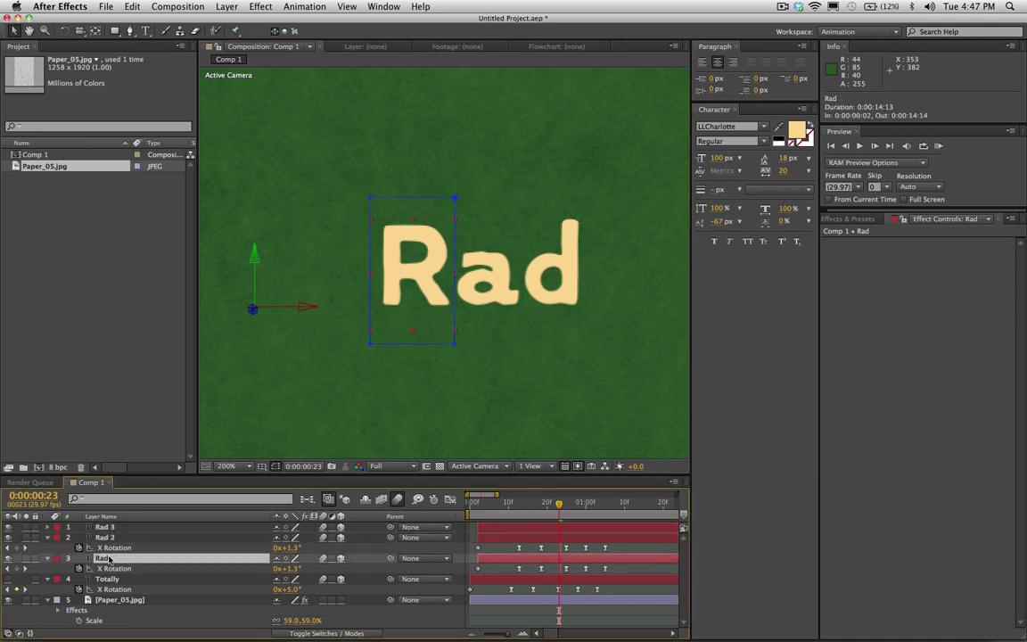
{"action": "left_click_drag", "start_coordinate": [497, 495], "coordinate": [488, 526]}
{"action": "left_click", "coordinate": [490, 527]}
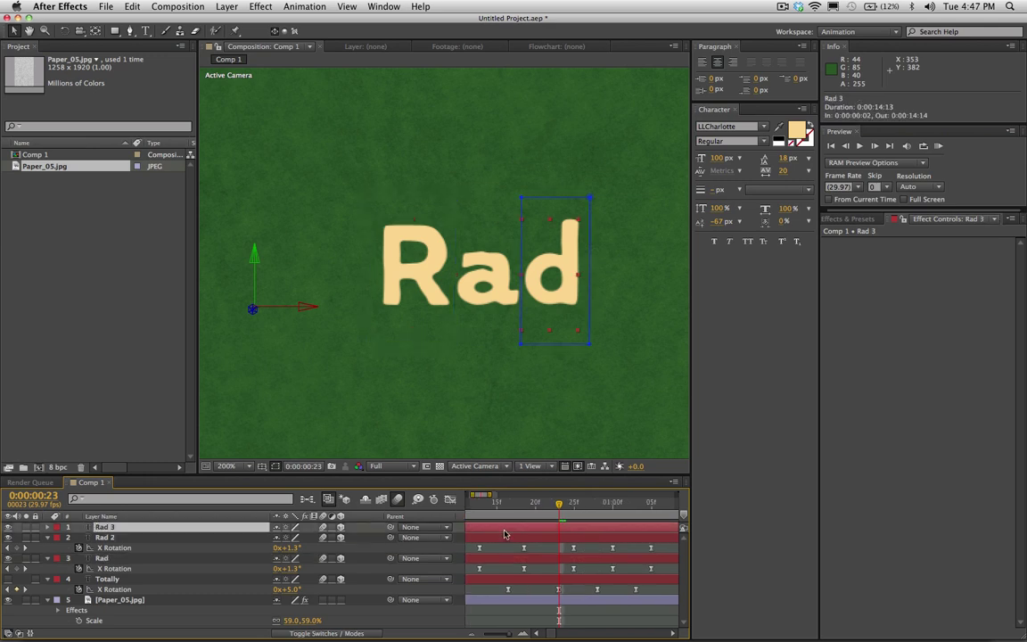
{"action": "key", "text": "u"}
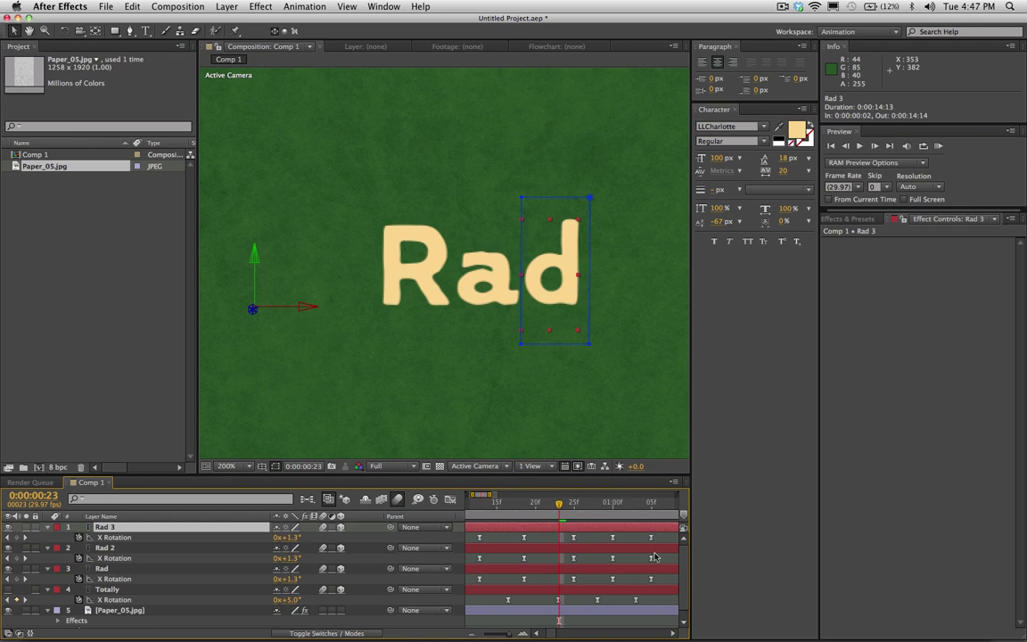
Close the Paragraph and Character panels, shift Rad 2 later in the timeline, and RAM preview
{"action": "left_click", "coordinate": [736, 49]}
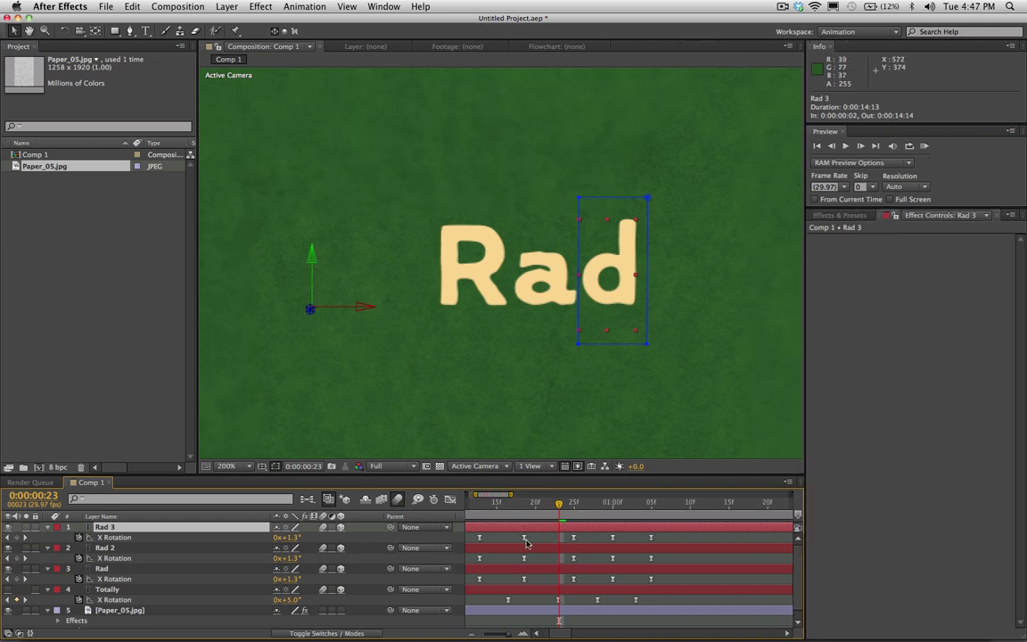
{"action": "left_click_drag", "start_coordinate": [558, 632], "coordinate": [540, 632]}
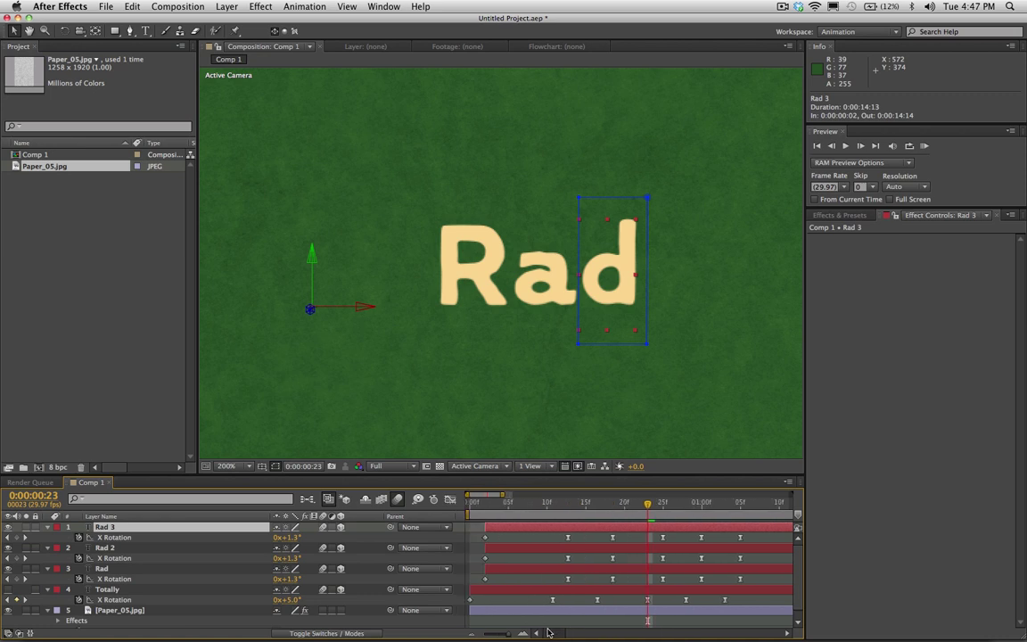
{"action": "left_click", "coordinate": [542, 573]}
{"action": "left_click", "coordinate": [512, 549]}
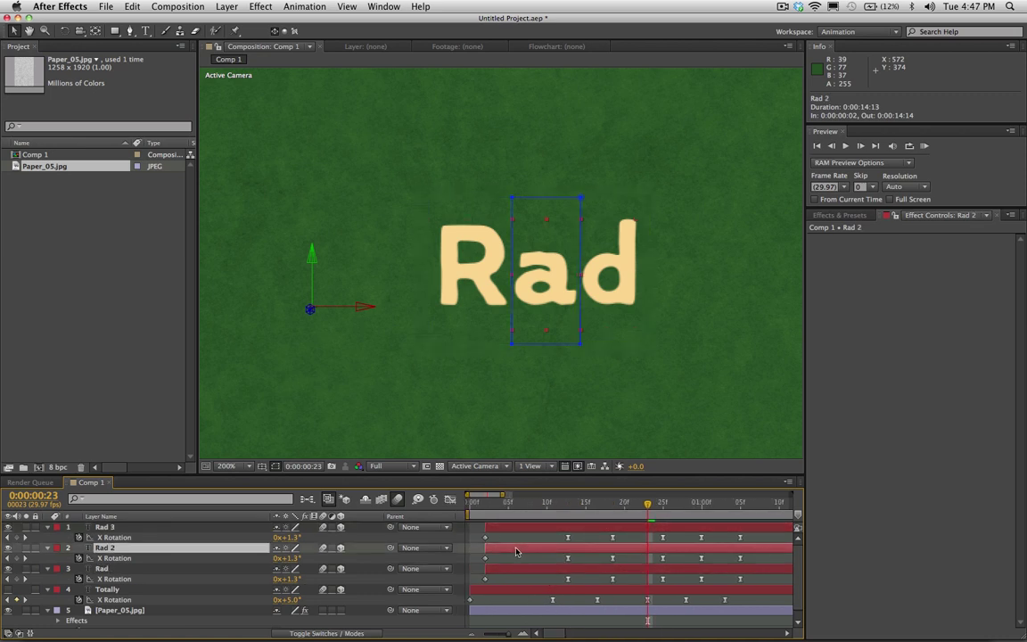
{"action": "left_click_drag", "start_coordinate": [515, 551], "coordinate": [538, 531]}
{"action": "scroll", "coordinate": [508, 375], "scroll_direction": "down", "scroll_amount": 2}
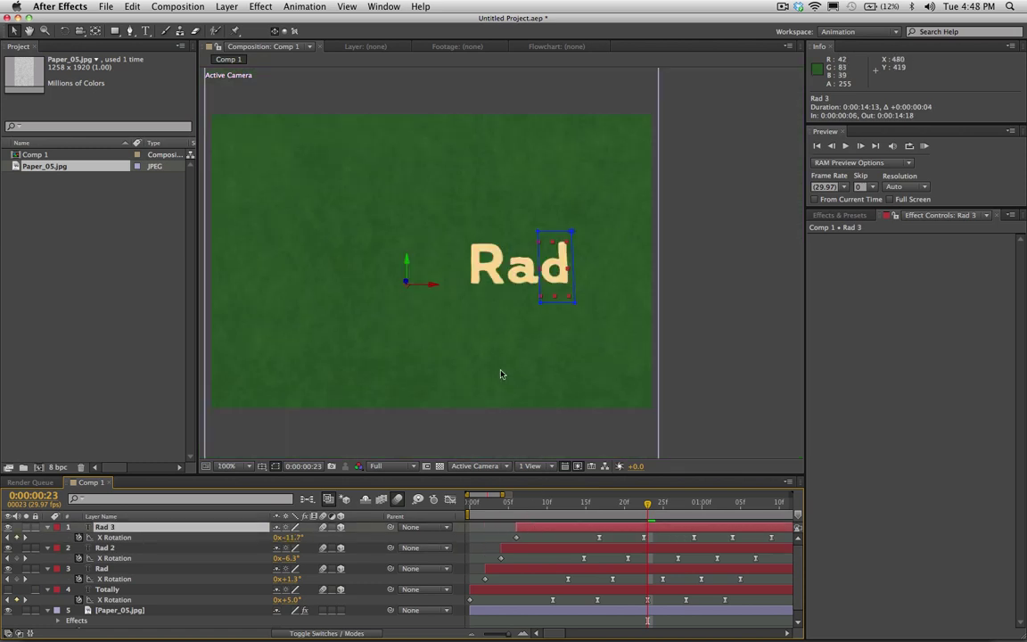
{"action": "left_click", "coordinate": [924, 146]}
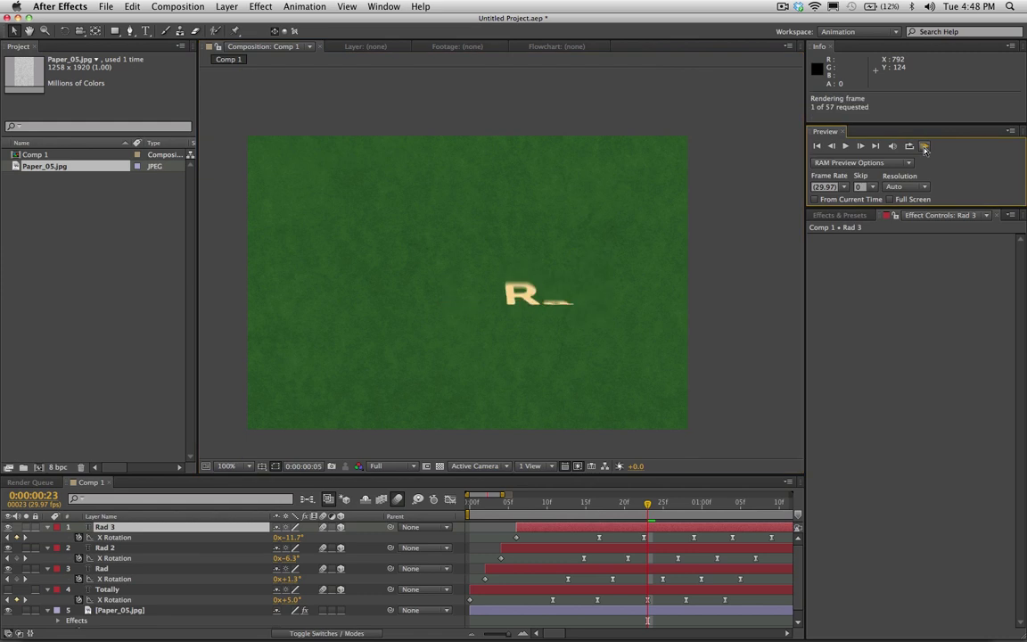